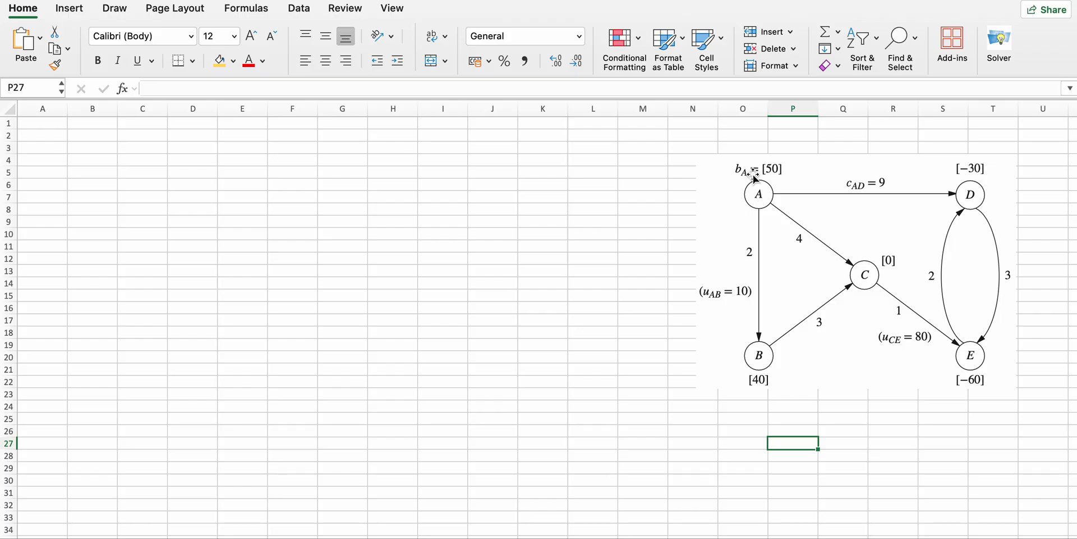
# - Enter the 'From' header in A3 and shift the network diagram up and left
pyautogui.click(43, 147)
pyautogui.write('F')
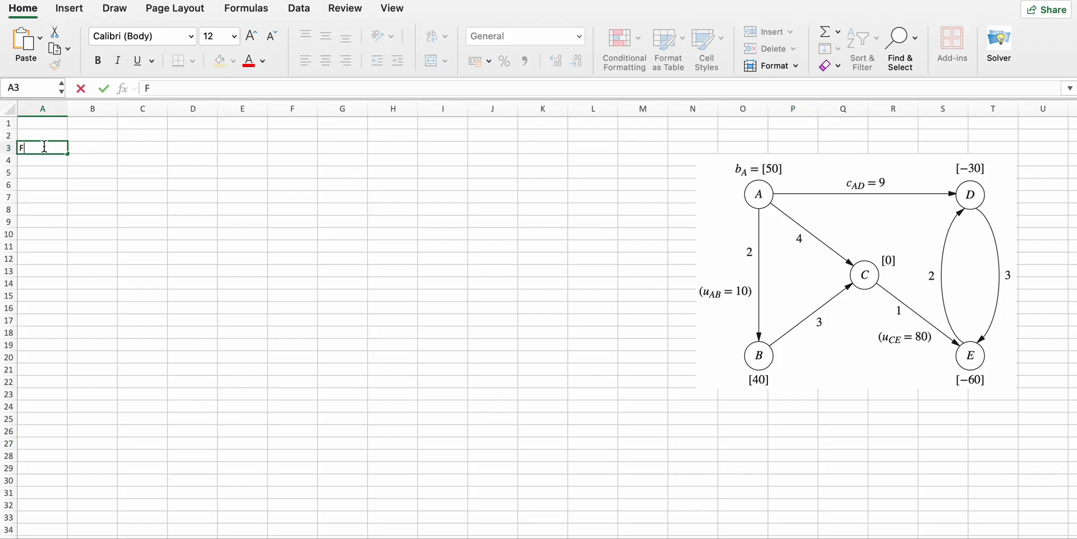
pyautogui.write('rom')
pyautogui.click(141, 232)
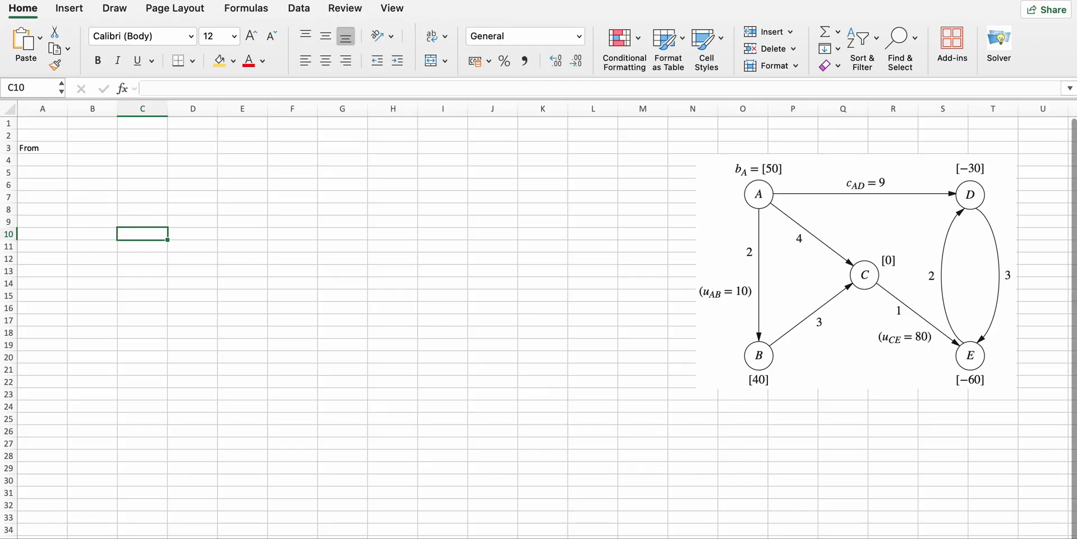
pyautogui.scroll(1, 538, 319)
pyautogui.moveTo(919, 366); pyautogui.dragTo(846, 346)
# - Add the headers 'To', 'Ship' and 'Arc Capicity' in B3 through D3
pyautogui.click(49, 154)
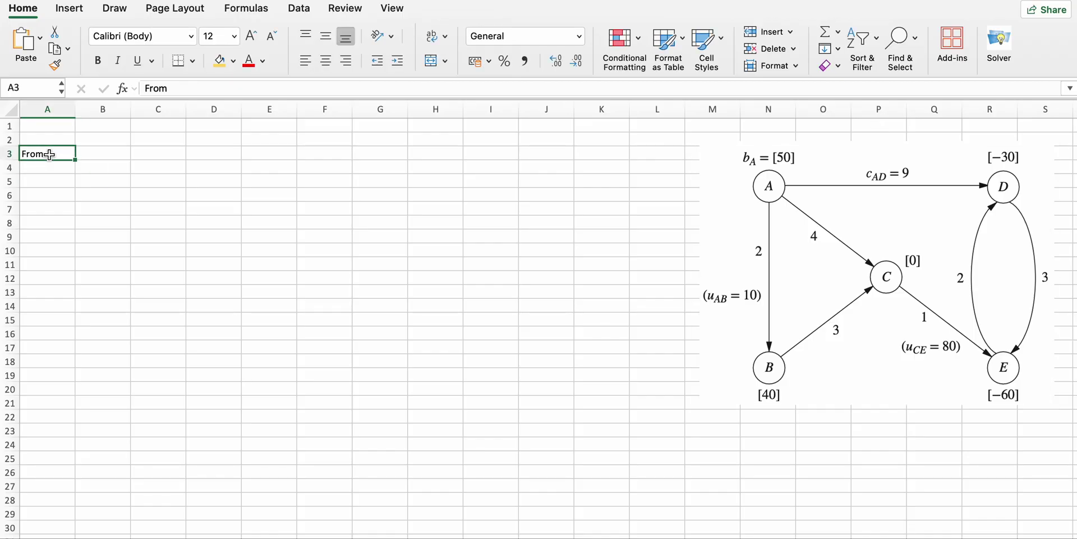
pyautogui.press('Tab')
pyautogui.write('To')
pyautogui.press('Tab')
pyautogui.write('Ship')
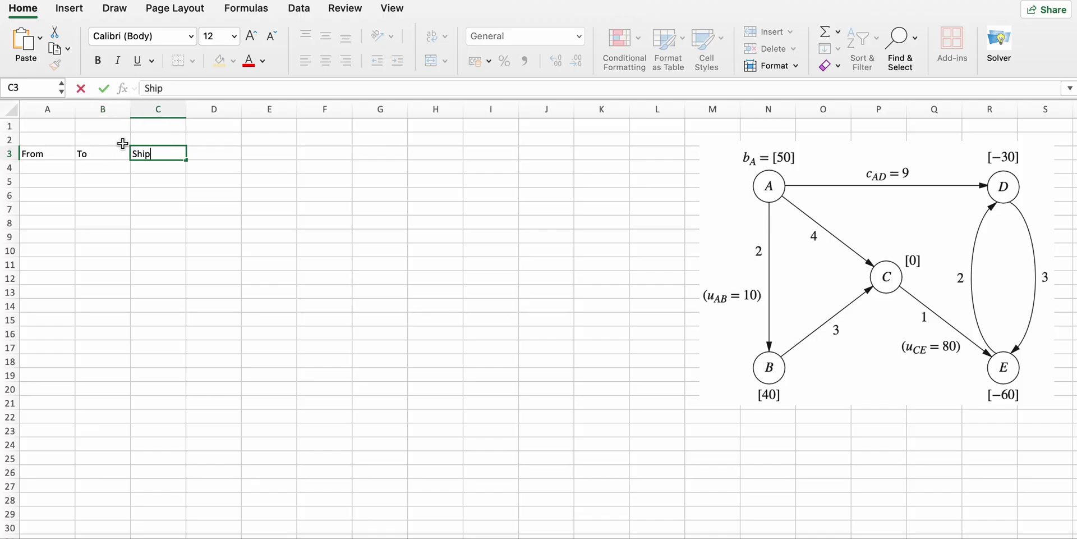
pyautogui.press('Tab')
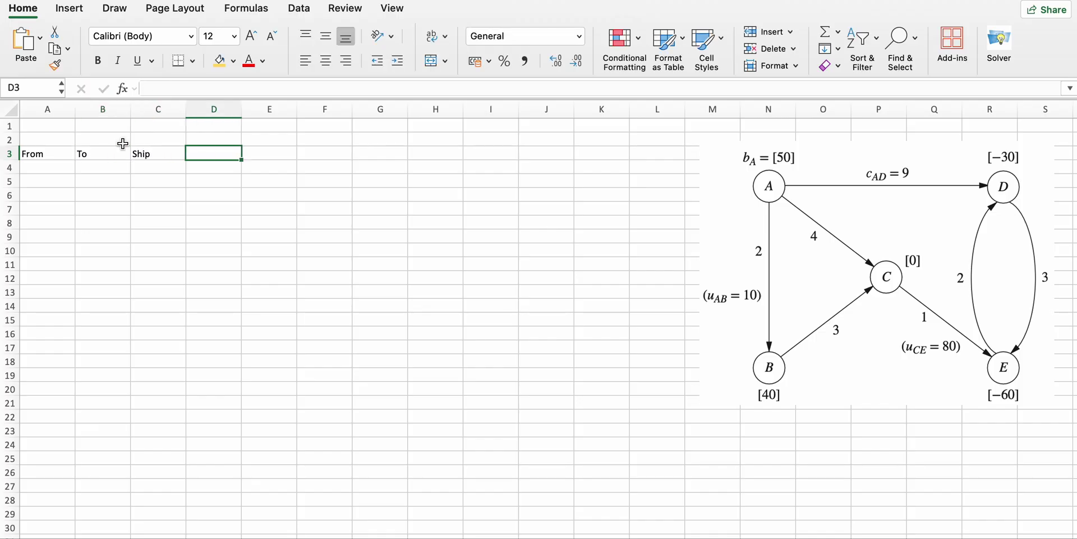
pyautogui.write('Arc ')
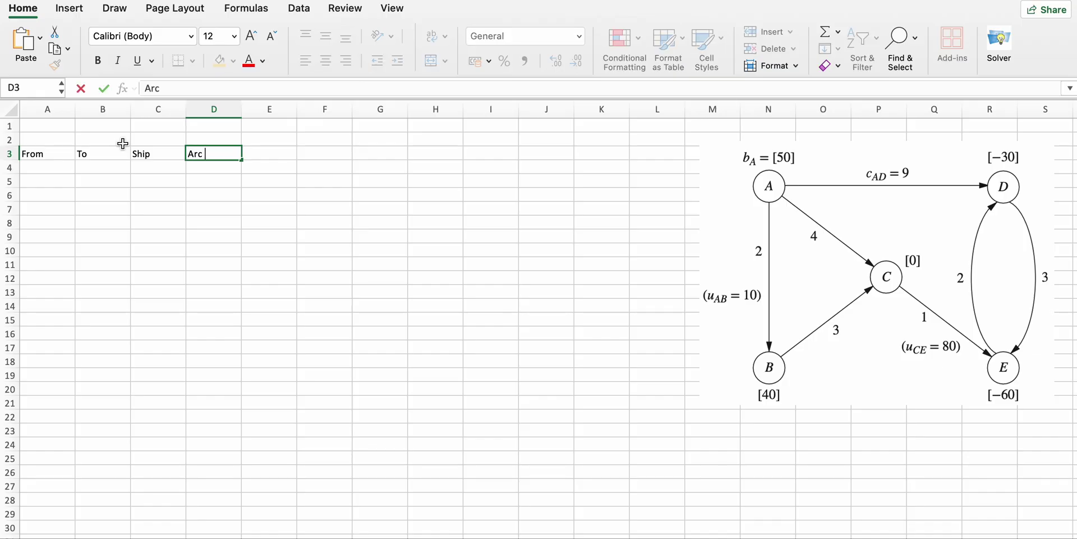
pyautogui.write('Capicity')
pyautogui.press('Tab')
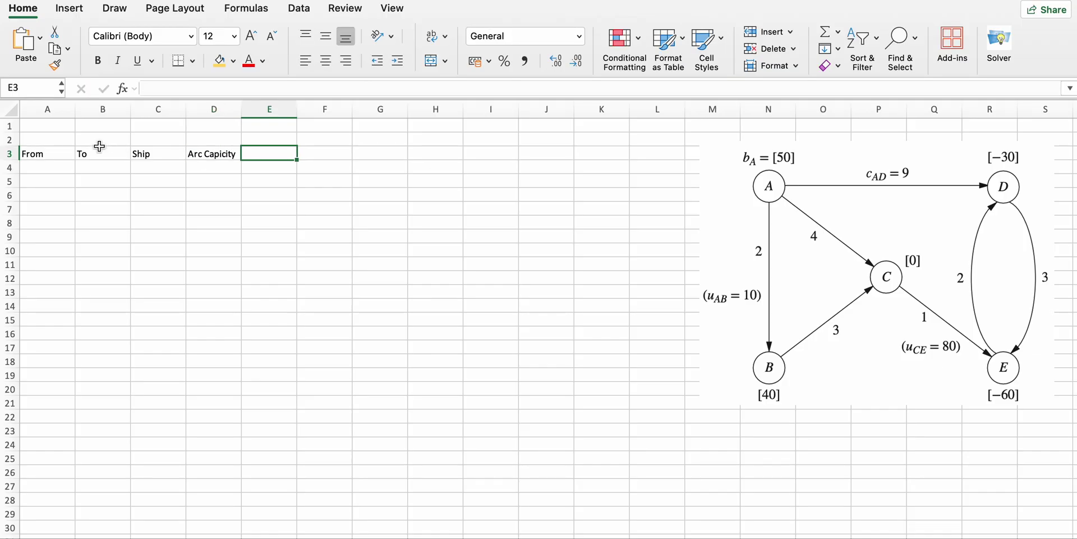
# - Correct the D3 header typo so it reads 'Arc Capacity'
pyautogui.click(224, 167)
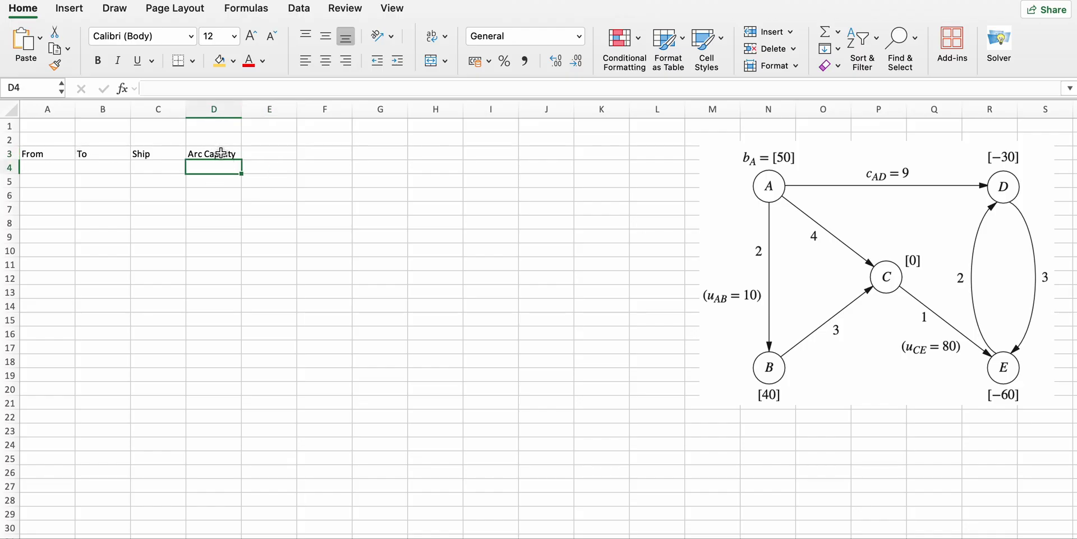
pyautogui.click(220, 152)
pyautogui.click(179, 89)
pyautogui.press('BackSpace')
pyautogui.write('a')
pyautogui.click(269, 137)
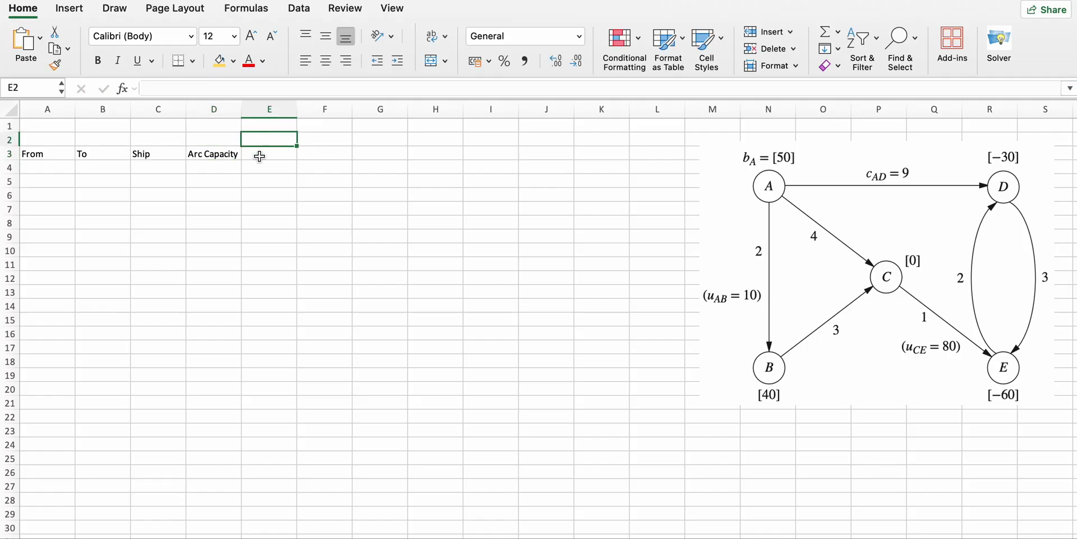
# - Enter 'Unit Cost' in E3 and 'Node' one cell too far right
pyautogui.click(256, 156)
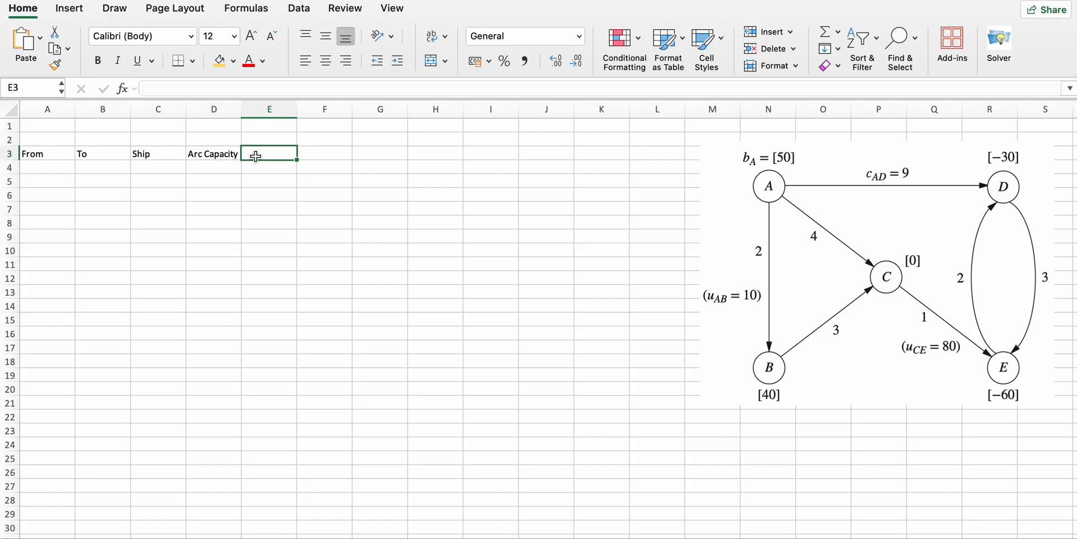
pyautogui.write('U')
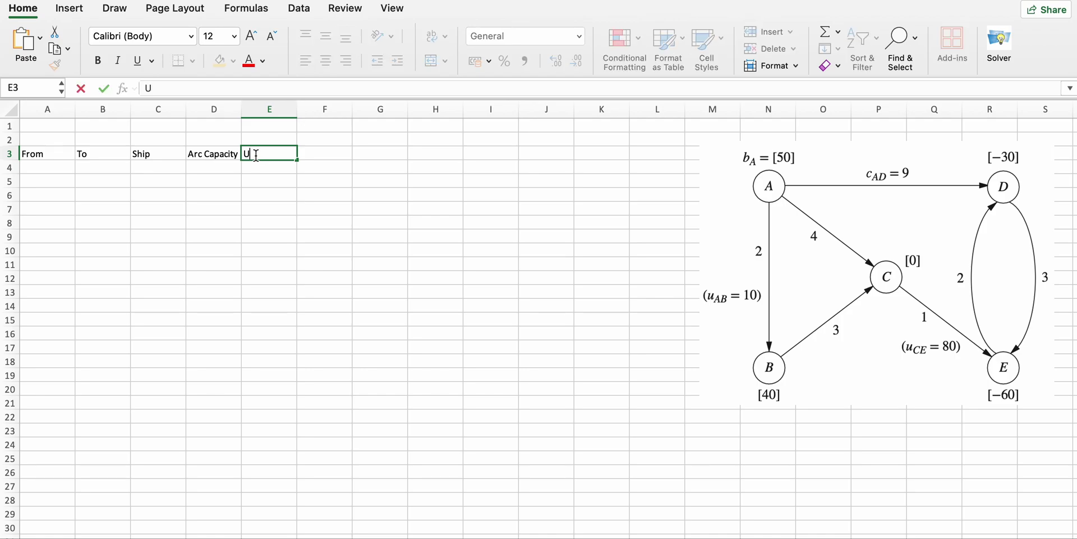
pyautogui.write('nit Cost')
pyautogui.press('Tab')
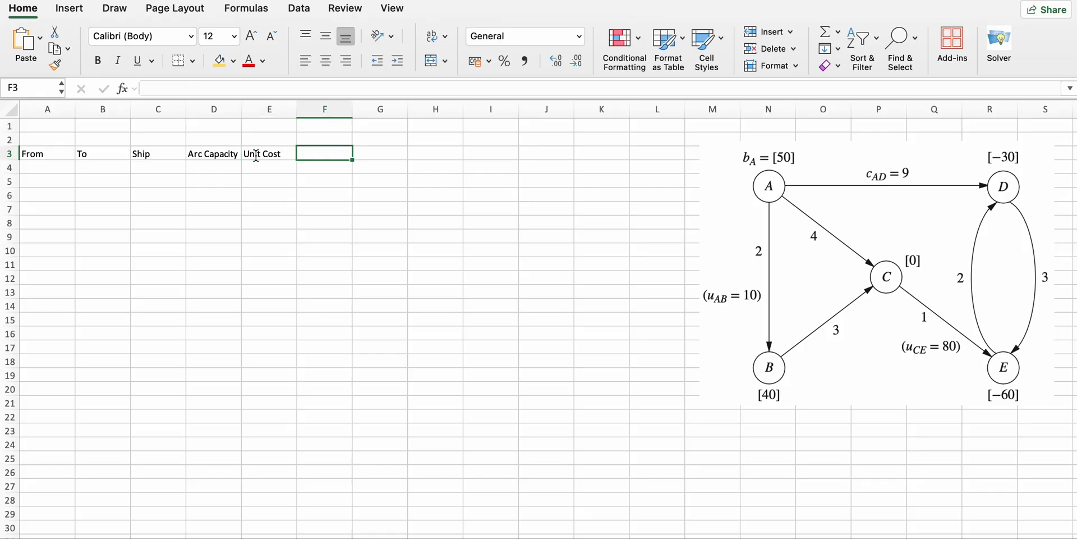
pyautogui.press('Tab')
pyautogui.write('Node')
pyautogui.press('Tab')
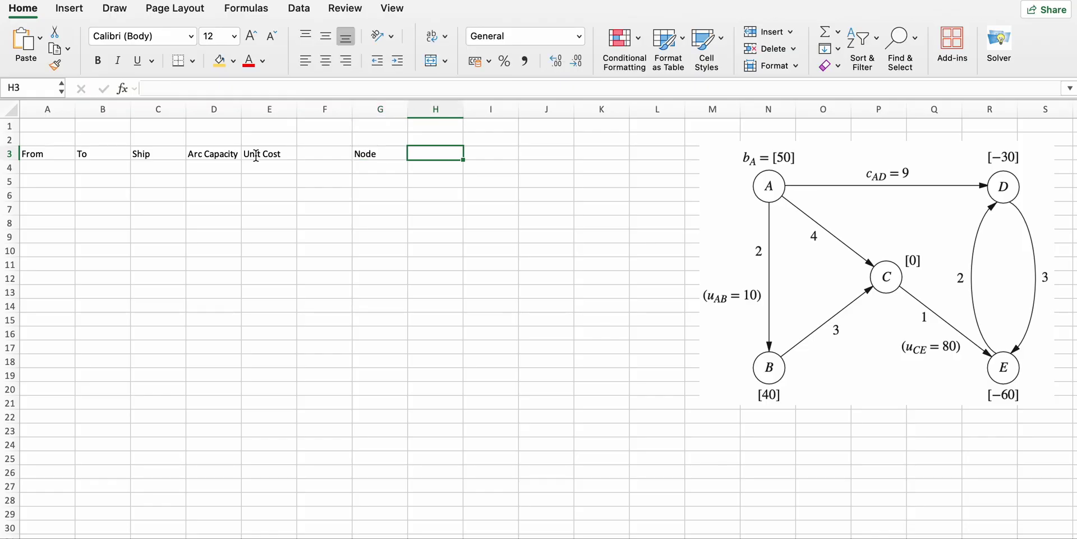
# - Put 'Node' in F3, drop the duplicate, then add 'Supply/Demand' and 'Net Flow'
pyautogui.click(316, 154)
pyautogui.write('Node')
pyautogui.press('Tab')
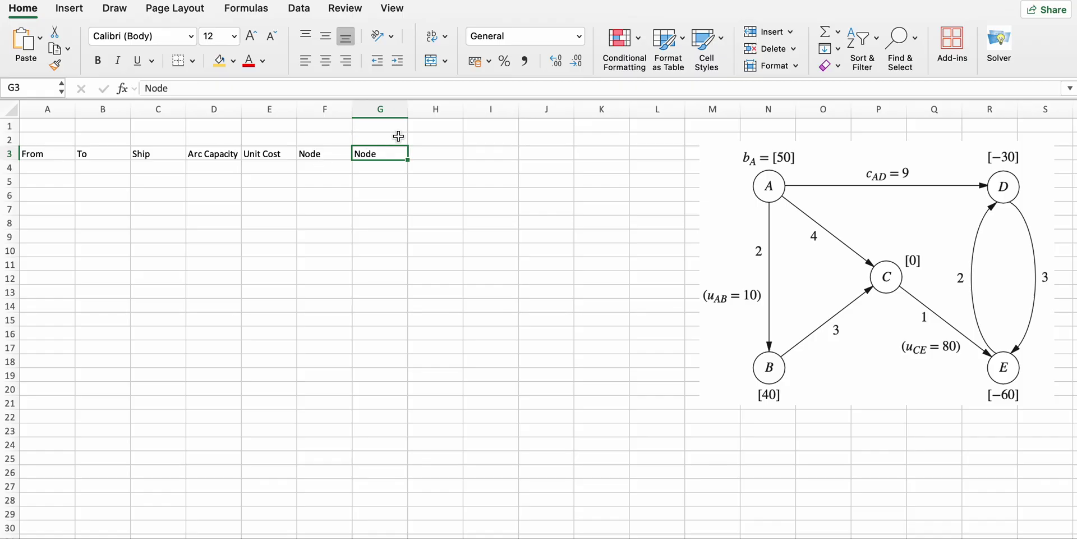
pyautogui.press('Escape')
pyautogui.press('Tab')
pyautogui.write('Supply/Demand')
pyautogui.press('Tab')
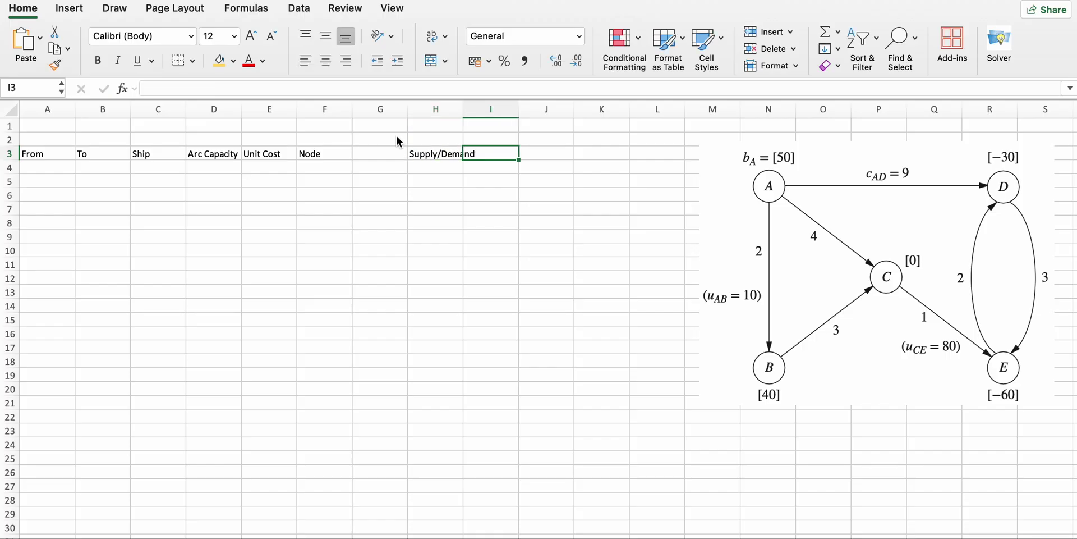
pyautogui.write('Net')
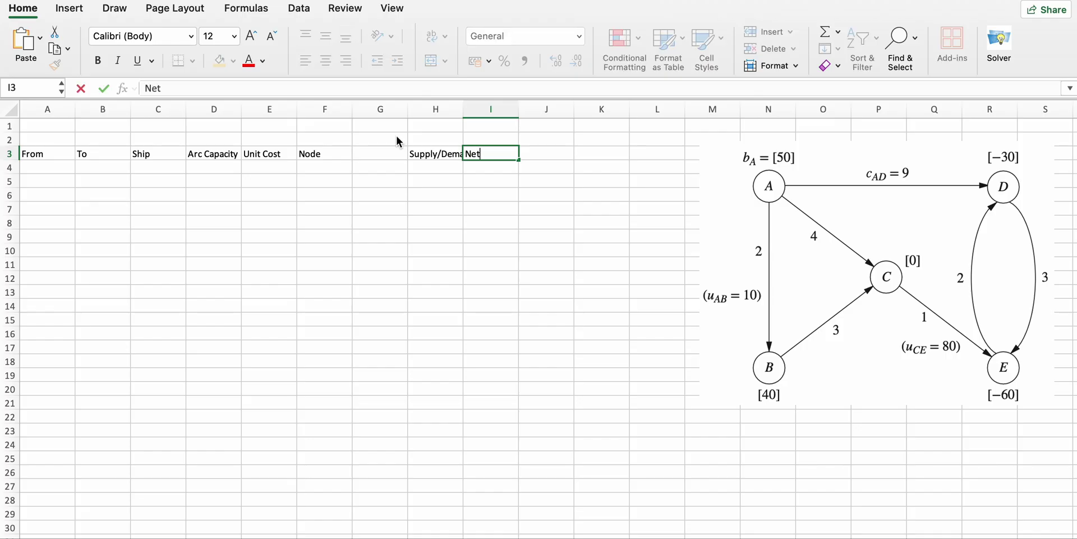
pyautogui.write(' Flow')
# - Widen the Supply/Demand and Arc Capacity columns and move the diagram further left
pyautogui.click(461, 108)
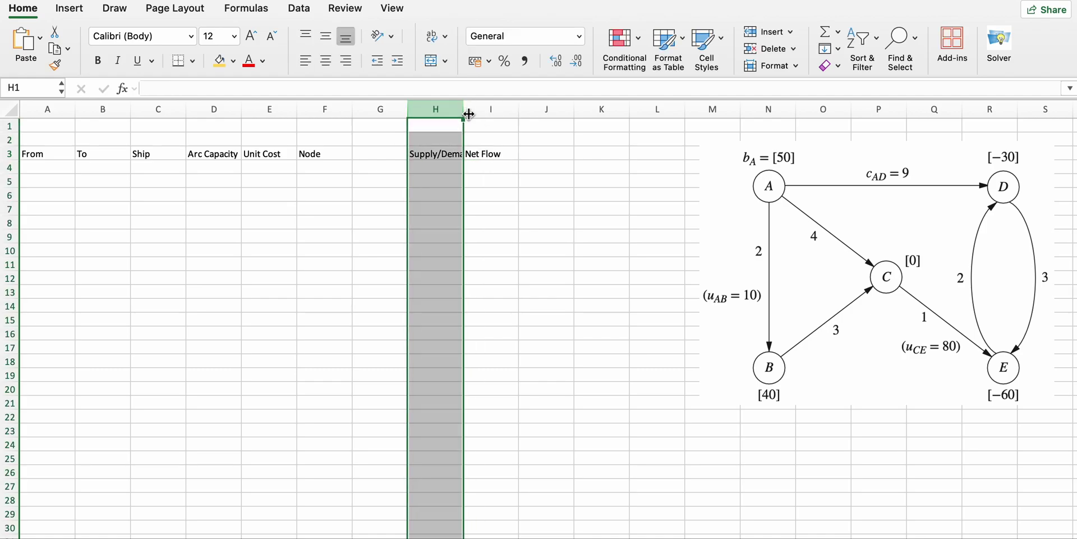
pyautogui.click(487, 139)
pyautogui.moveTo(463, 108); pyautogui.dragTo(552, 108)
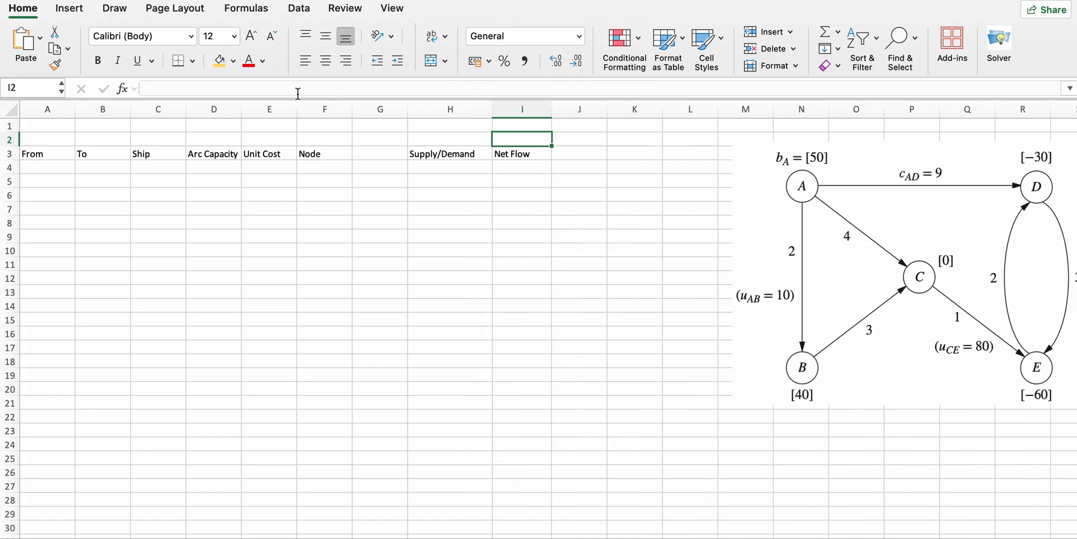
pyautogui.moveTo(242, 109); pyautogui.dragTo(261, 109)
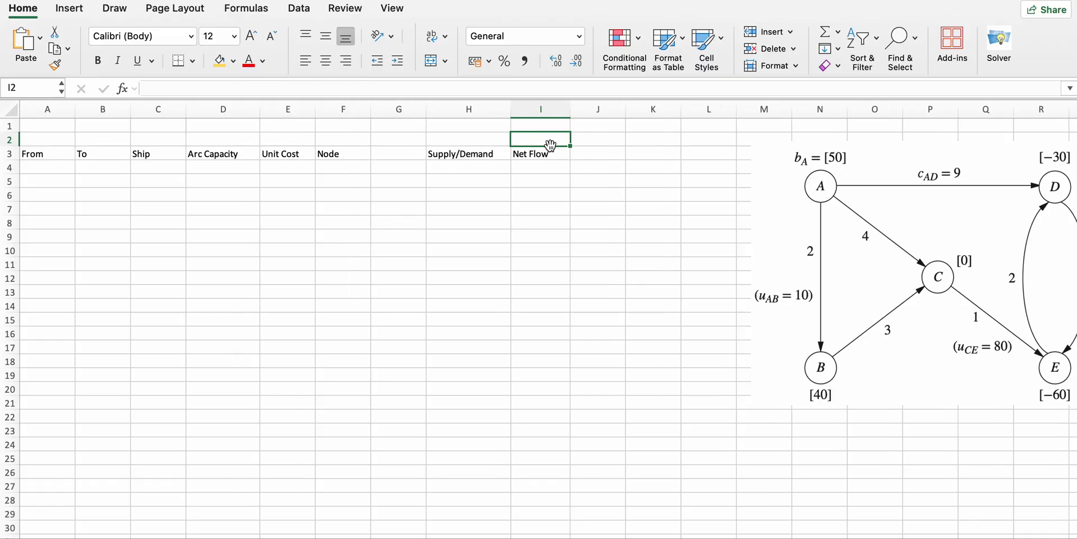
pyautogui.click(905, 237)
pyautogui.moveTo(904, 236); pyautogui.dragTo(847, 240)
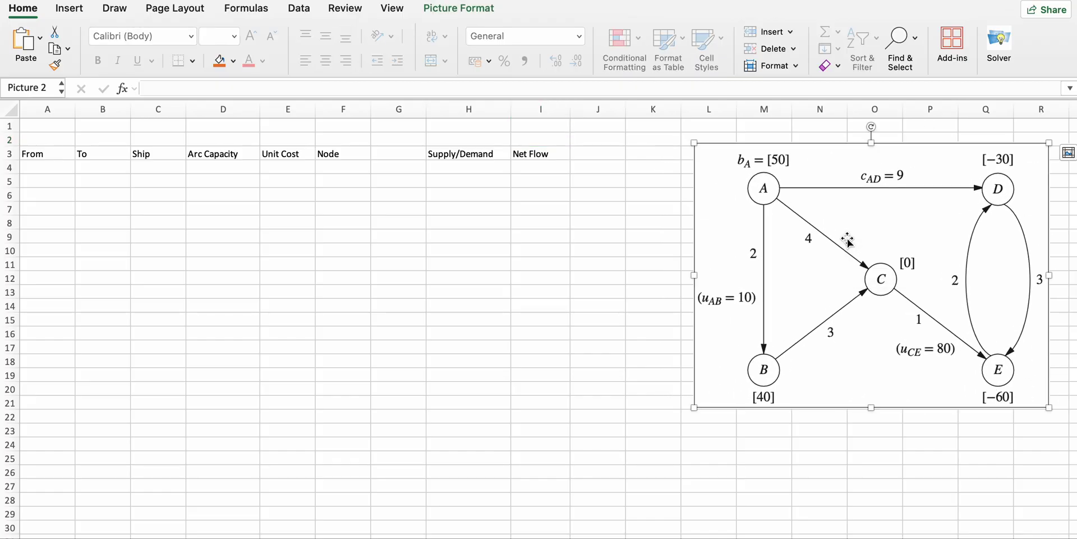
pyautogui.click(540, 250)
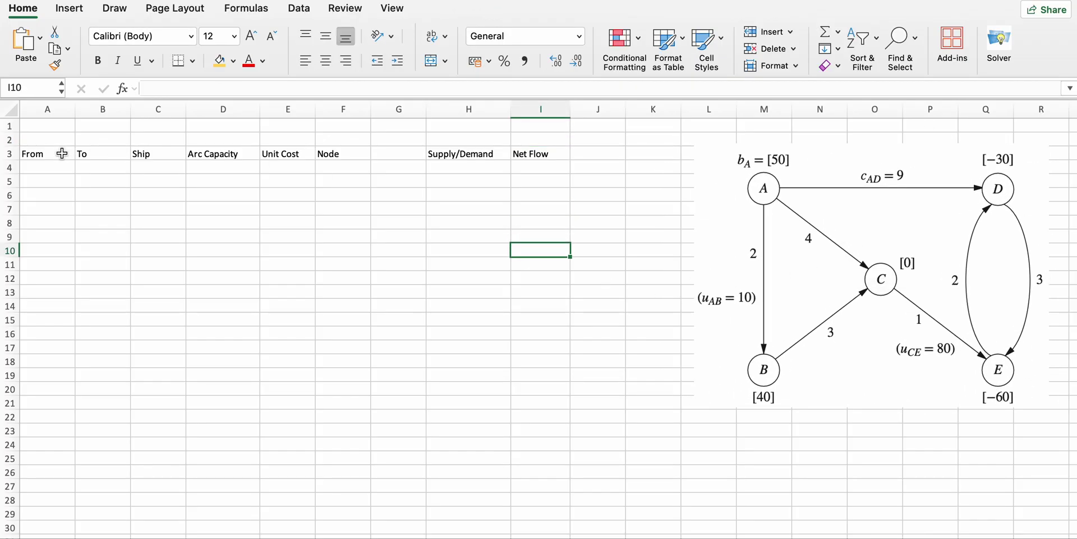
# - Format the A3:I3 headers as bold Times New Roman, size 12
pyautogui.moveTo(61, 153); pyautogui.dragTo(536, 157)
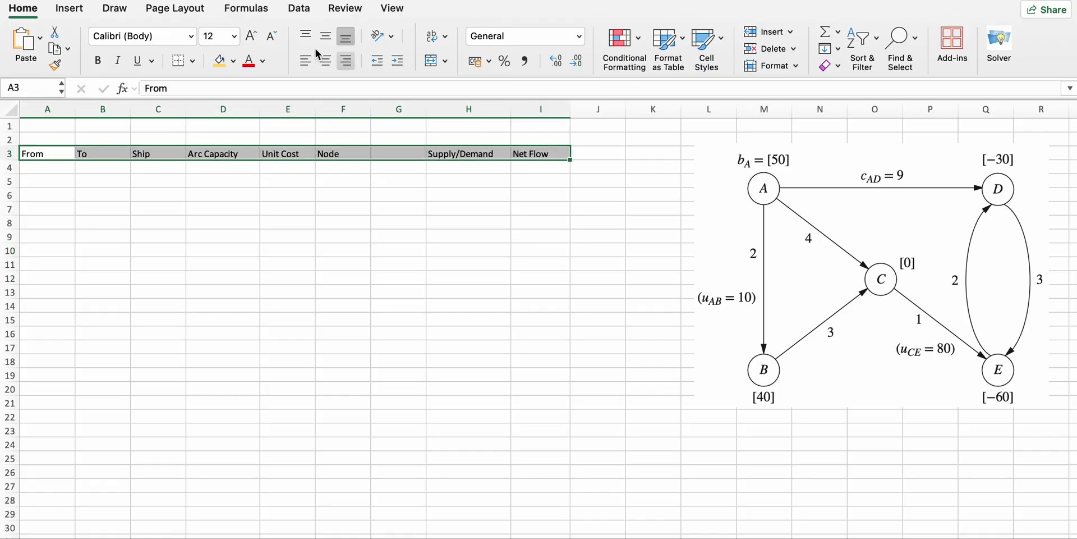
pyautogui.click(191, 36)
pyautogui.click(163, 169)
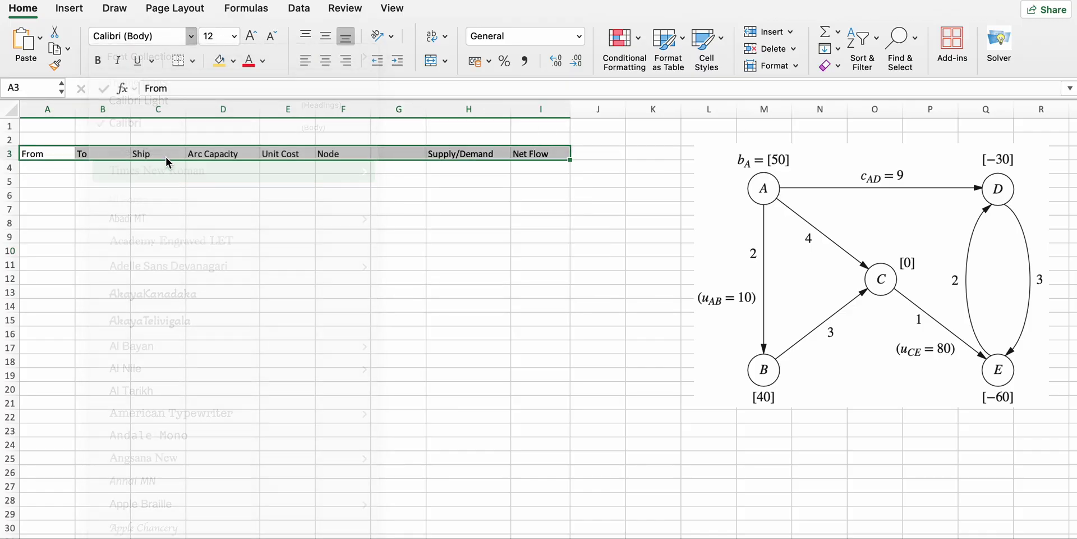
pyautogui.click(234, 36)
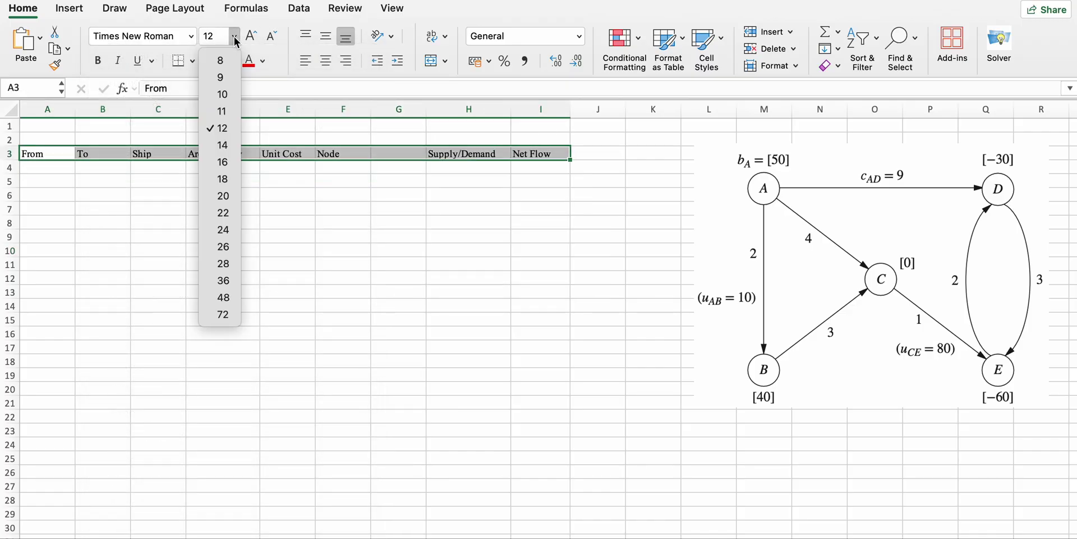
pyautogui.click(223, 132)
pyautogui.click(99, 62)
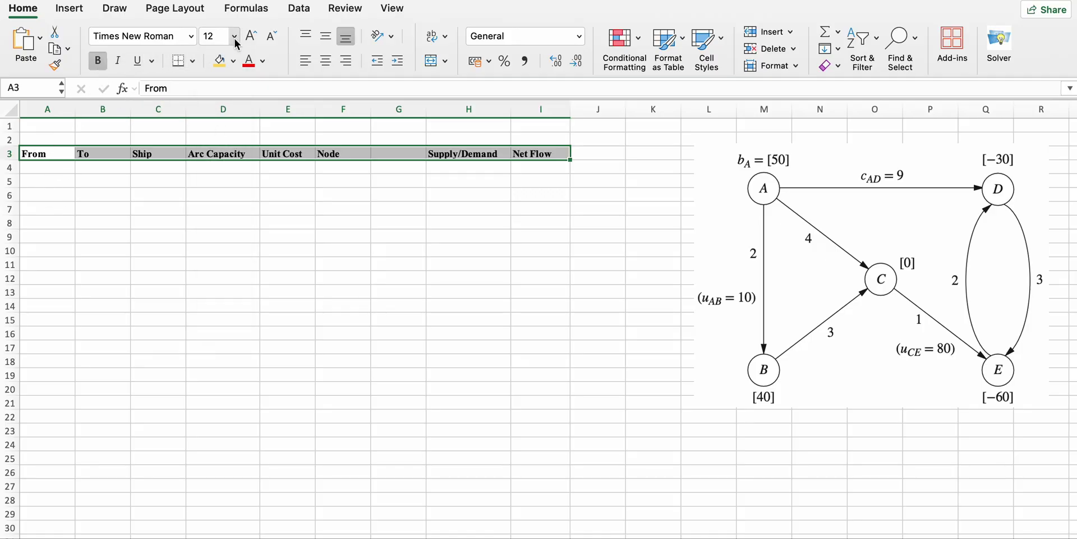
pyautogui.click(34, 168)
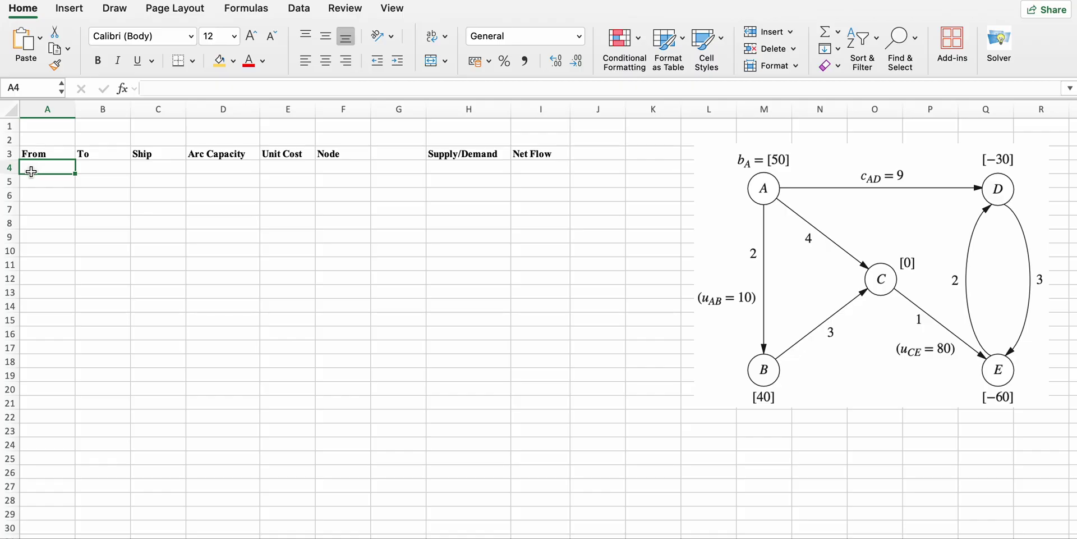
# - Enter the arcs A→B and A→C in the From and To columns
pyautogui.write('A')
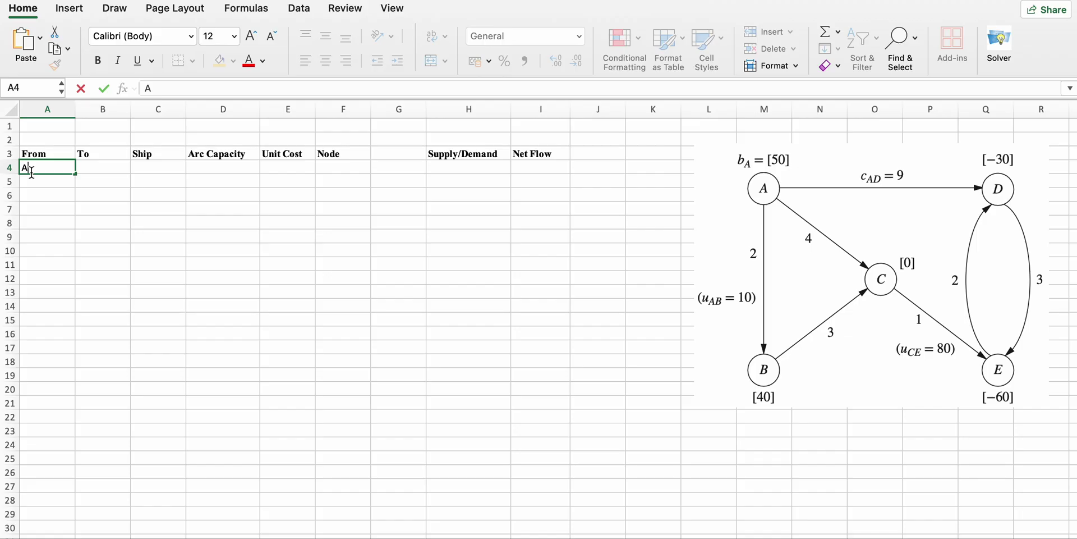
pyautogui.press('Tab')
pyautogui.write('B')
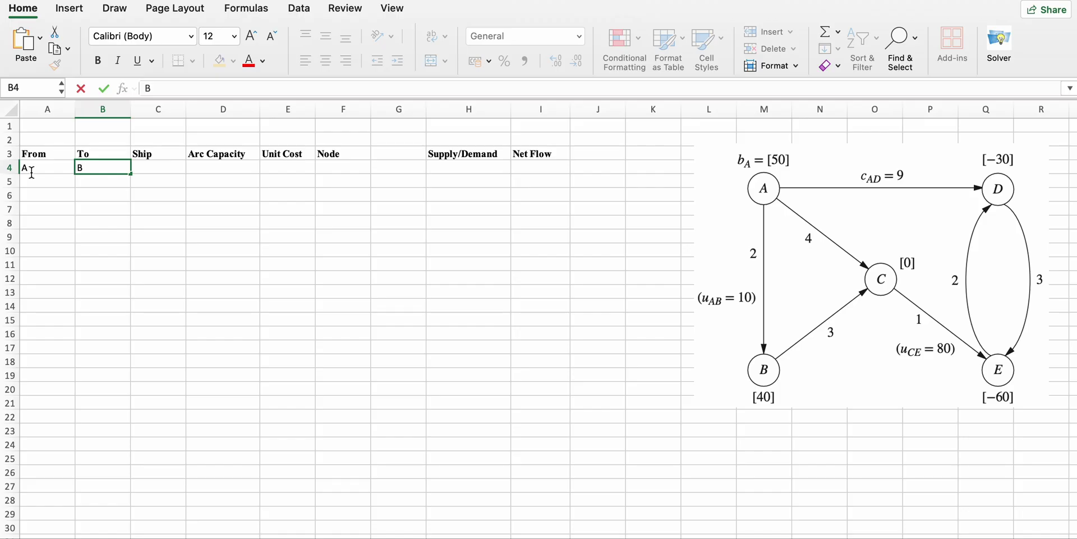
pyautogui.press('Tab')
pyautogui.press('Tab')
pyautogui.press('Tab')
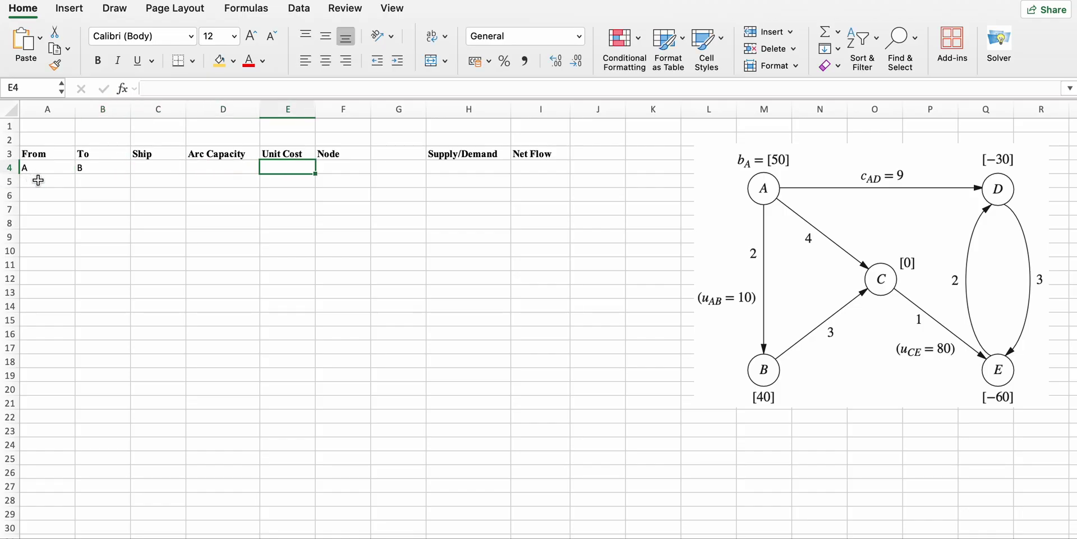
pyautogui.click(38, 180)
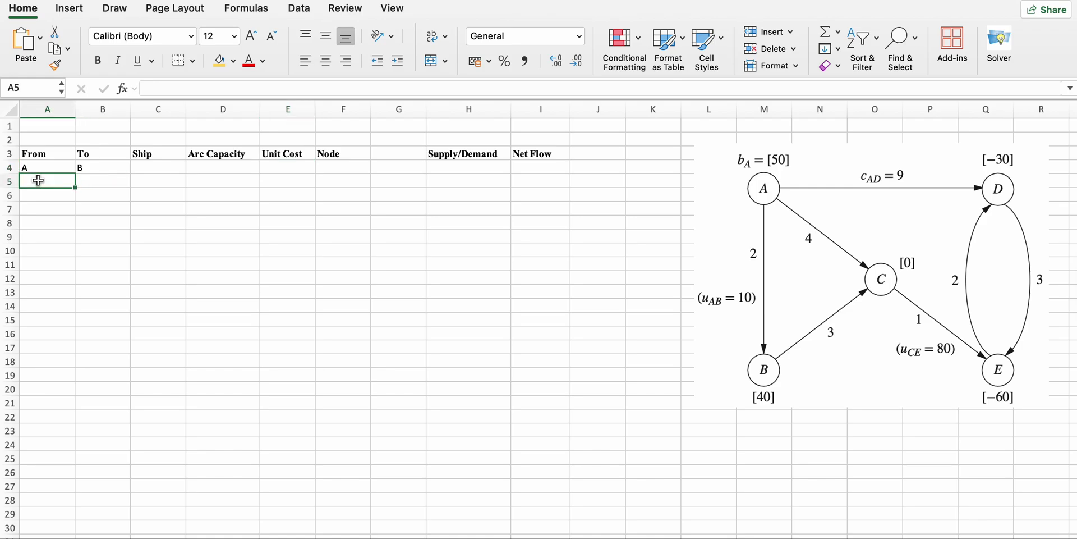
pyautogui.write('A')
pyautogui.press('Tab')
pyautogui.write('C')
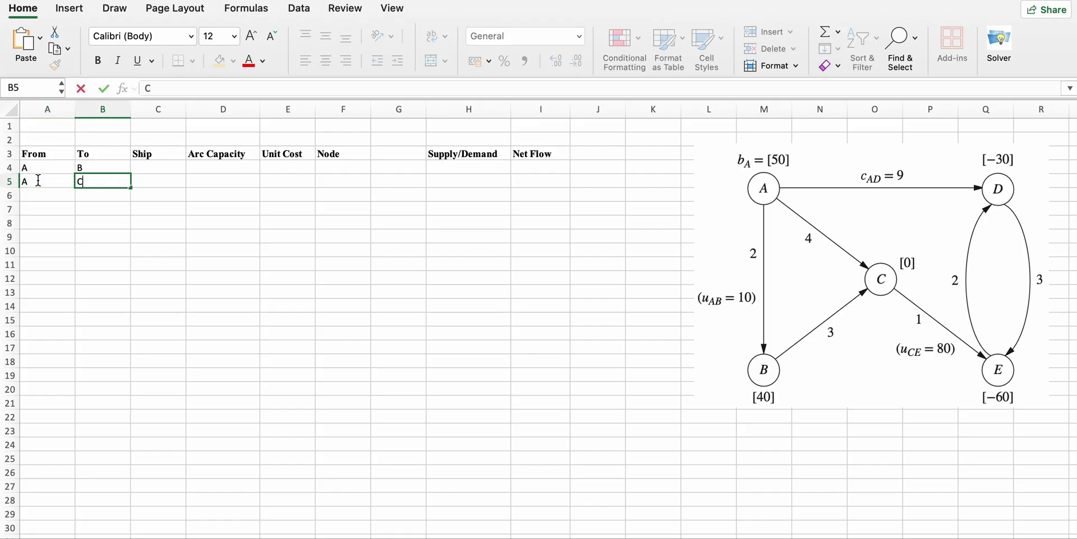
pyautogui.press('Tab')
# - Add the arcs A→D and B→C in rows 6 and 7
pyautogui.press('Down')
pyautogui.press('Left')
pyautogui.press('Left')
pyautogui.write('A')
pyautogui.press('Tab')
pyautogui.write('D')
pyautogui.press('Return')
pyautogui.press('Left')
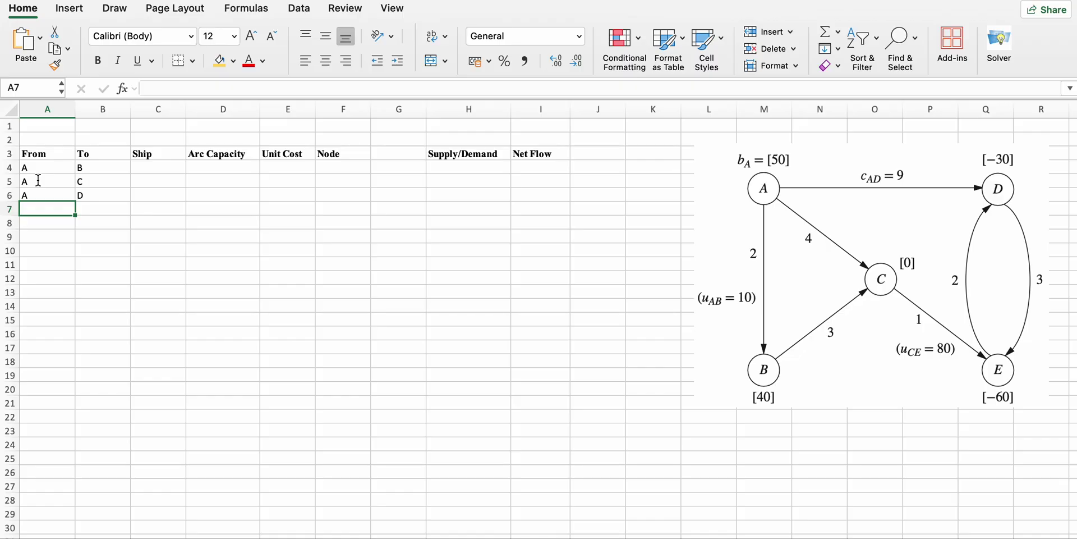
pyautogui.write('B')
pyautogui.press('Tab')
pyautogui.write('C')
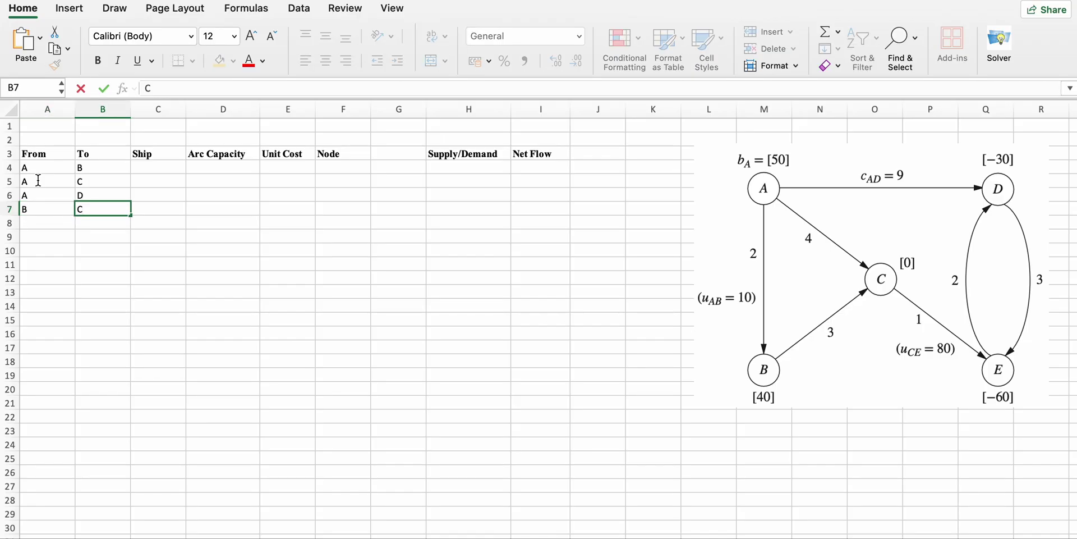
pyautogui.press('Return')
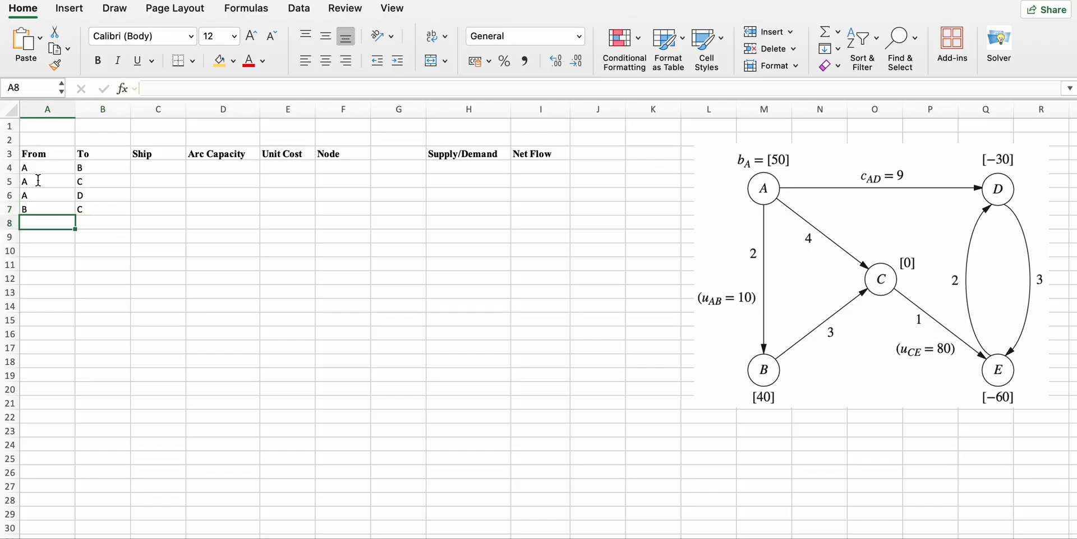
# - Add the arcs C→E, D→E and E→D in rows 8 to 10
pyautogui.write('C')
pyautogui.press('Tab')
pyautogui.write('E')
pyautogui.press('Return')
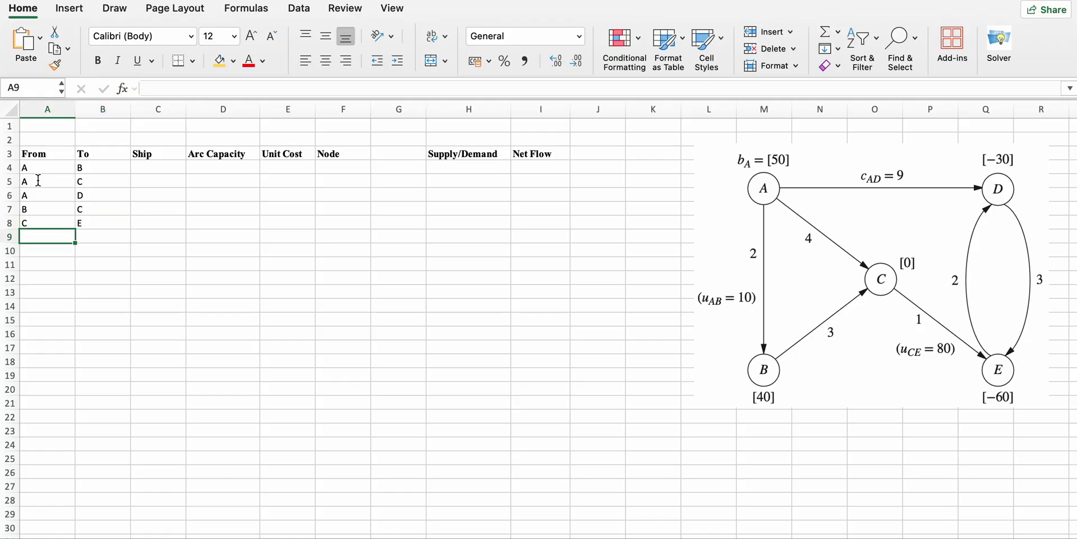
pyautogui.write('D')
pyautogui.press('Tab')
pyautogui.write('E')
pyautogui.press('Tab')
pyautogui.press('Return')
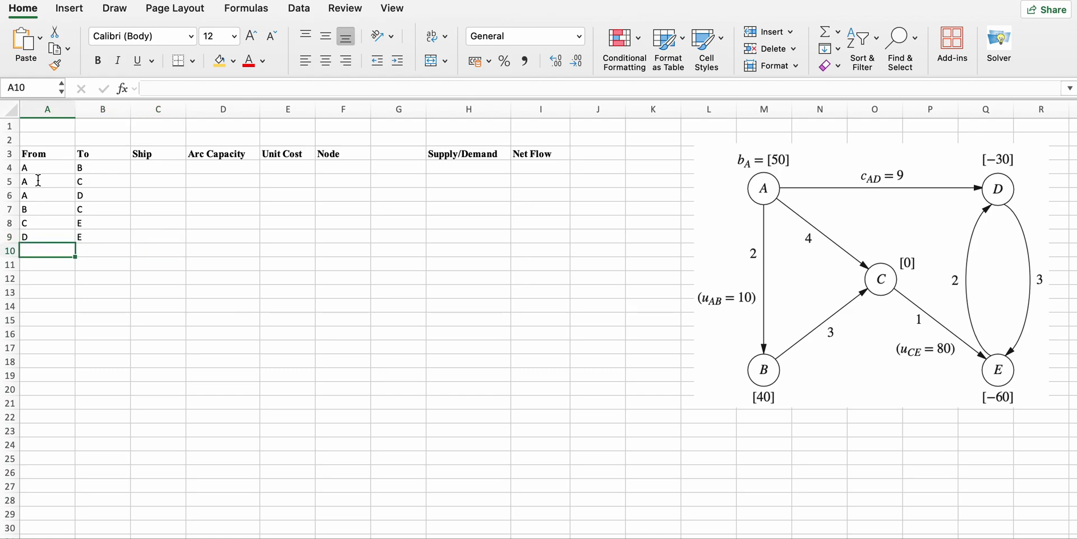
pyautogui.write('E')
pyautogui.press('Tab')
pyautogui.write('D')
pyautogui.press('Tab')
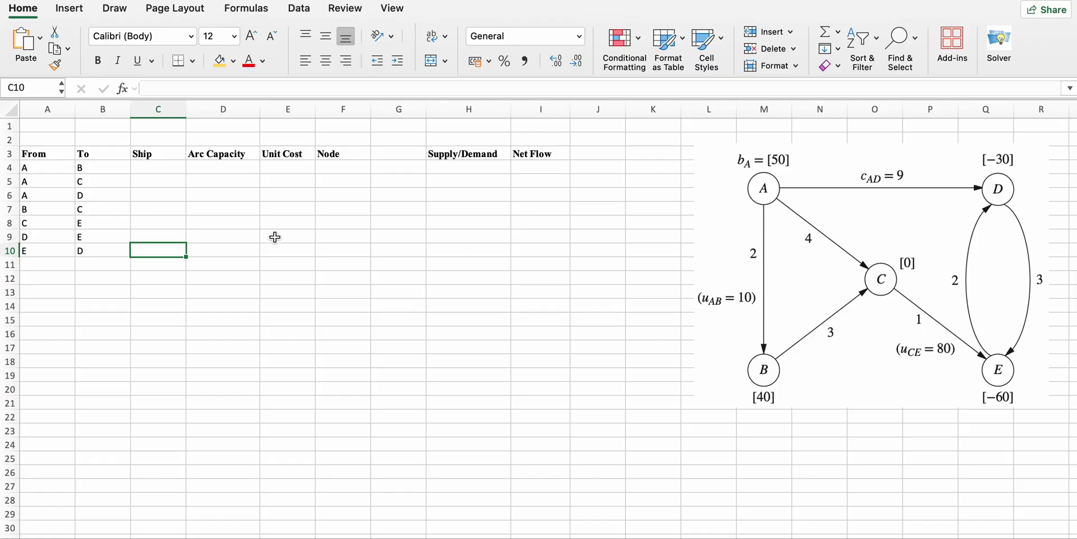
# - Give arc A–B a capacity of 10 in D4, then select arc C–E's capacity cell D8
pyautogui.click(224, 169)
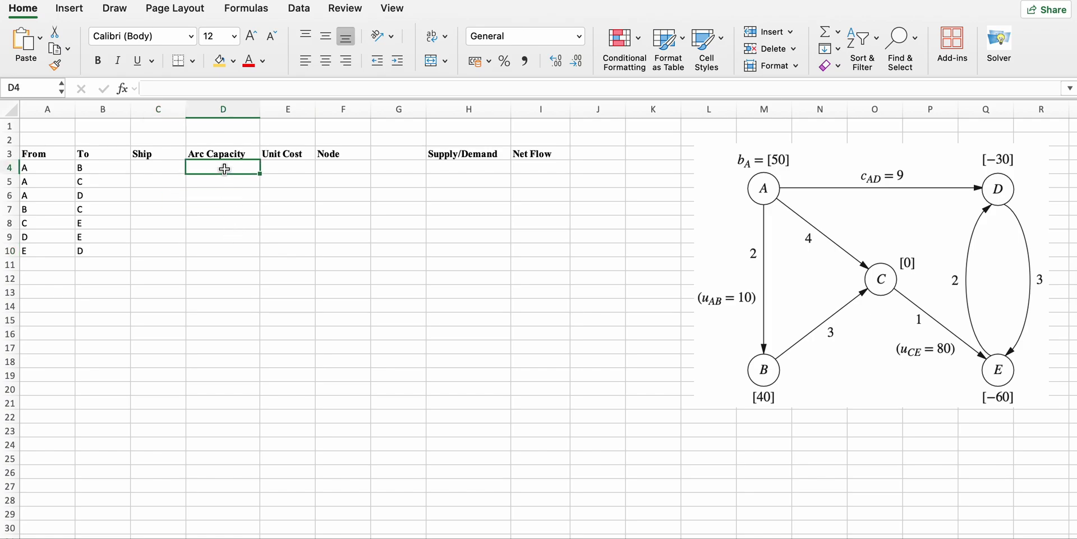
pyautogui.write('10')
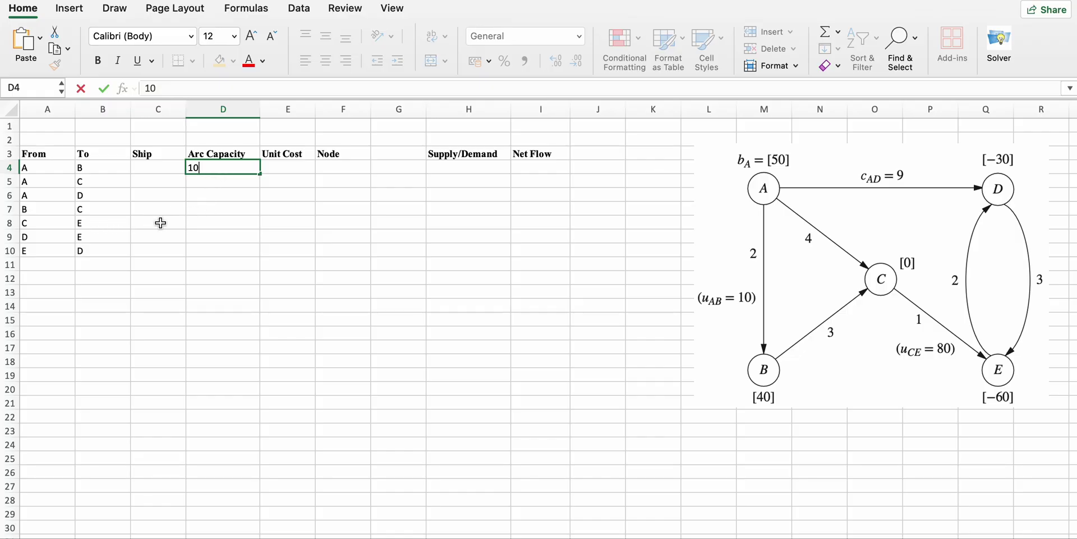
pyautogui.click(207, 223)
# - Enter capacity 80 for arc C–E and put all borders on table A4:I10
pyautogui.write('80')
pyautogui.moveTo(43, 169); pyautogui.dragTo(524, 250)
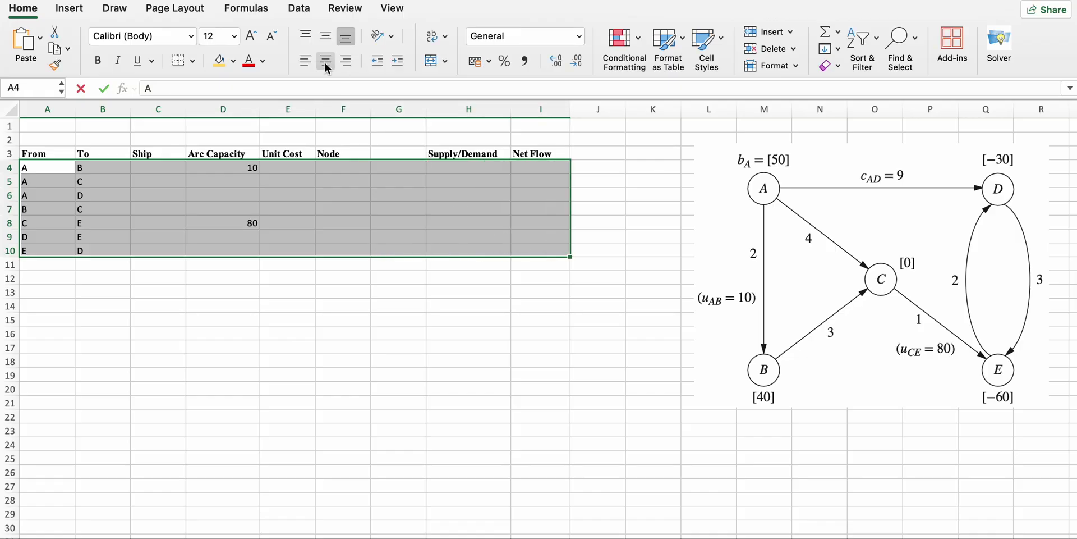
pyautogui.click(193, 61)
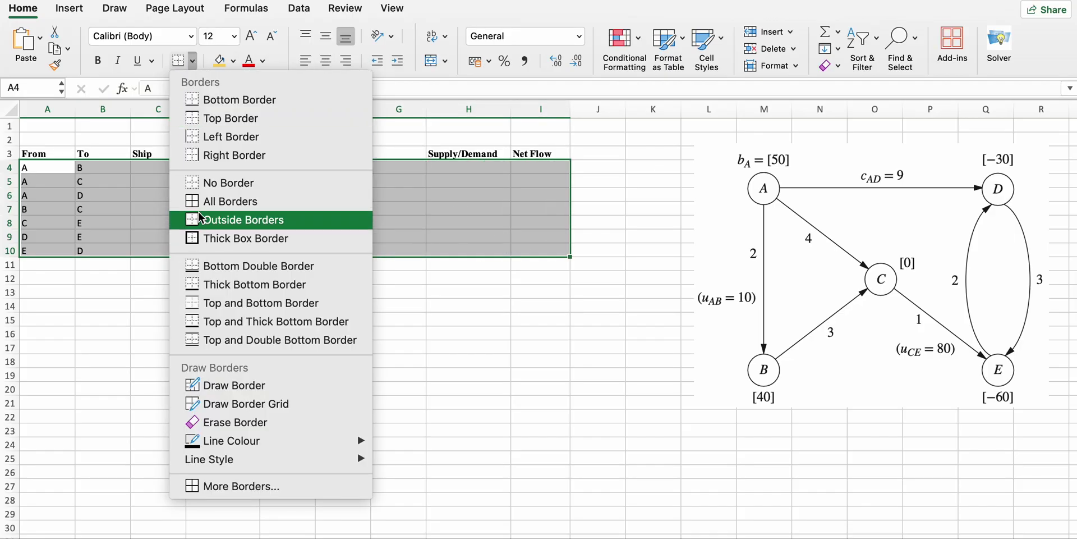
pyautogui.click(223, 201)
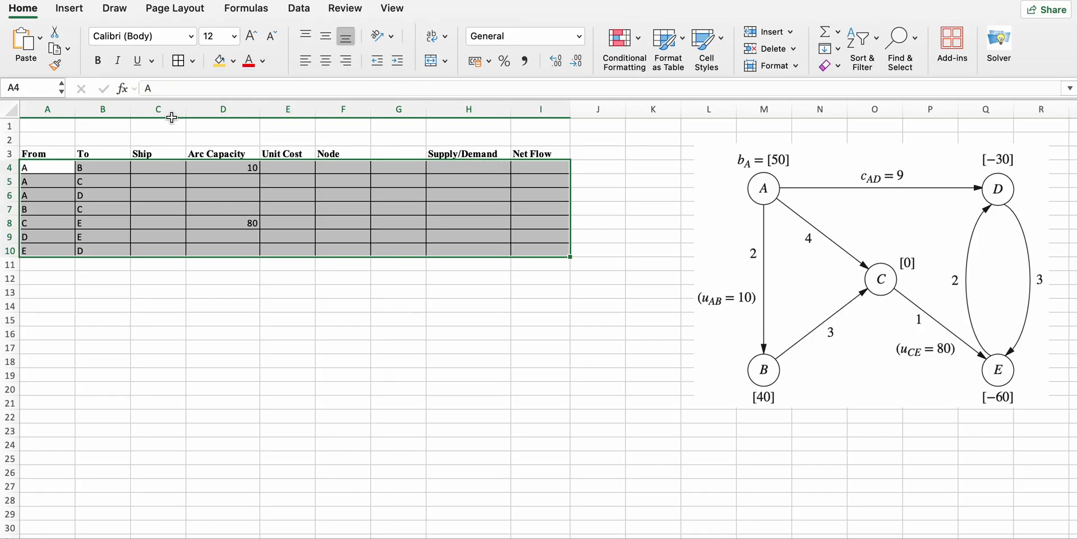
pyautogui.click(155, 195)
# - Fill the From cells A4:A10 light green and the To cells B4:B10 light blue
pyautogui.moveTo(47, 170); pyautogui.dragTo(45, 250)
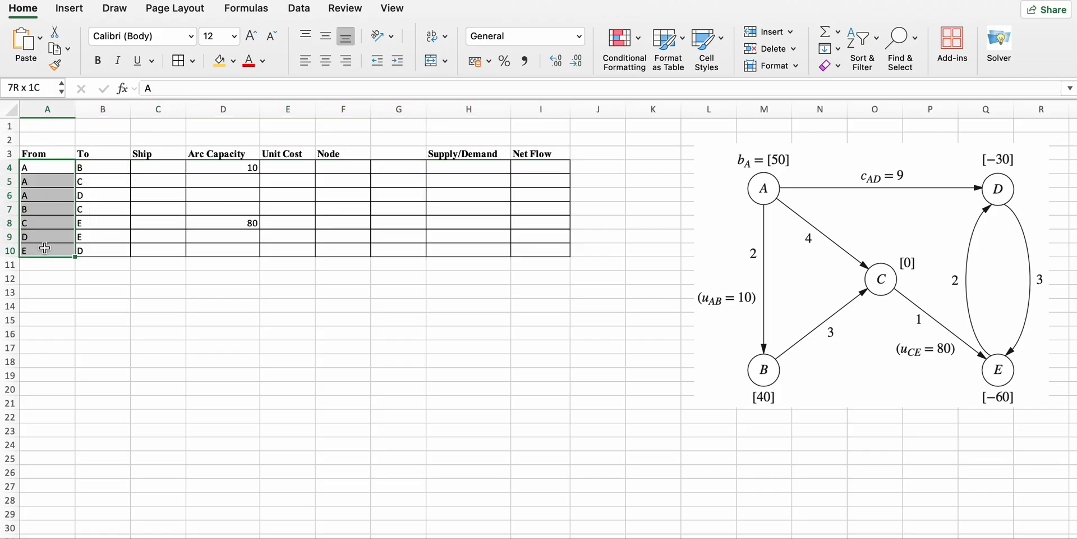
pyautogui.click(233, 61)
pyautogui.click(350, 159)
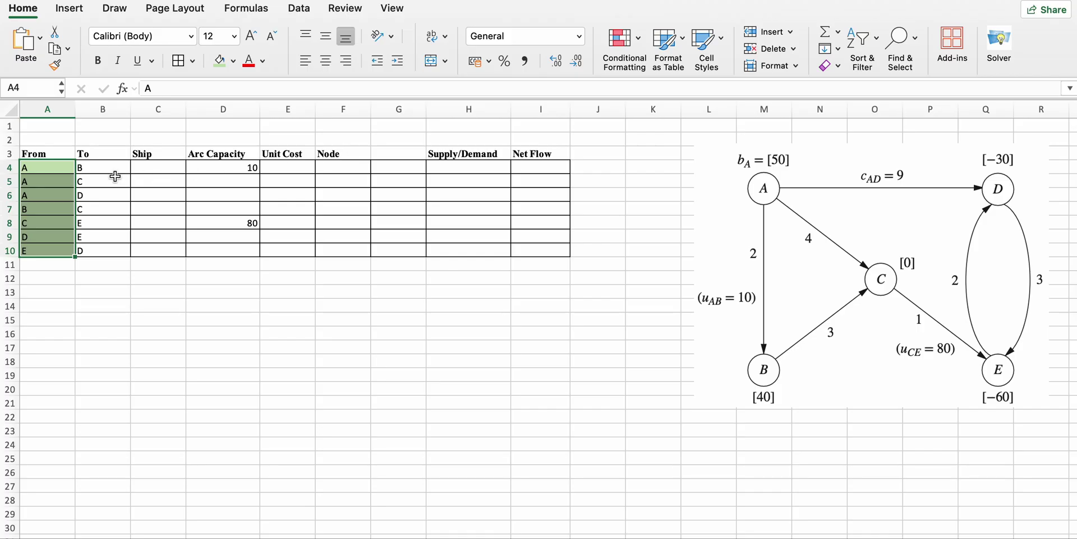
pyautogui.moveTo(109, 168); pyautogui.dragTo(106, 250)
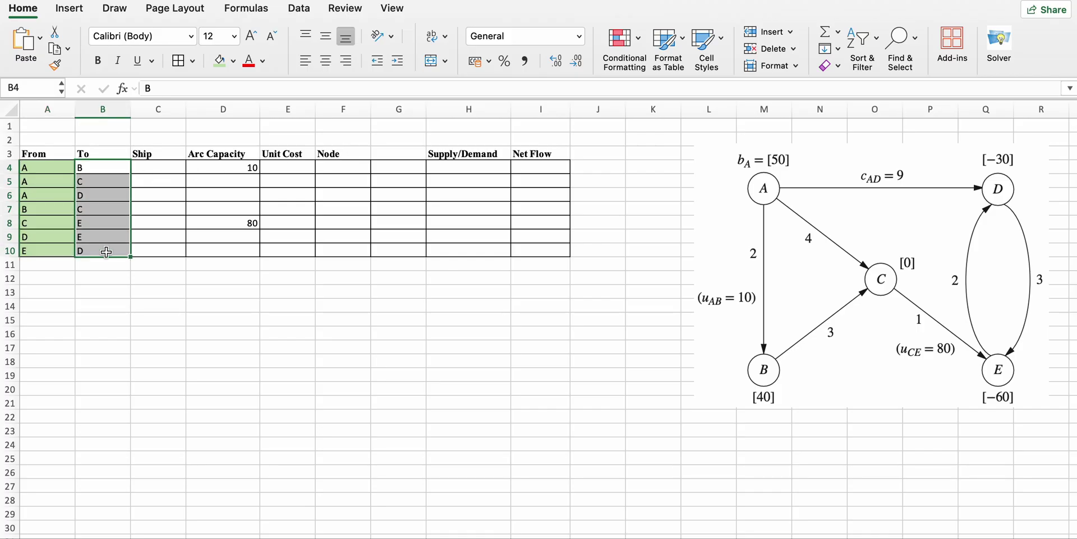
pyautogui.click(232, 61)
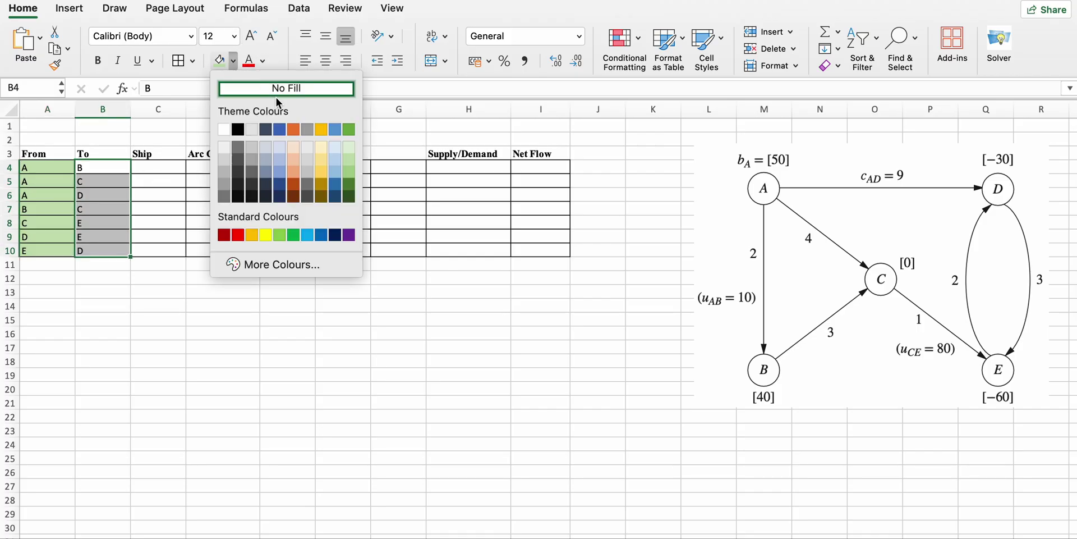
pyautogui.click(328, 153)
# - Centre and middle-align the table body and set it in Times New Roman
pyautogui.moveTo(28, 168); pyautogui.dragTo(547, 247)
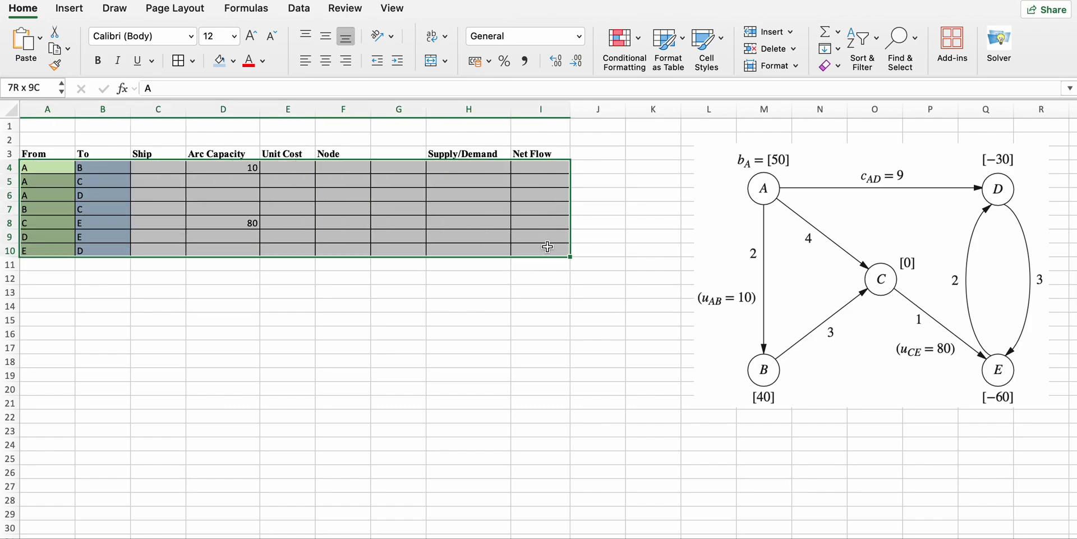
pyautogui.click(329, 63)
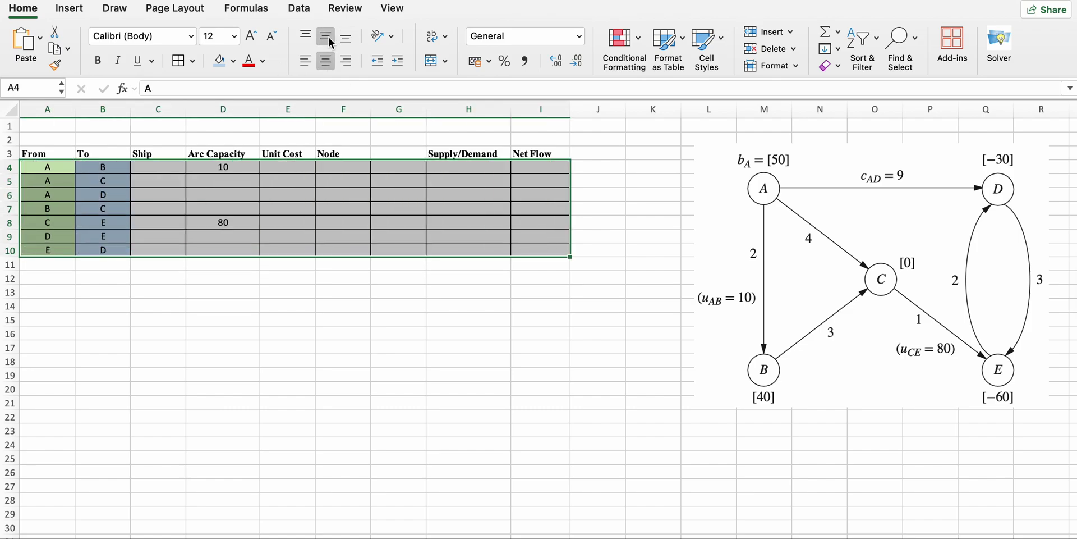
pyautogui.click(329, 39)
pyautogui.click(191, 36)
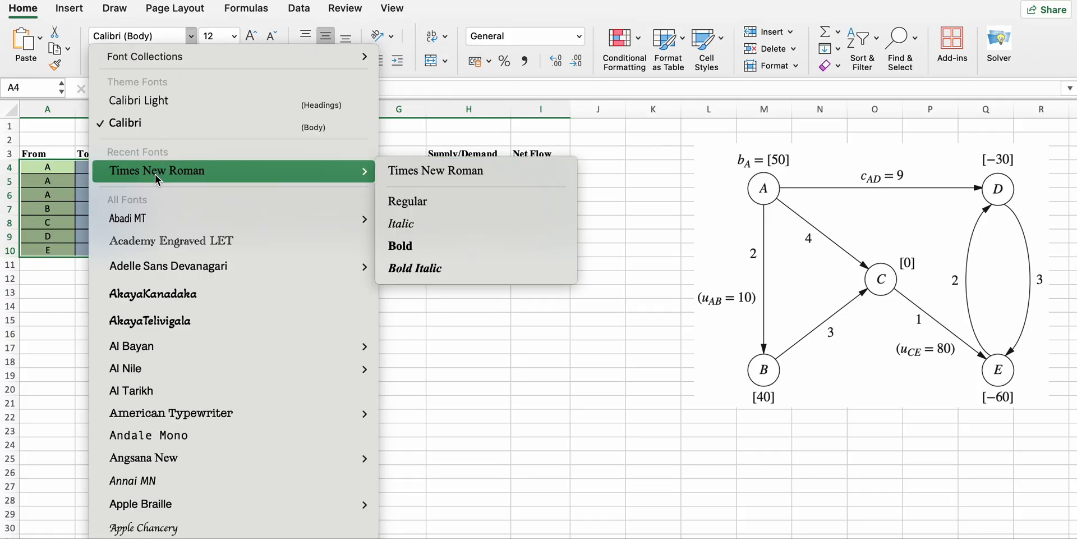
pyautogui.click(157, 171)
pyautogui.click(254, 188)
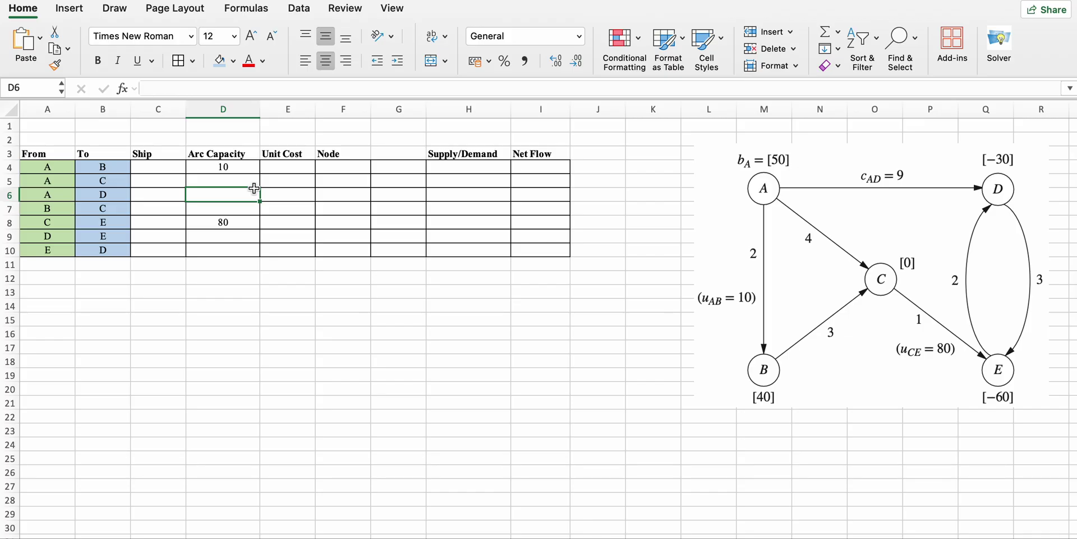
# - Enter unit costs 2, 4, 9, 3, 1, 3 and 2 down E4:E10
pyautogui.click(279, 167)
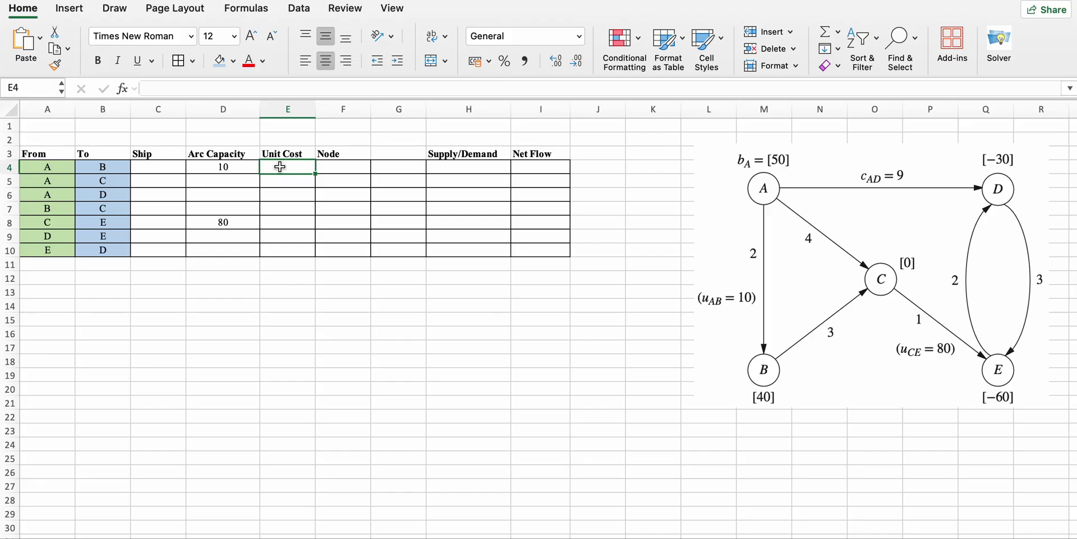
pyautogui.write('2')
pyautogui.press('Return')
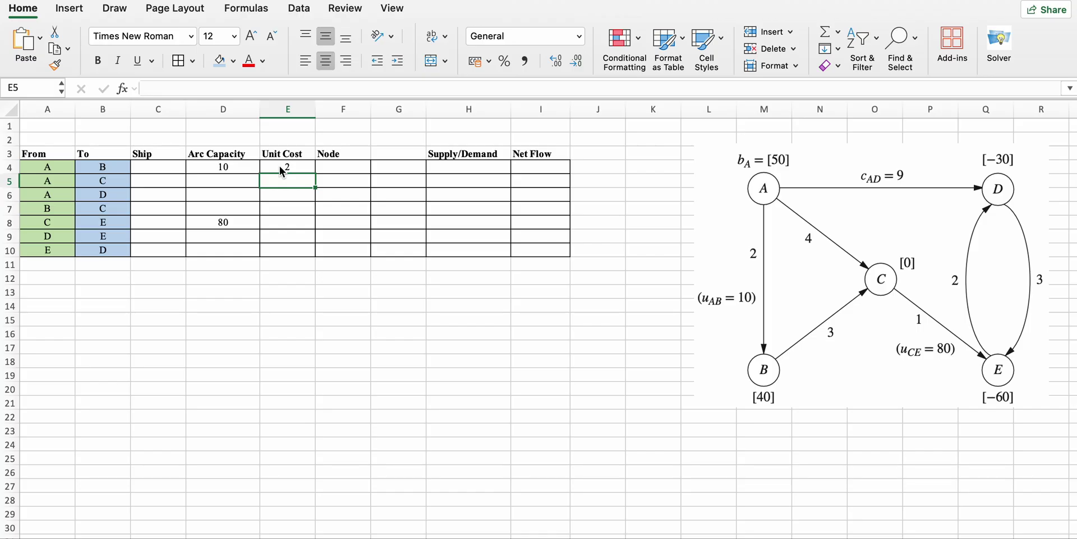
pyautogui.write('4')
pyautogui.press('Return')
pyautogui.write('9')
pyautogui.press('Return')
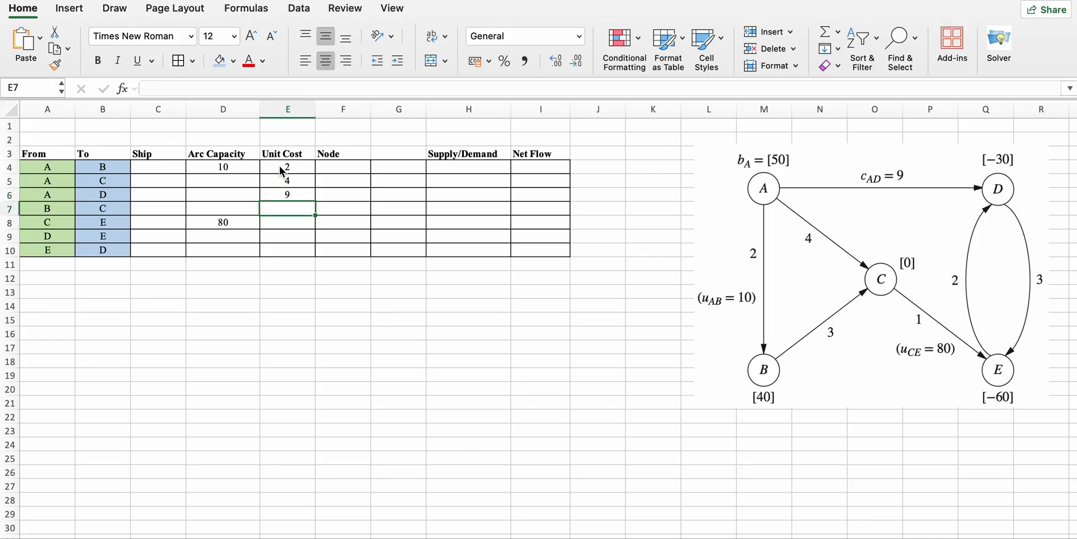
pyautogui.write('3')
pyautogui.press('Return')
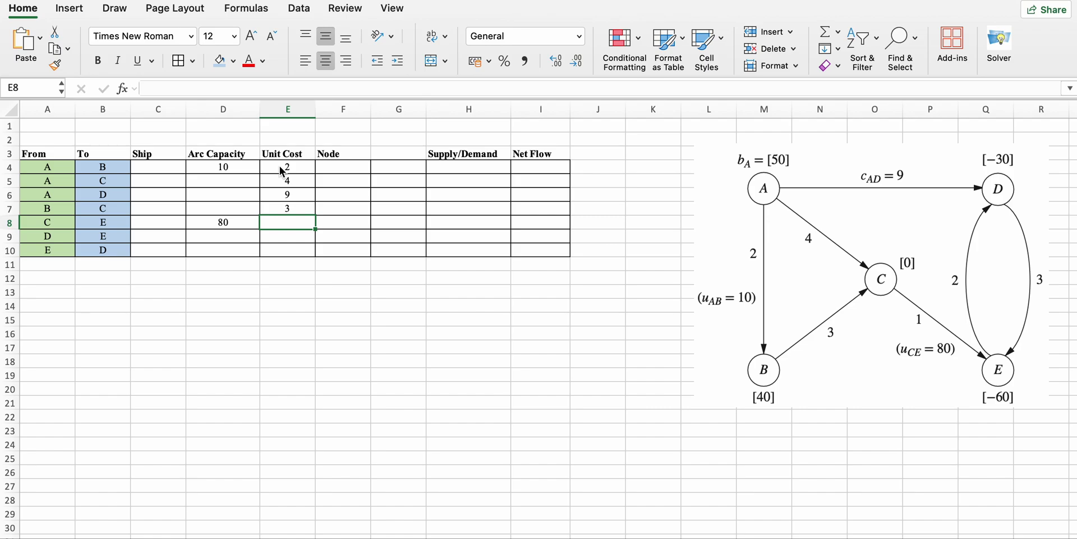
pyautogui.write('1')
pyautogui.press('Return')
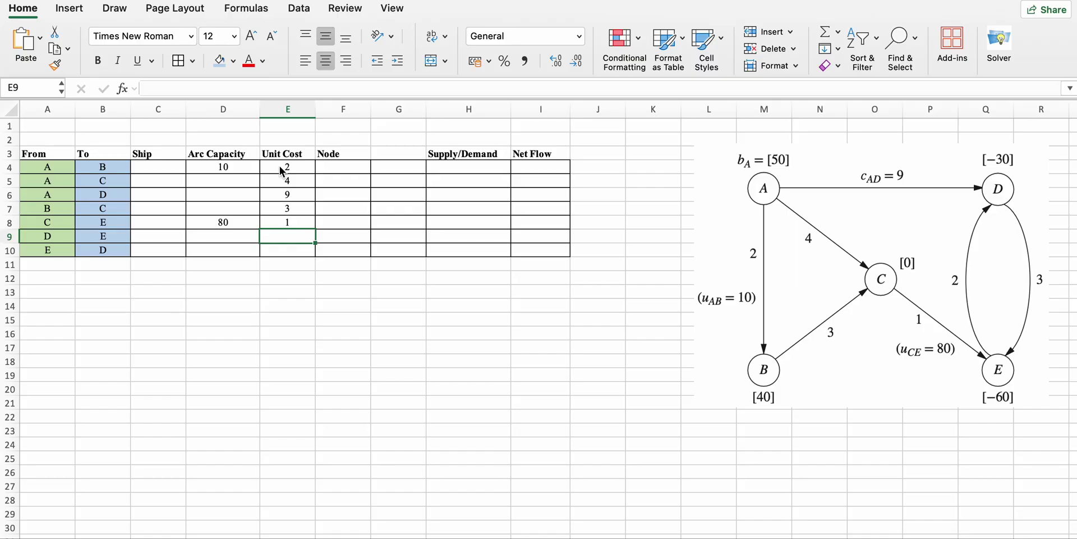
pyautogui.write('3')
pyautogui.press('Return')
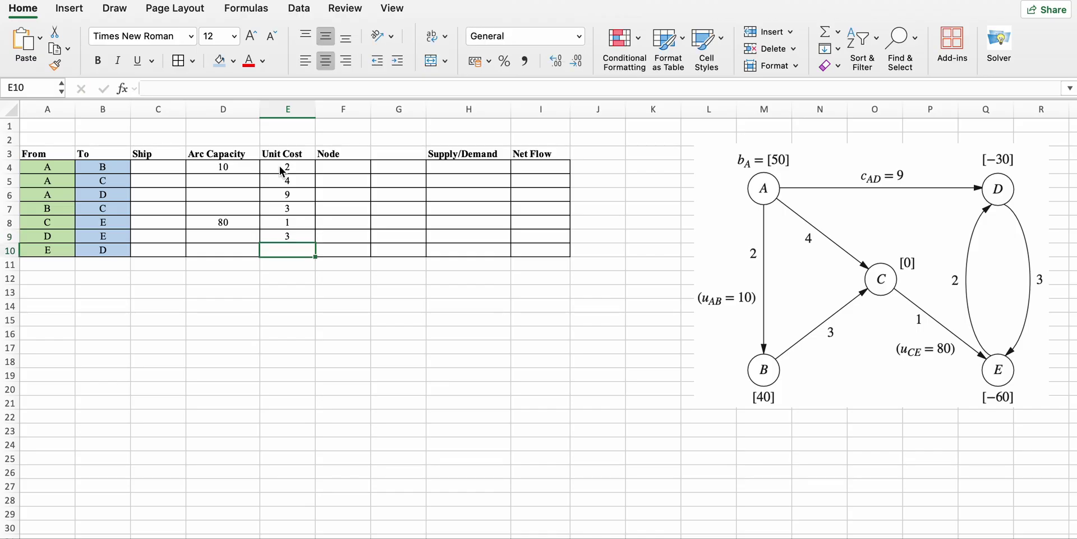
pyautogui.write('2')
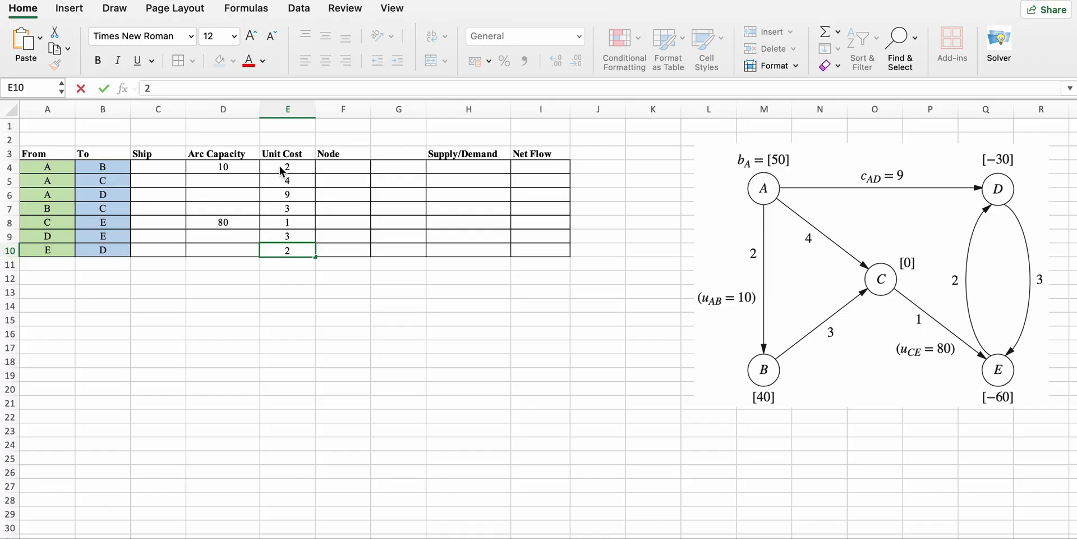
# - List nodes A, B, C, D and E in F4:F8, then select the Supply/Demand and Net Flow cells
pyautogui.click(347, 169)
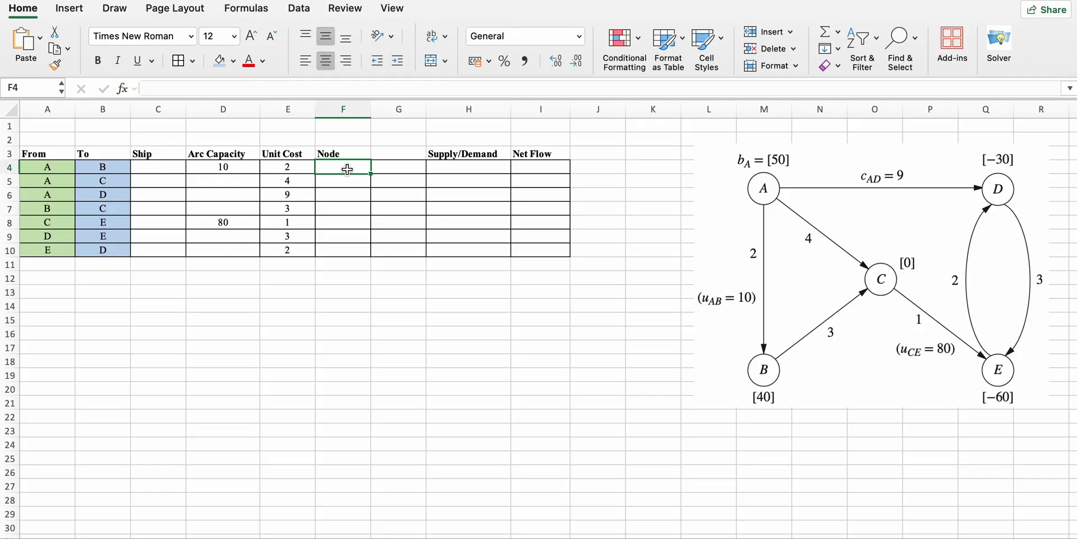
pyautogui.write('A')
pyautogui.press('Return')
pyautogui.write('B')
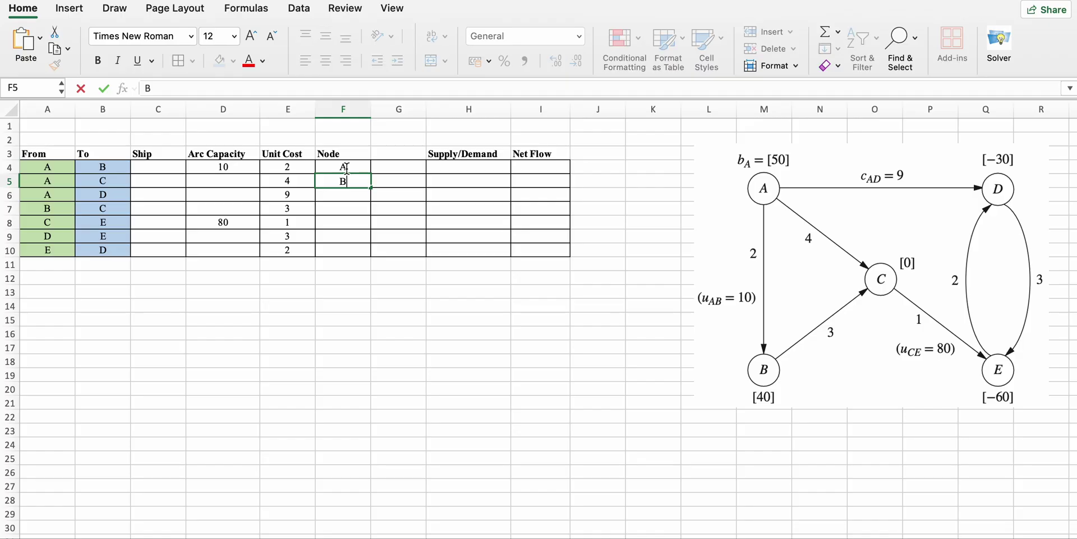
pyautogui.press('Return')
pyautogui.write('C')
pyautogui.press('Return')
pyautogui.write('D')
pyautogui.press('Return')
pyautogui.write('E')
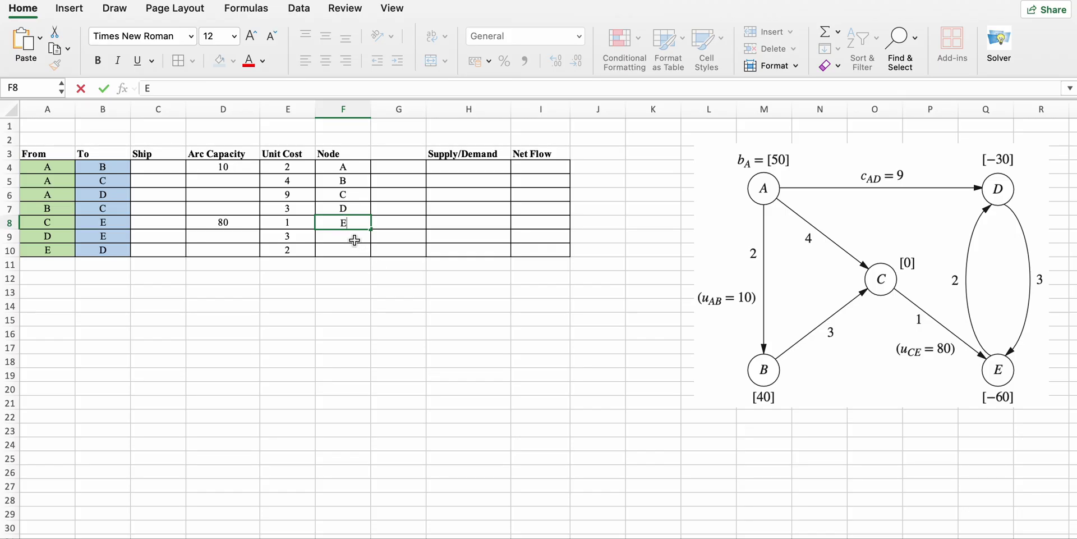
pyautogui.click(351, 236)
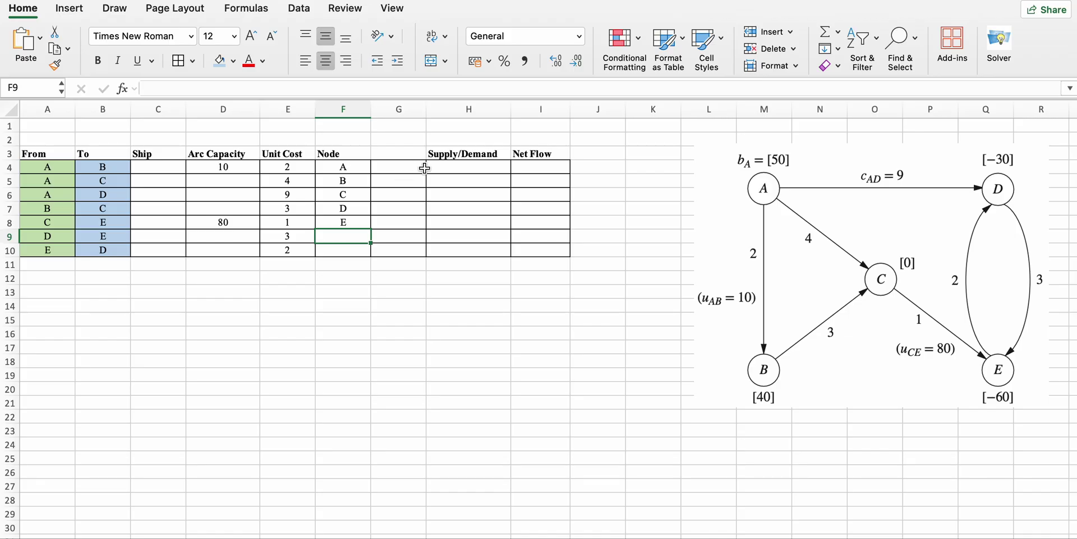
pyautogui.click(455, 168)
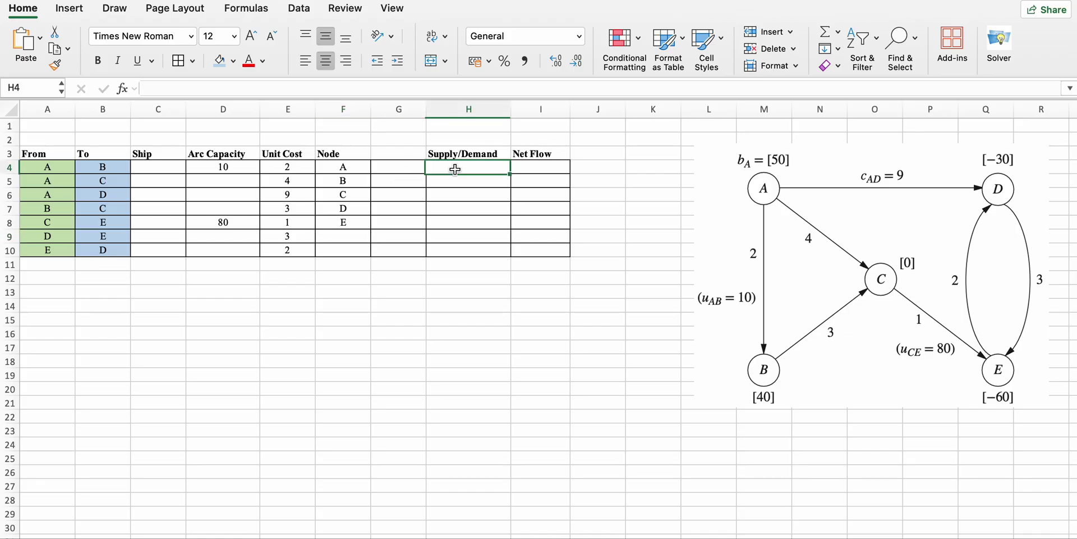
pyautogui.click(535, 169)
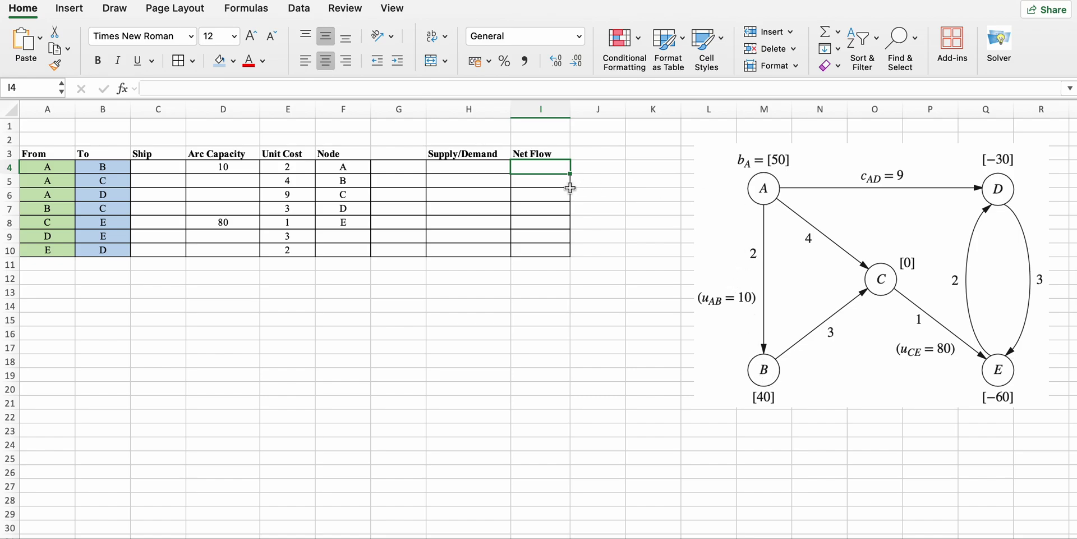
# - Fill I4:I8 with net flows 50, 40, 0, -30 and -60
pyautogui.write('50')
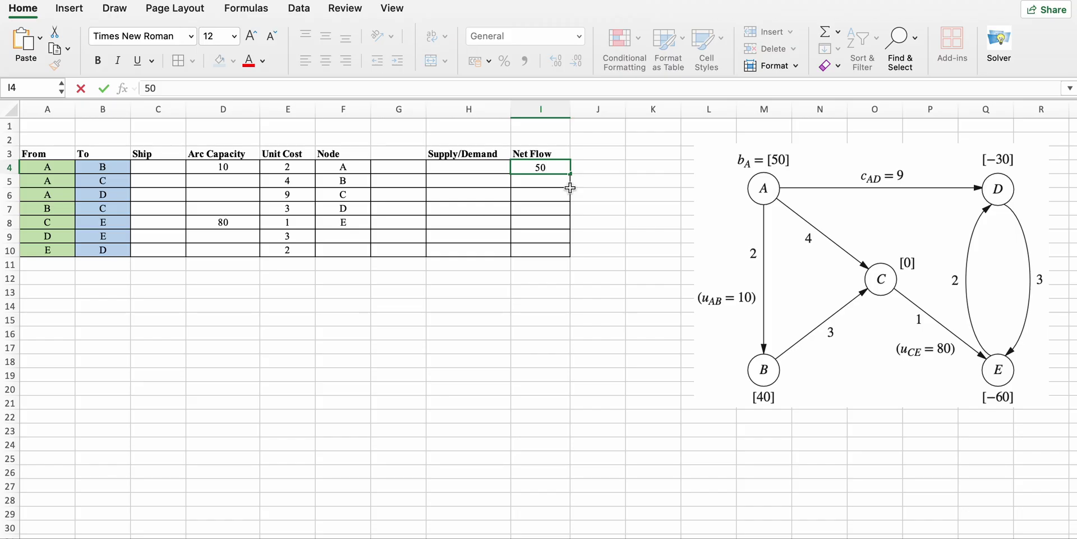
pyautogui.press('Return')
pyautogui.write('40')
pyautogui.press('Return')
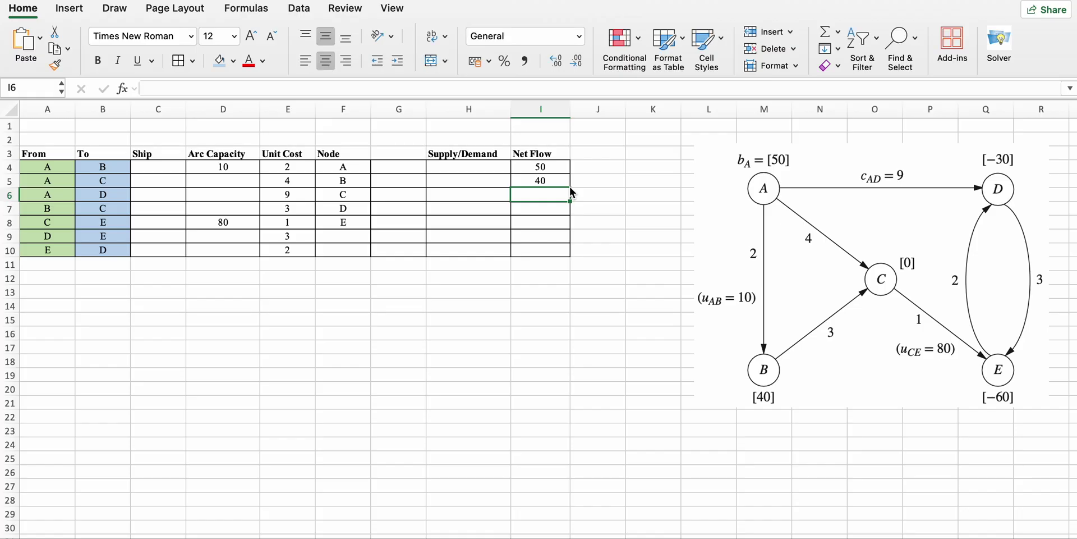
pyautogui.write('0')
pyautogui.press('Return')
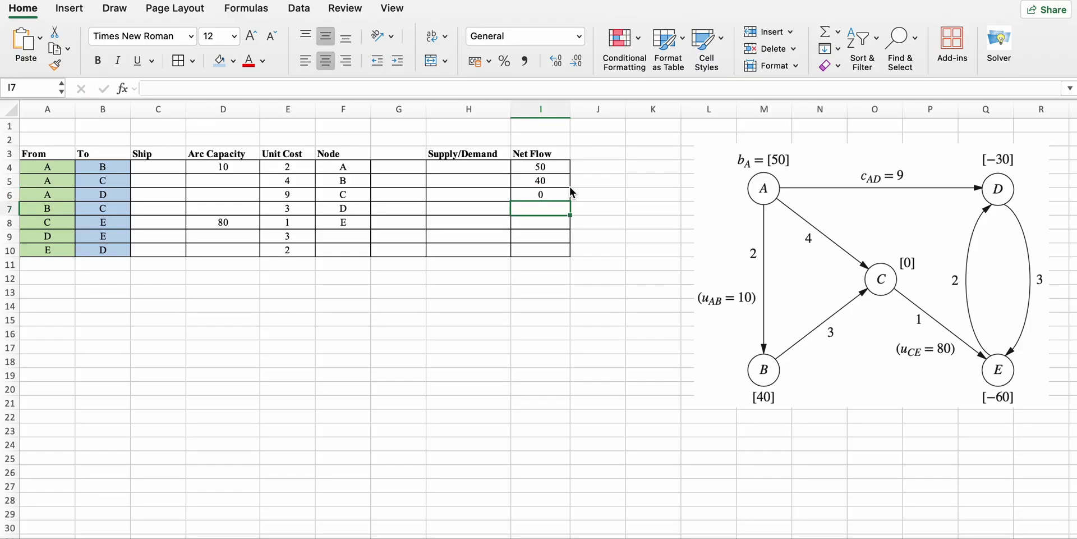
pyautogui.write('-30')
pyautogui.press('Return')
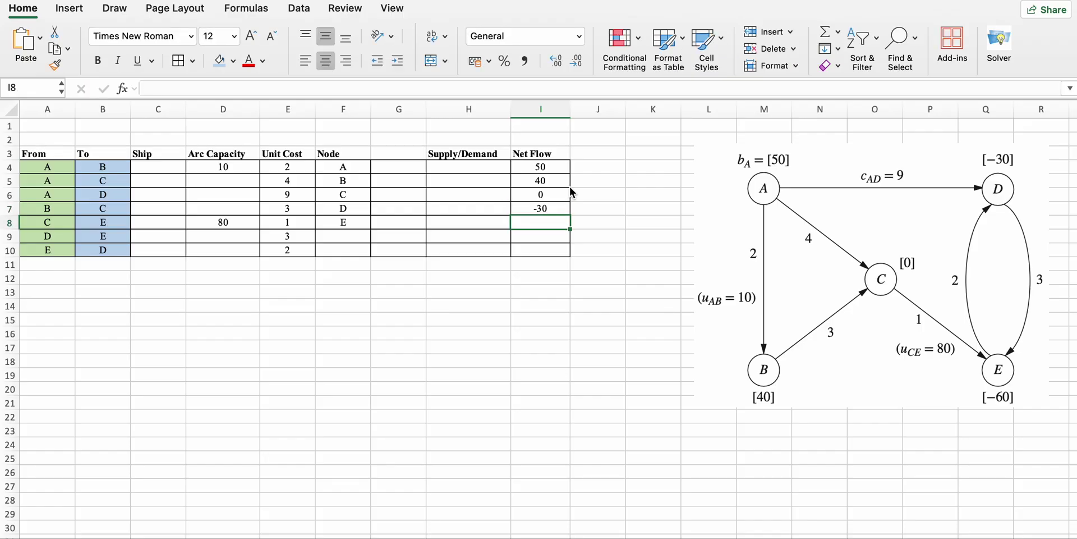
pyautogui.write('-60')
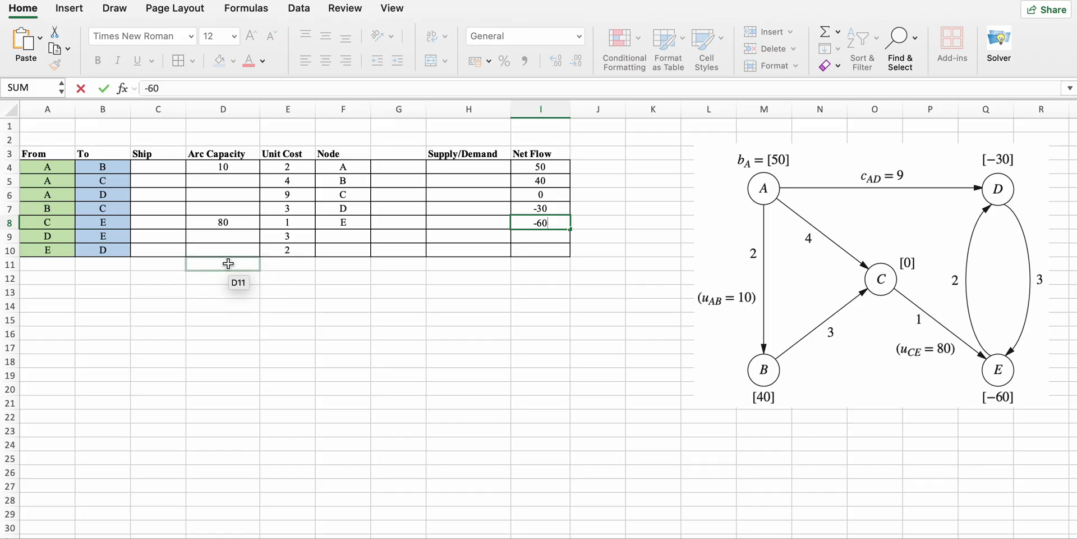
# - Clear a mistyped entry in D11 and label cell C13 'Total Cost'
pyautogui.click(227, 263)
pyautogui.write('Tota')
pyautogui.press('BackSpace')
pyautogui.press('BackSpace')
pyautogui.press('BackSpace')
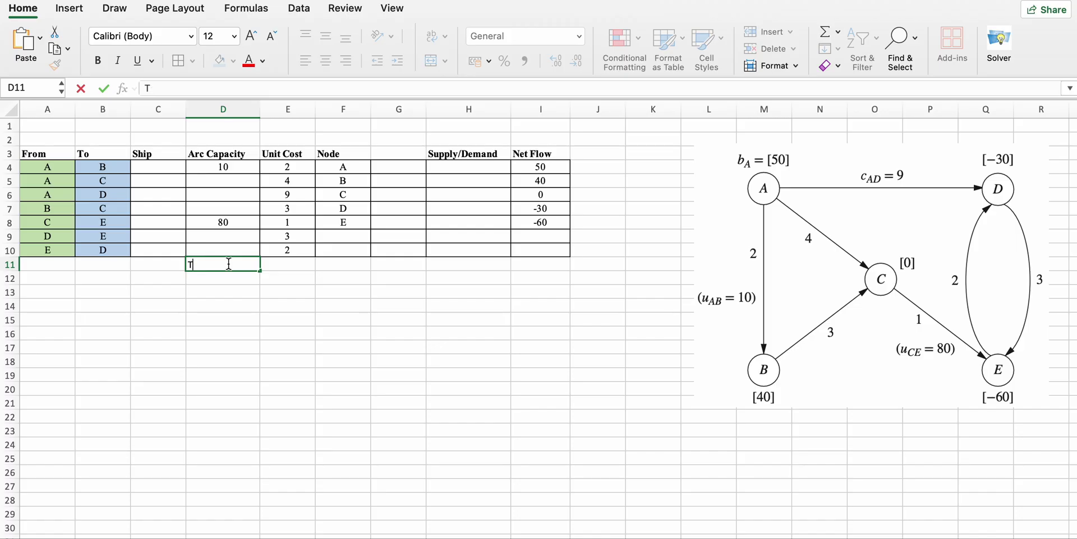
pyautogui.press('BackSpace')
pyautogui.click(168, 292)
pyautogui.write('T')
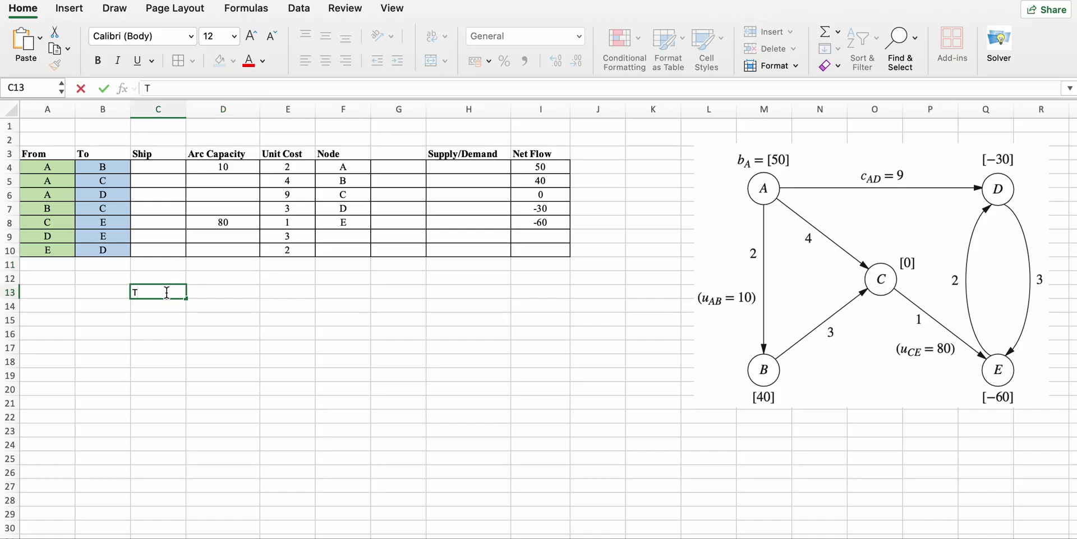
pyautogui.write('otal Cost')
# - Enter =SUMPRODUCT(C4:C10,E4:E10) in D13 to compute the total shipping cost
pyautogui.click(209, 294)
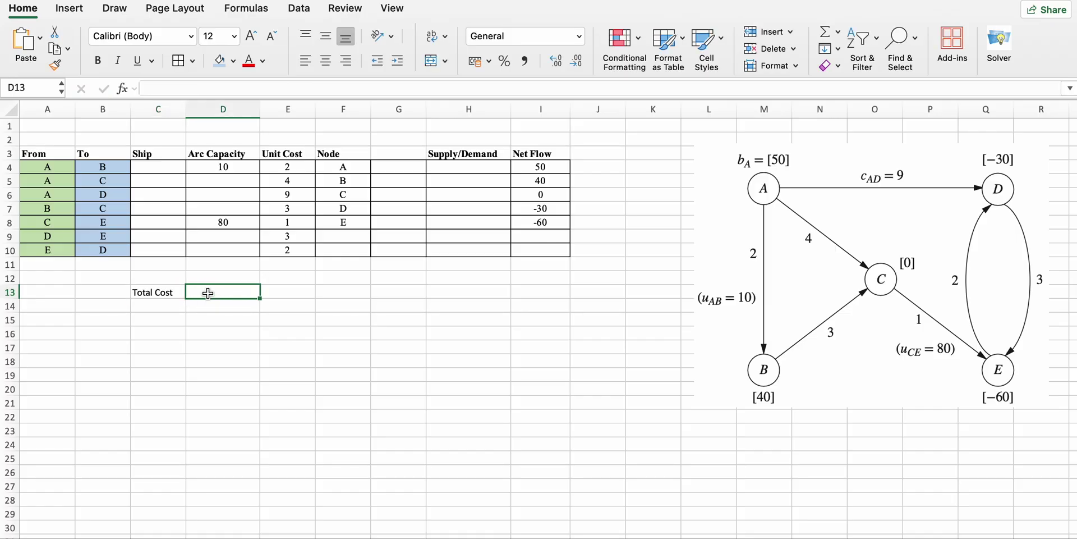
pyautogui.write('=')
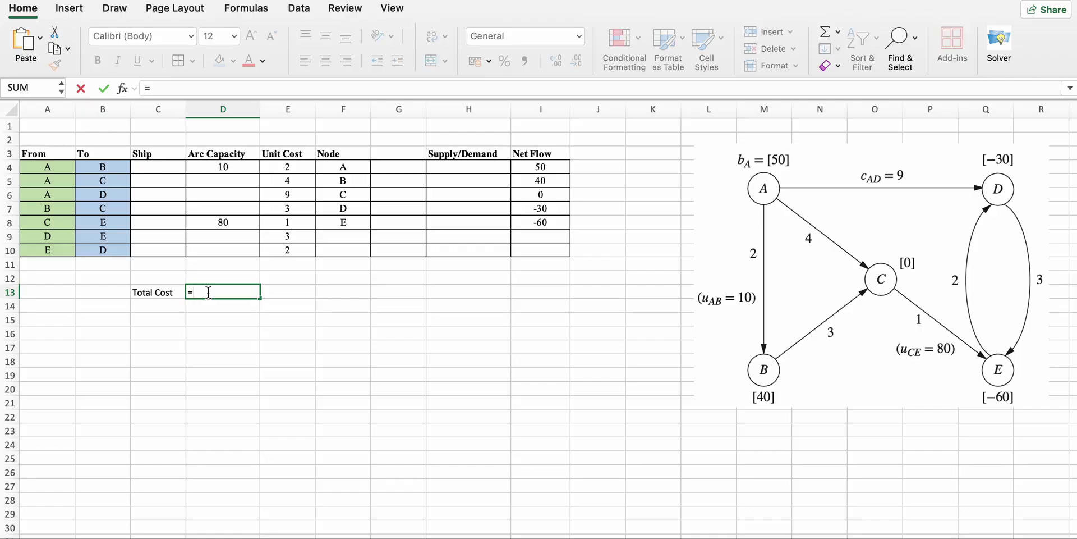
pyautogui.write('sumpr')
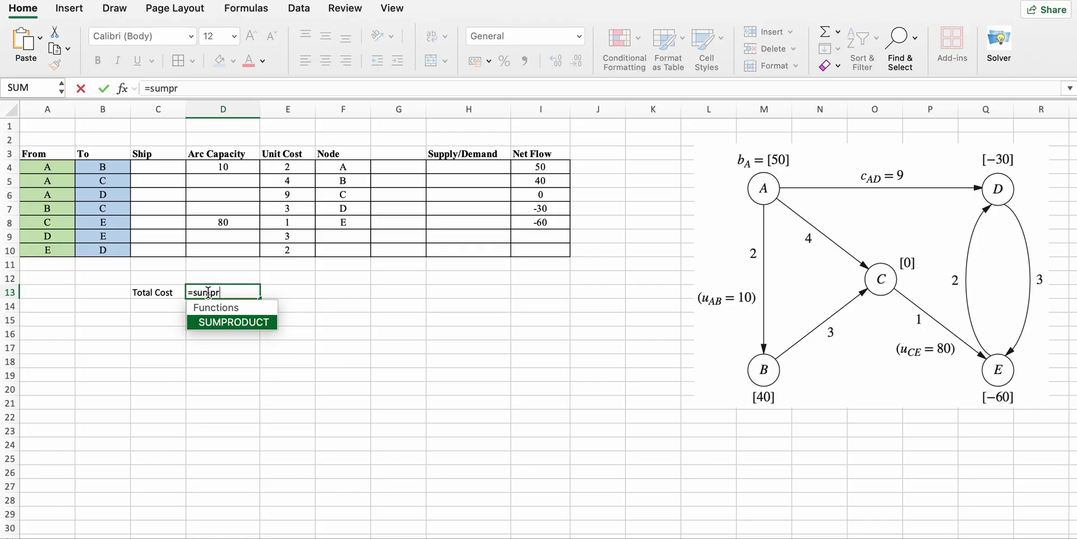
pyautogui.write('oduct(')
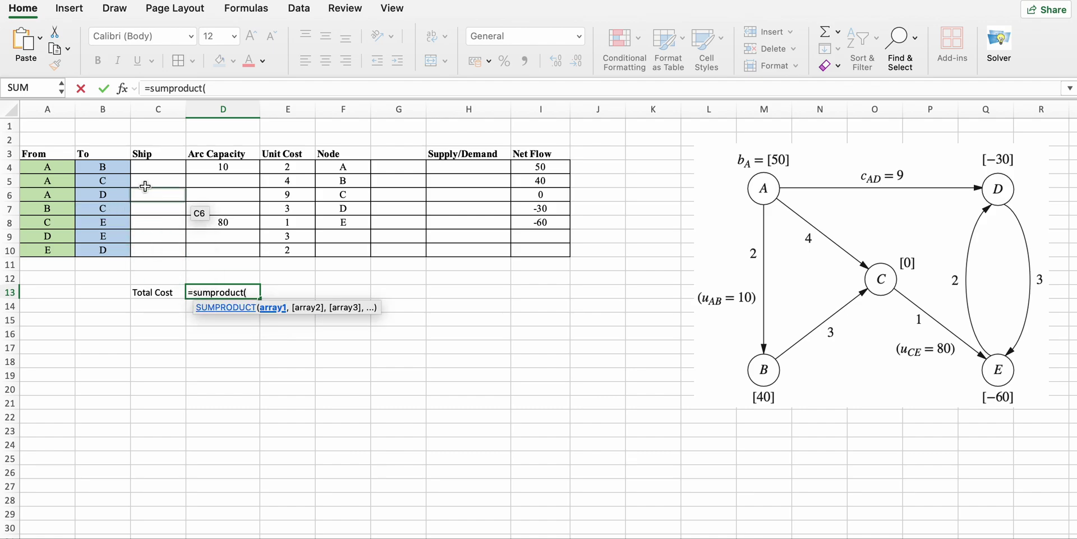
pyautogui.moveTo(152, 167); pyautogui.dragTo(160, 252)
pyautogui.write(',')
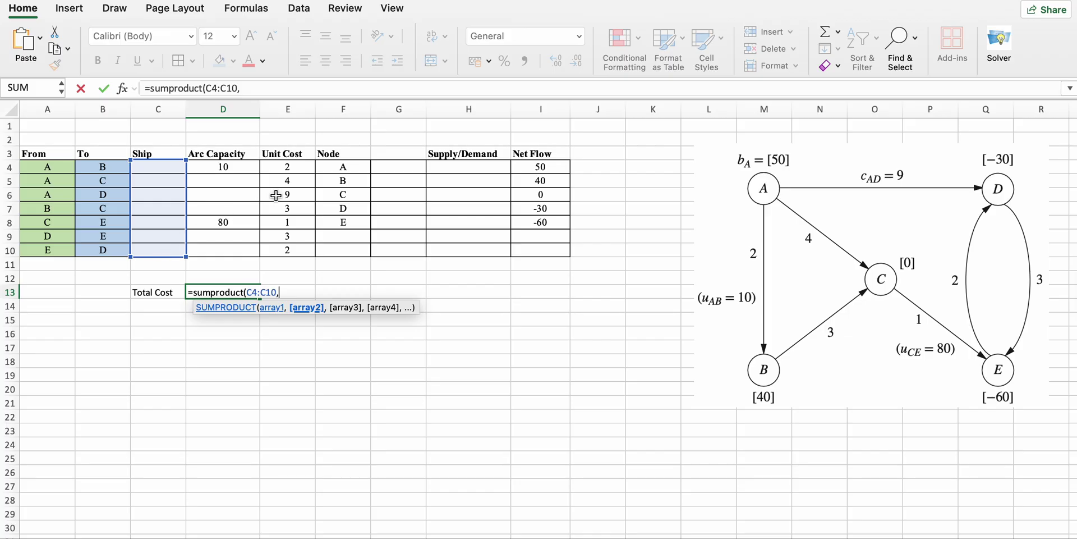
pyautogui.moveTo(287, 168); pyautogui.dragTo(288, 251)
pyautogui.write(')')
pyautogui.press('Return')
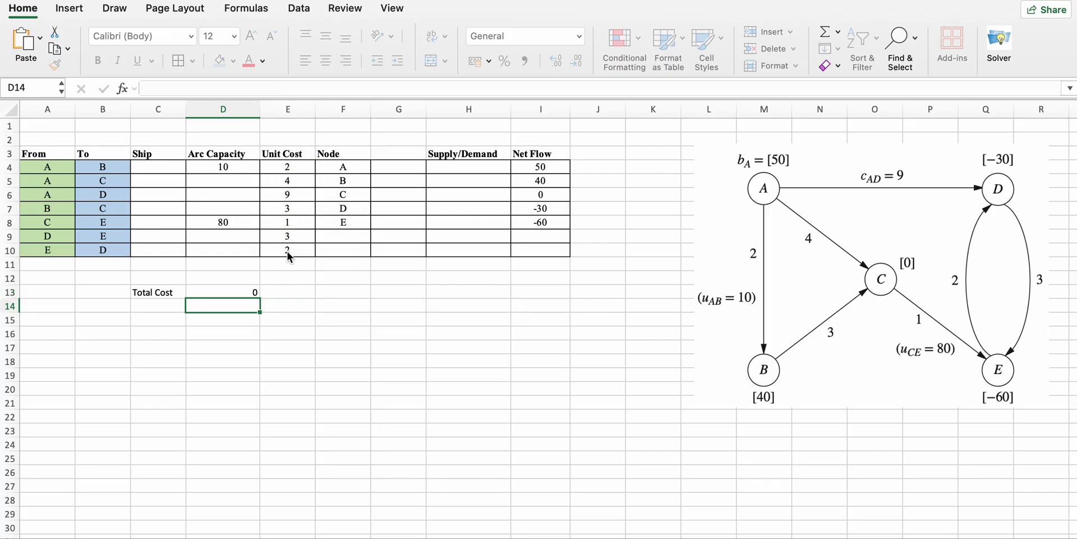
# - Fill the Ship cells C4:C10 light orange and the Supply/Demand cells H4:H10 light gold
pyautogui.moveTo(159, 167); pyautogui.dragTo(158, 250)
pyautogui.click(234, 65)
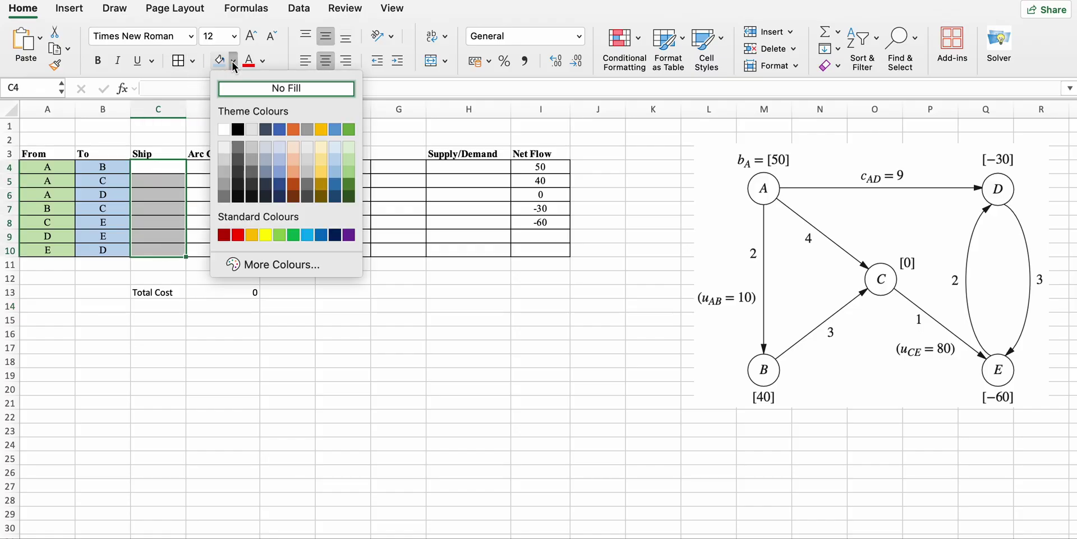
pyautogui.click(288, 156)
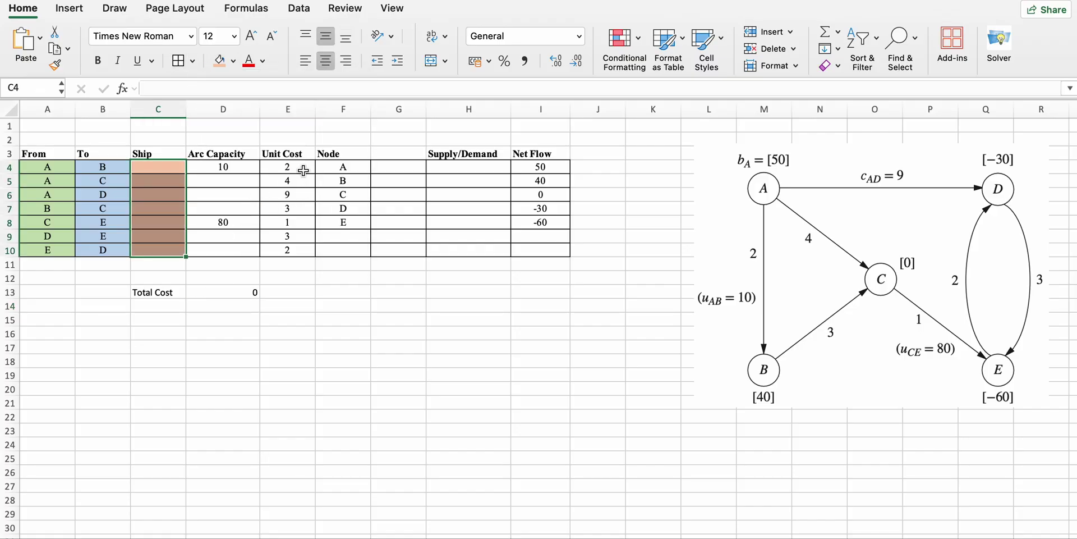
pyautogui.moveTo(435, 168); pyautogui.dragTo(447, 251)
pyautogui.click(232, 61)
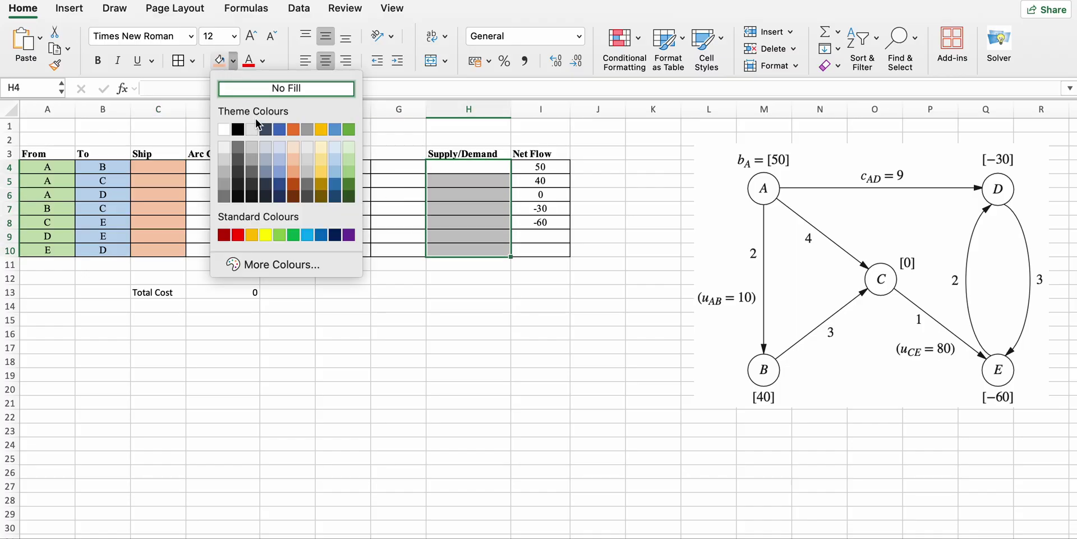
pyautogui.click(319, 156)
pyautogui.click(610, 234)
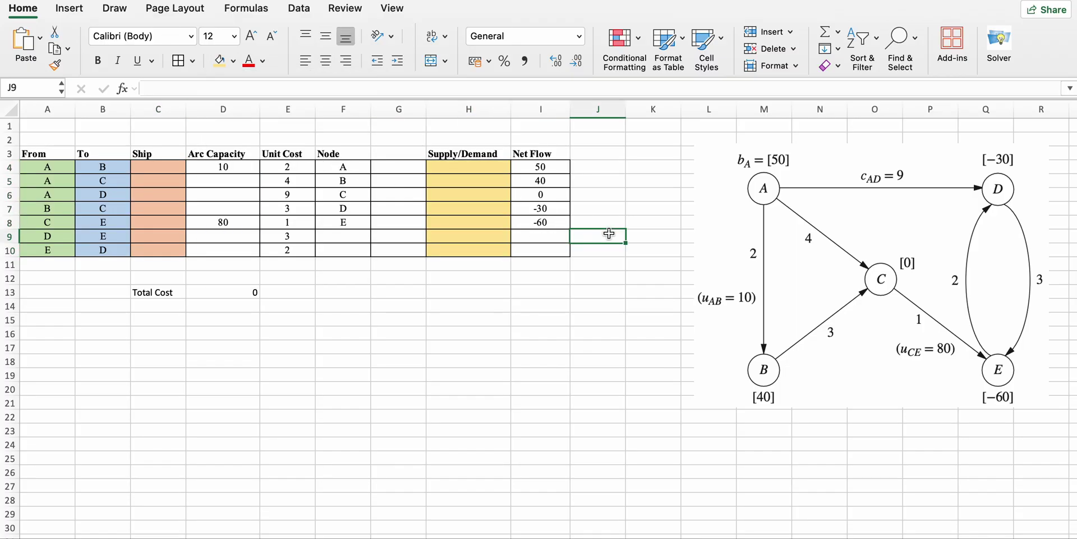
# - Shade the Total Cost result cell D13 light blue, replacing a trial grey fill
pyautogui.click(216, 292)
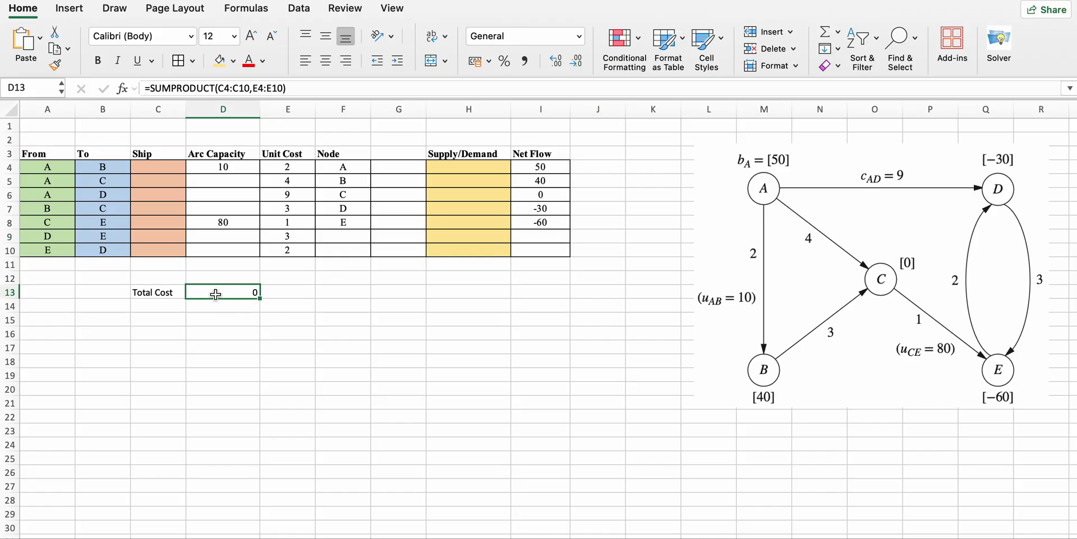
pyautogui.click(233, 60)
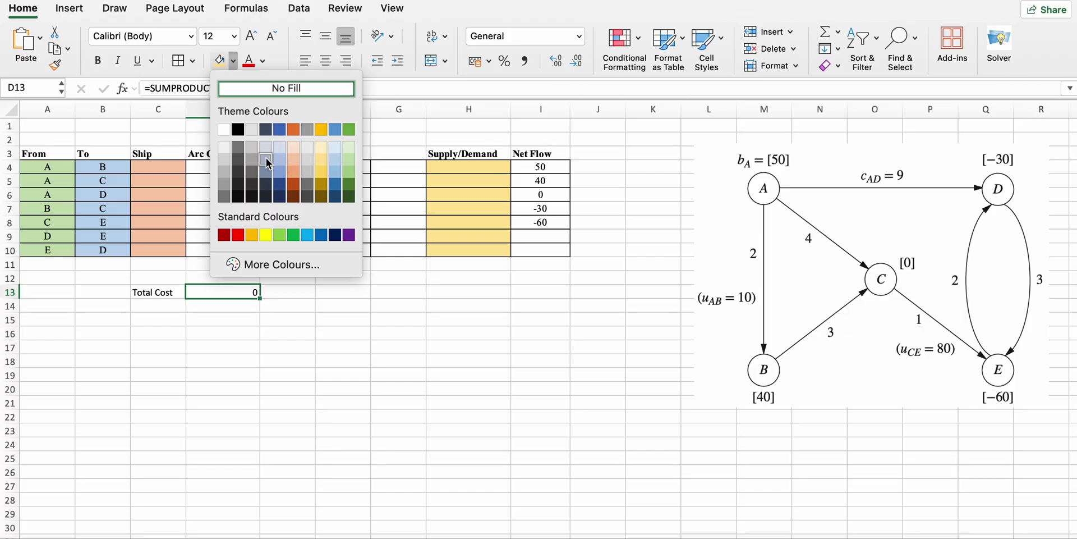
pyautogui.click(251, 160)
pyautogui.click(268, 293)
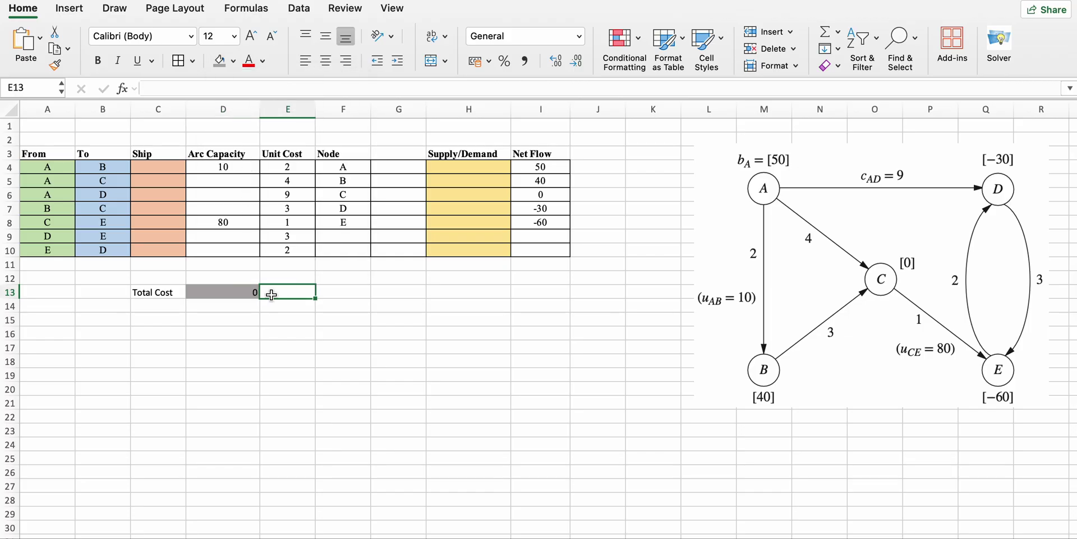
pyautogui.click(247, 291)
pyautogui.click(233, 62)
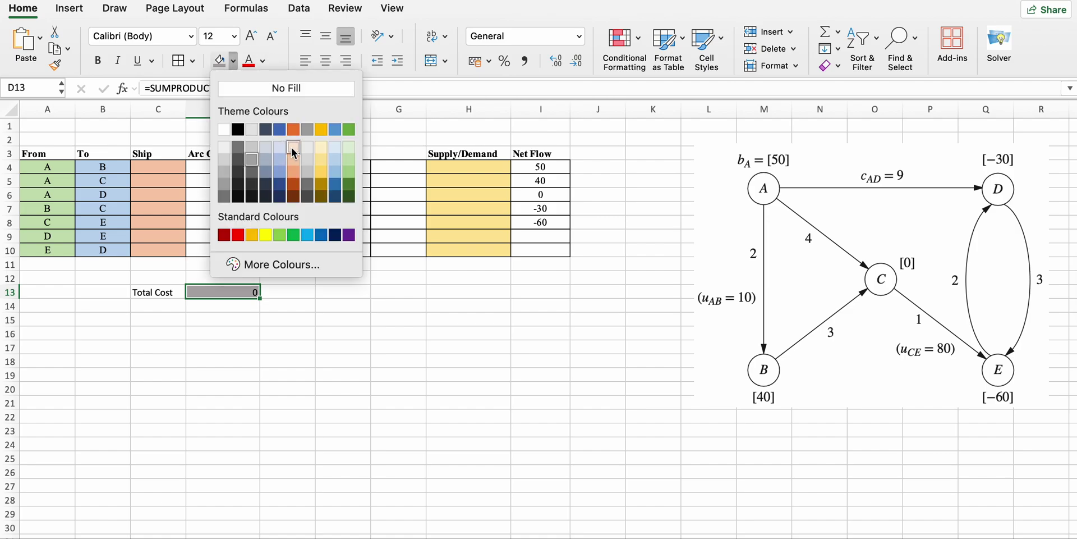
pyautogui.click(335, 149)
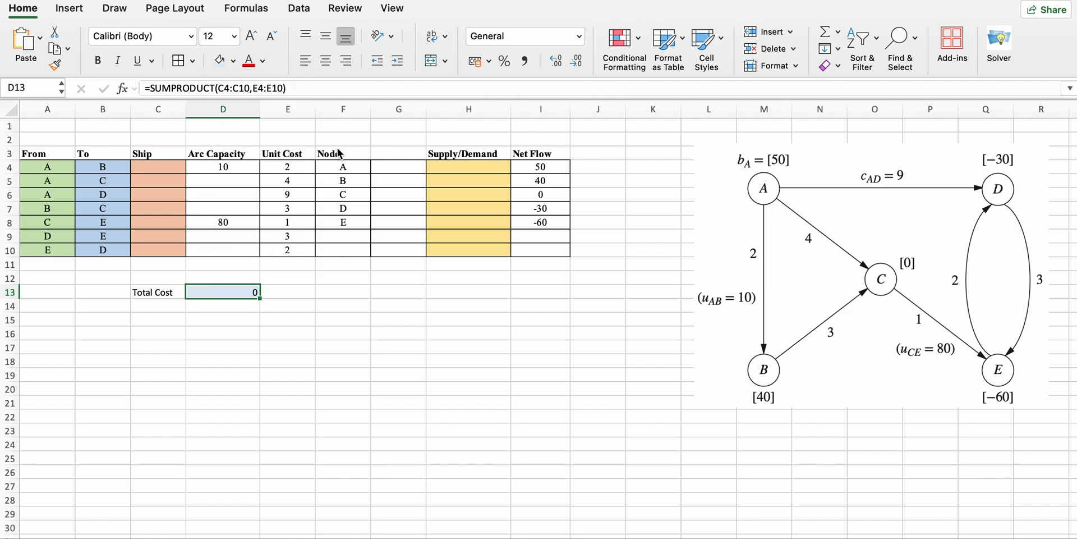
pyautogui.click(305, 331)
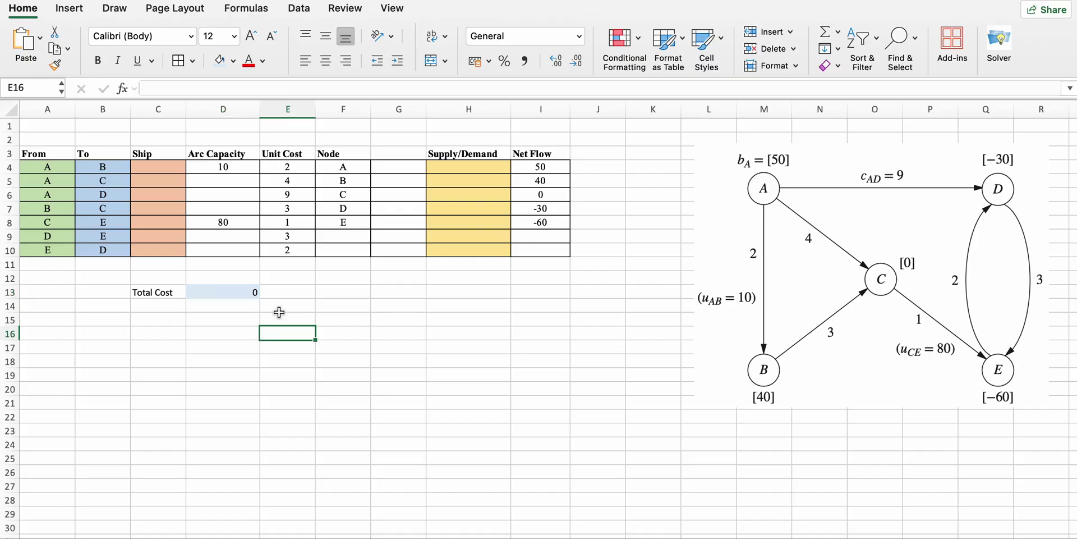
# - Center and middle-align the Total Cost label and value in C13:D13
pyautogui.moveTo(156, 292); pyautogui.dragTo(210, 292)
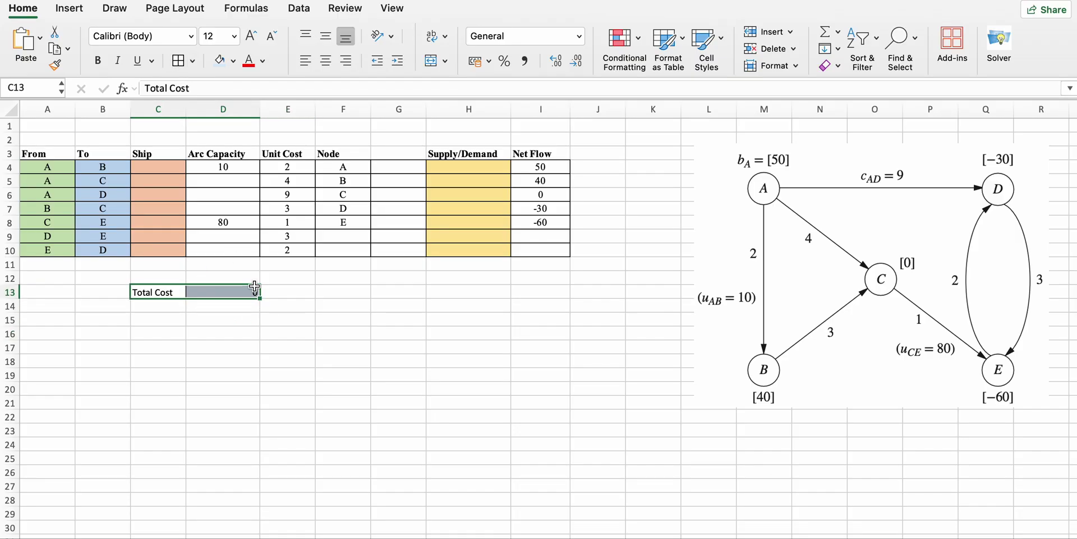
pyautogui.click(324, 65)
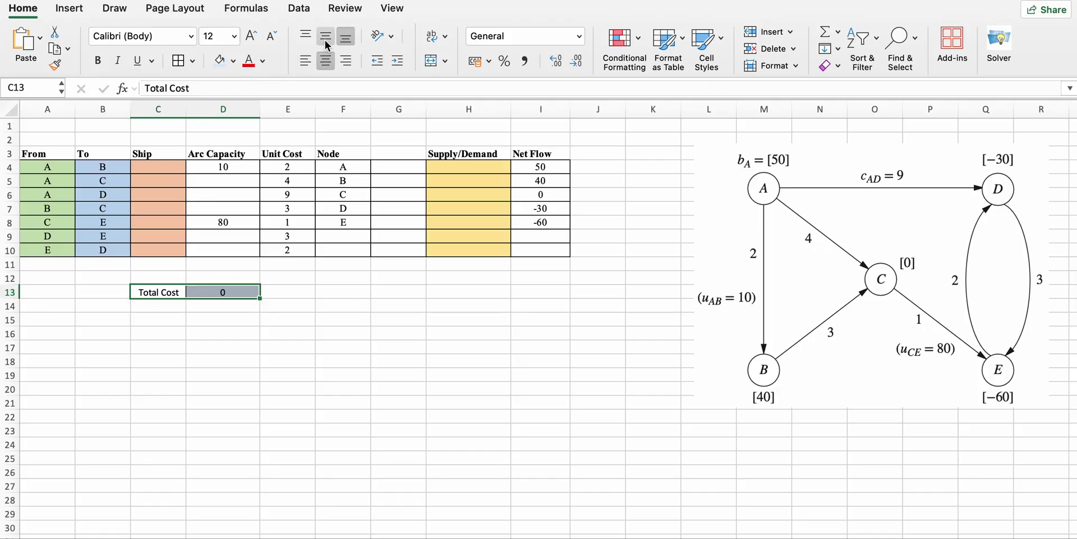
pyautogui.click(325, 39)
pyautogui.click(335, 293)
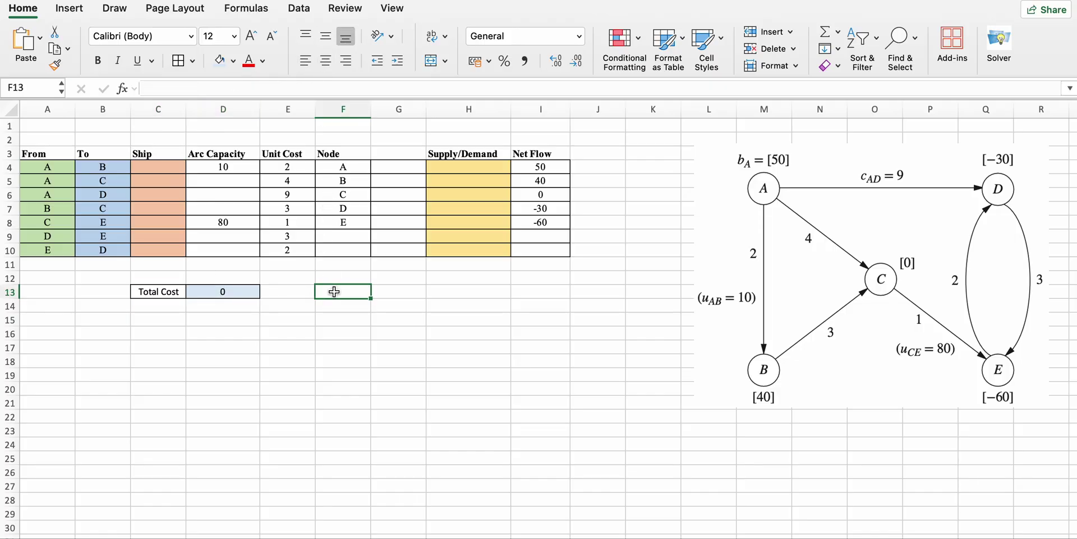
# - In H4, begin the formula =SUMIF(A4:A10,F4,C4:C10) for flow leaving node A
pyautogui.click(447, 166)
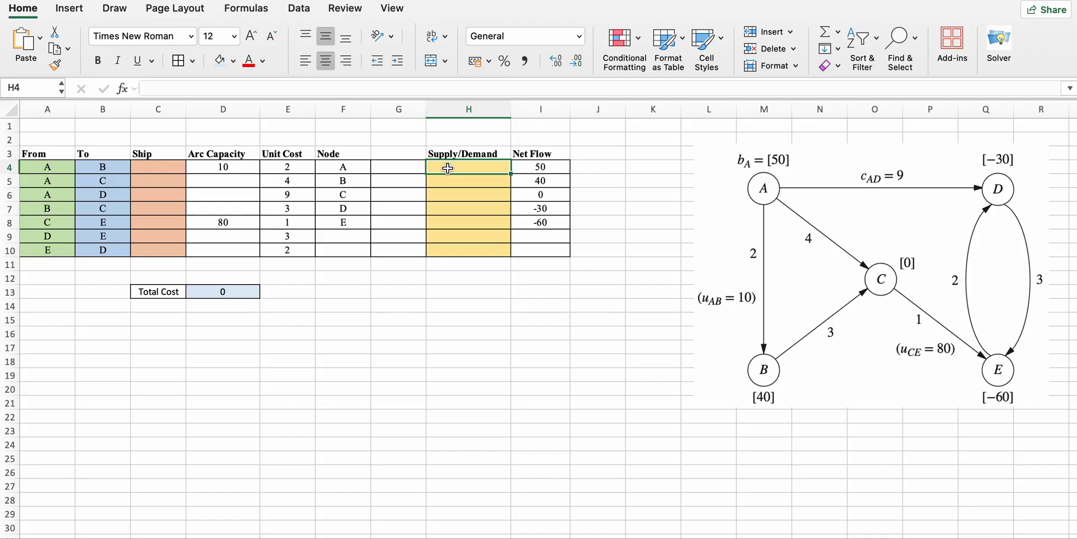
pyautogui.write('=')
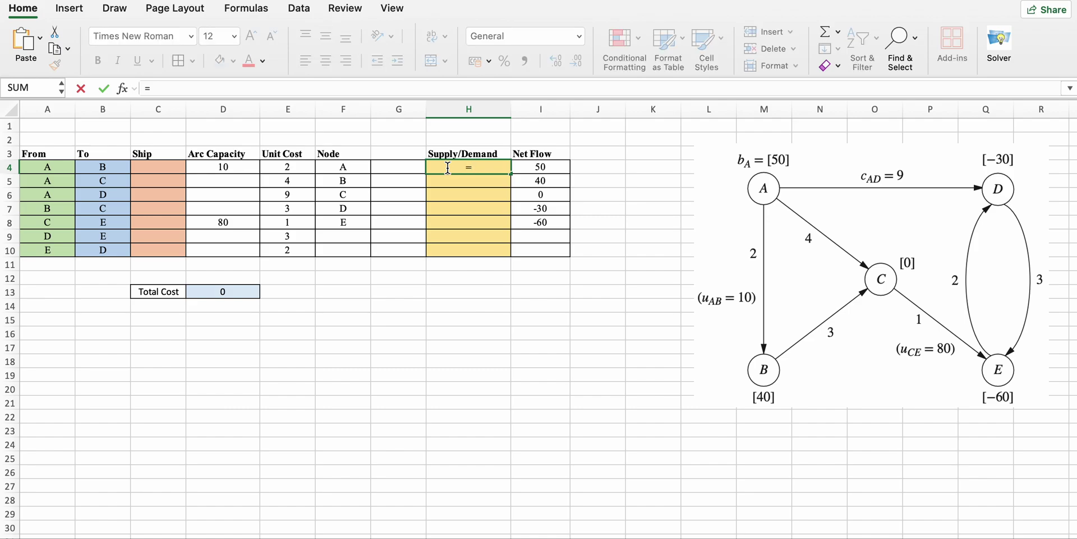
pyautogui.write('su')
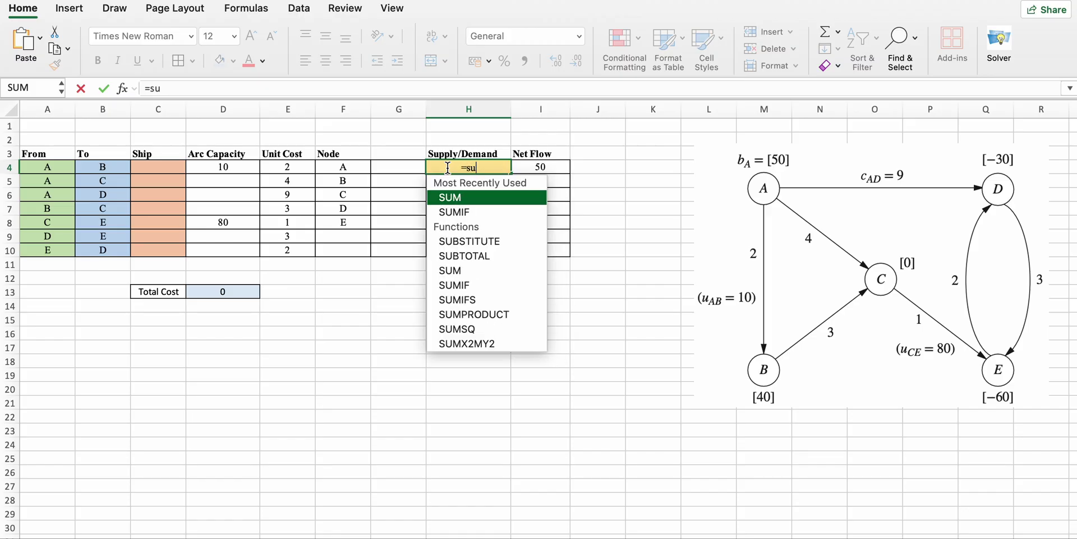
pyautogui.write('mif')
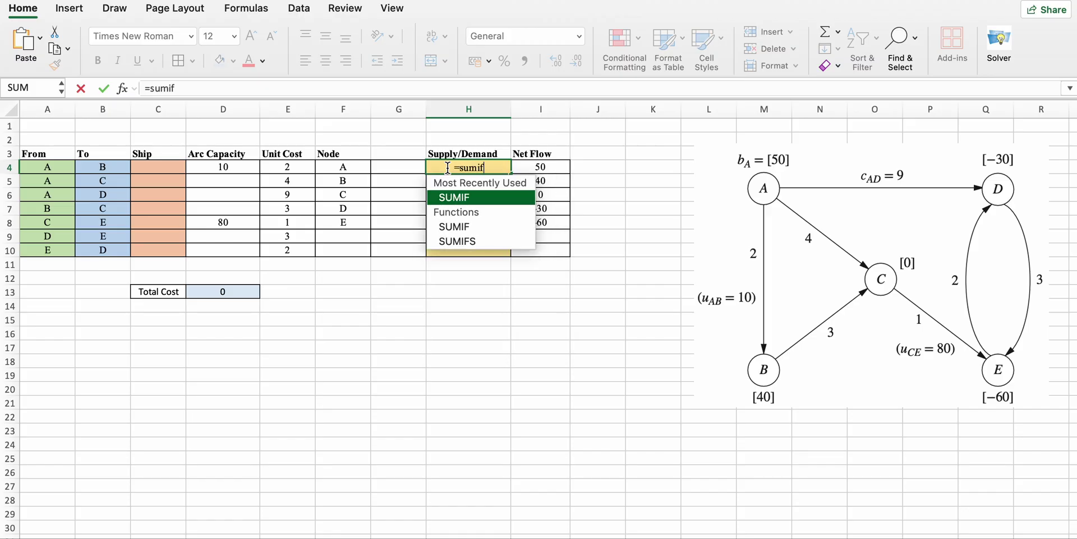
pyautogui.write('(')
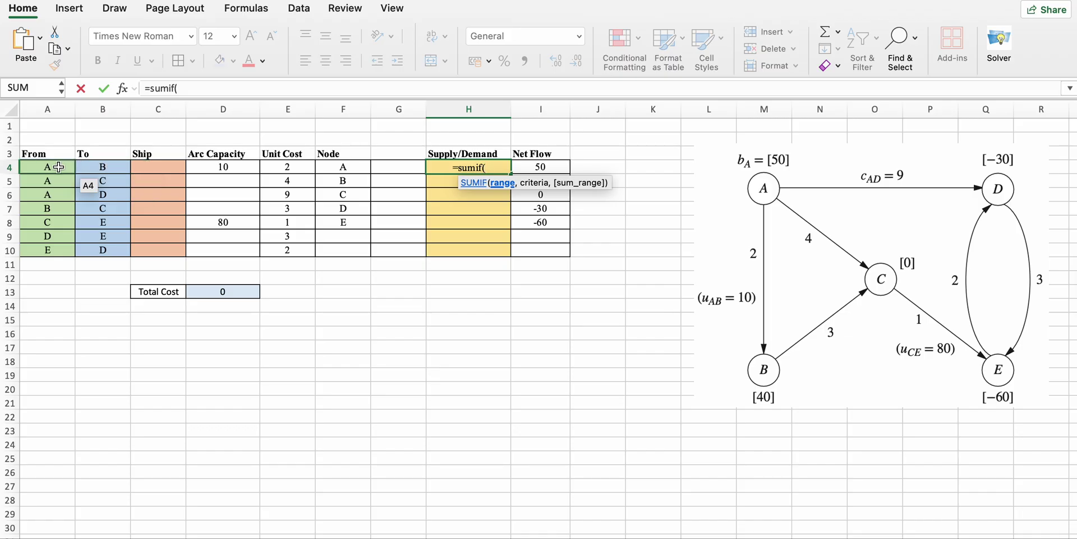
pyautogui.moveTo(59, 166); pyautogui.dragTo(59, 250)
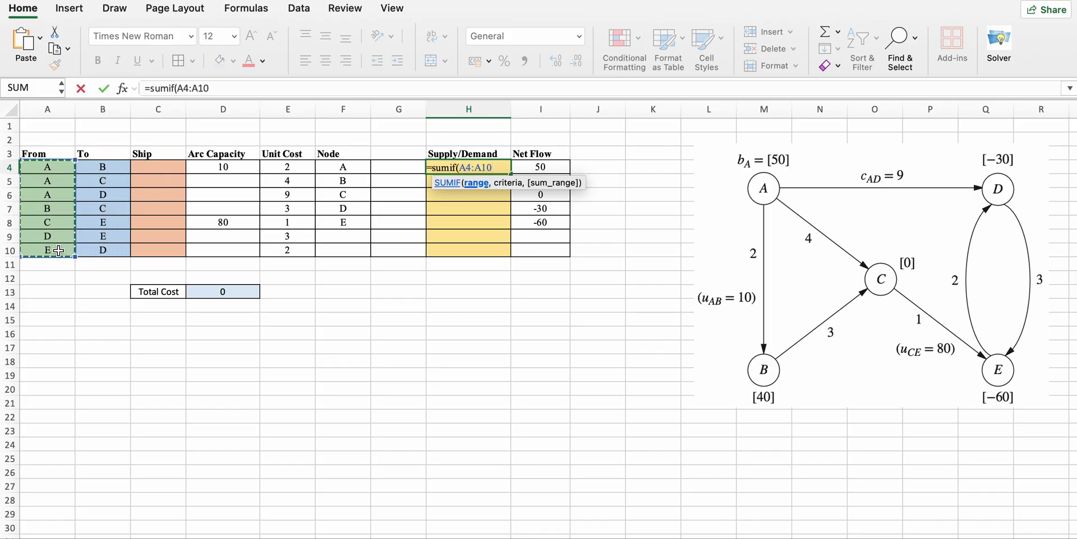
pyautogui.write(',')
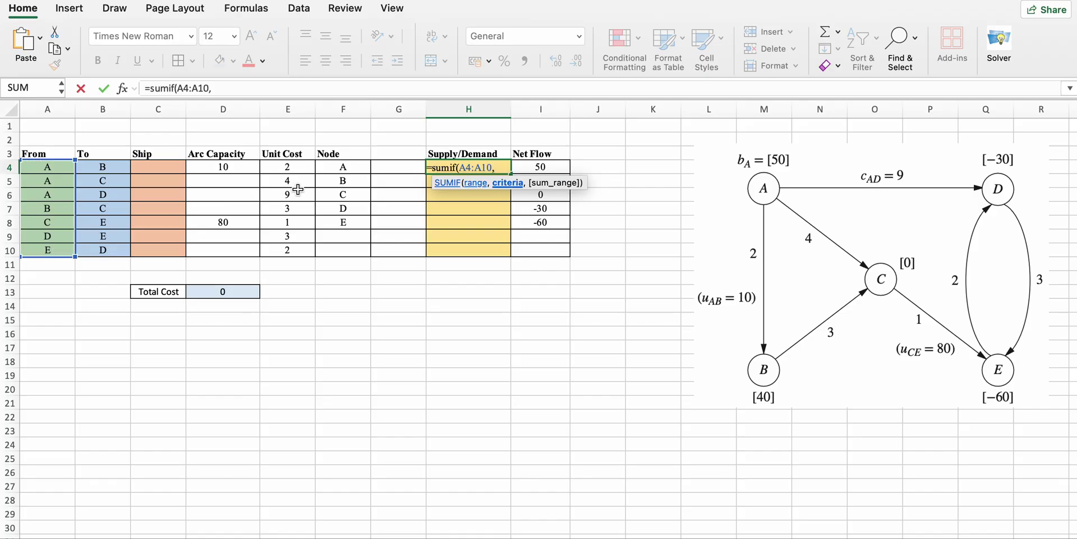
pyautogui.click(338, 168)
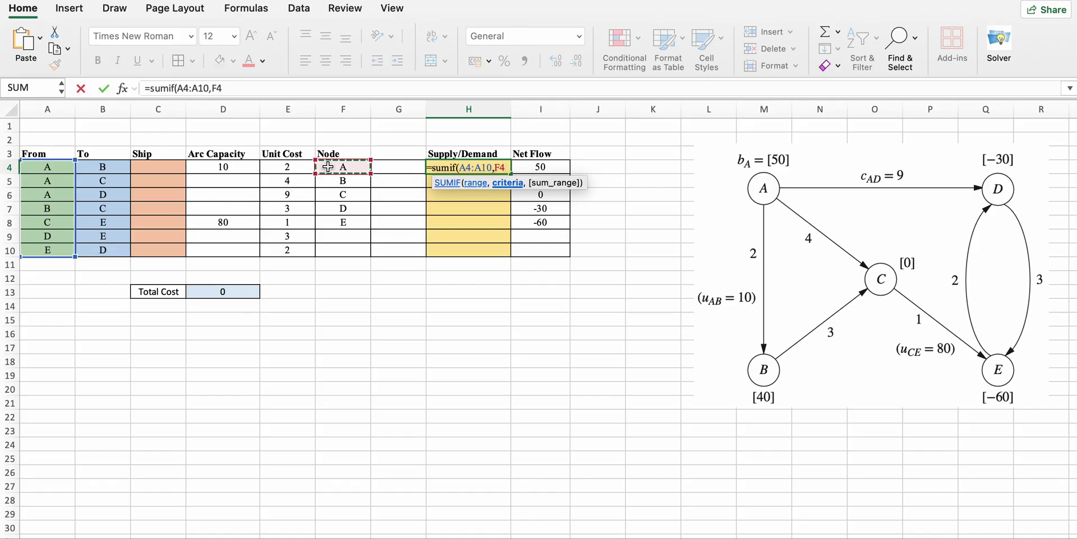
pyautogui.write(',')
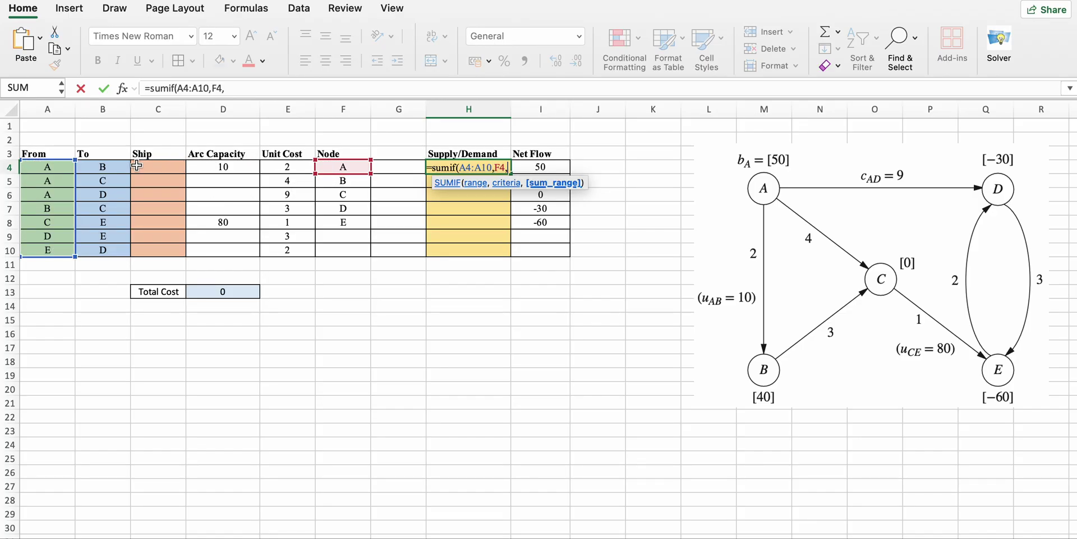
pyautogui.moveTo(151, 168); pyautogui.dragTo(158, 251)
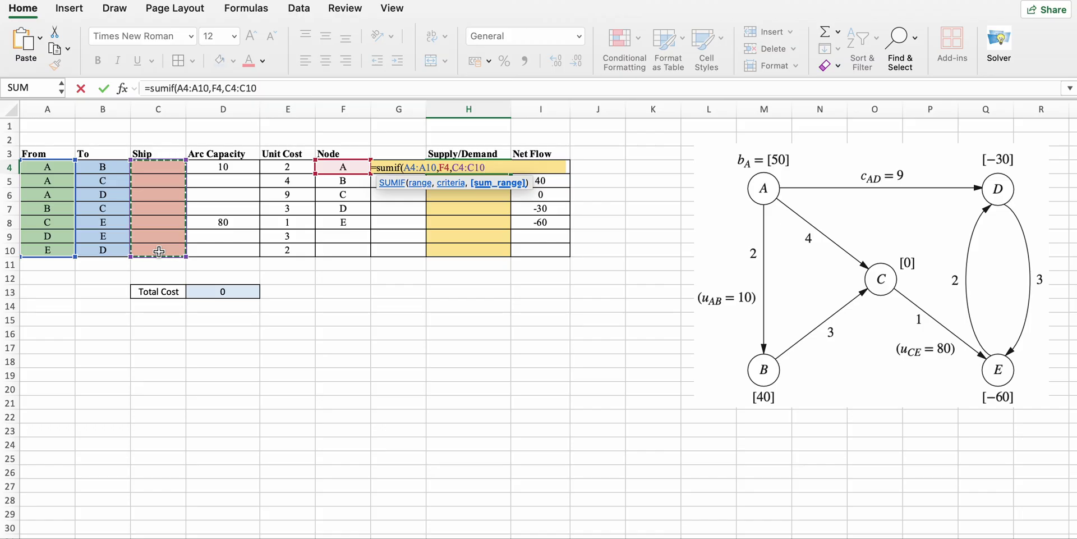
# - Subtract SUMIF(B4:B10,F4,C4:C10) for flow entering node A
pyautogui.write(')')
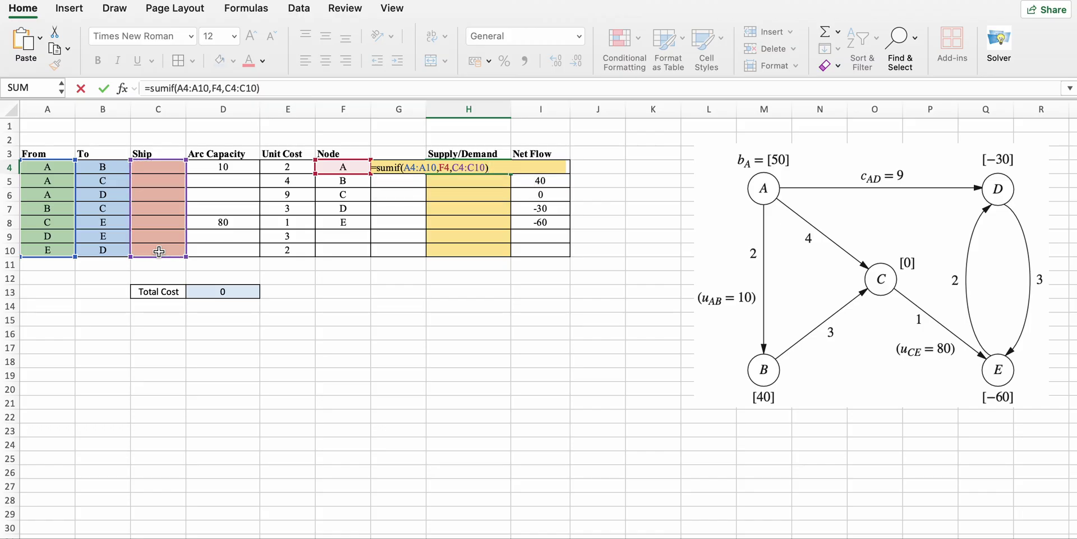
pyautogui.write('-su')
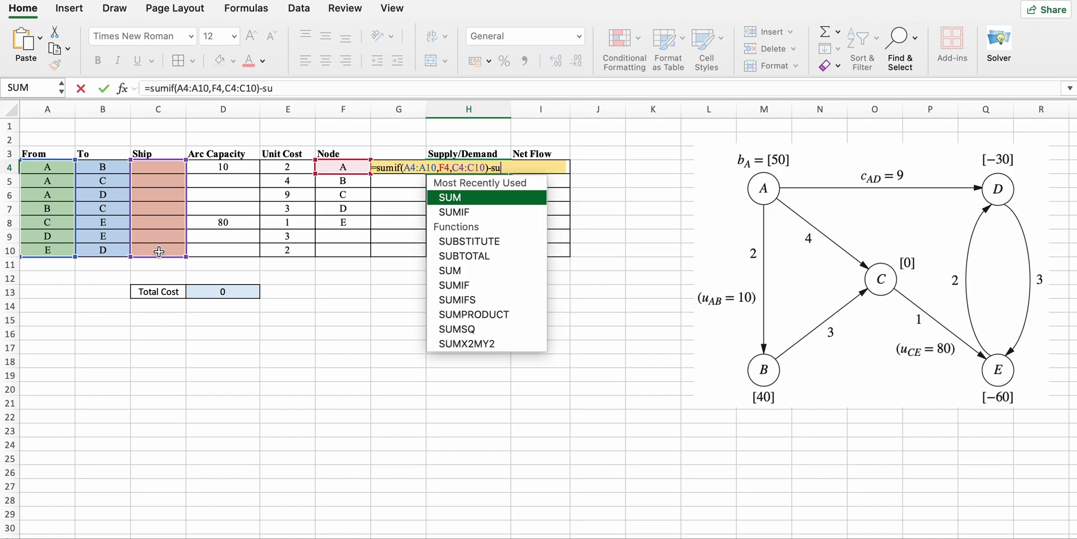
pyautogui.write('mif')
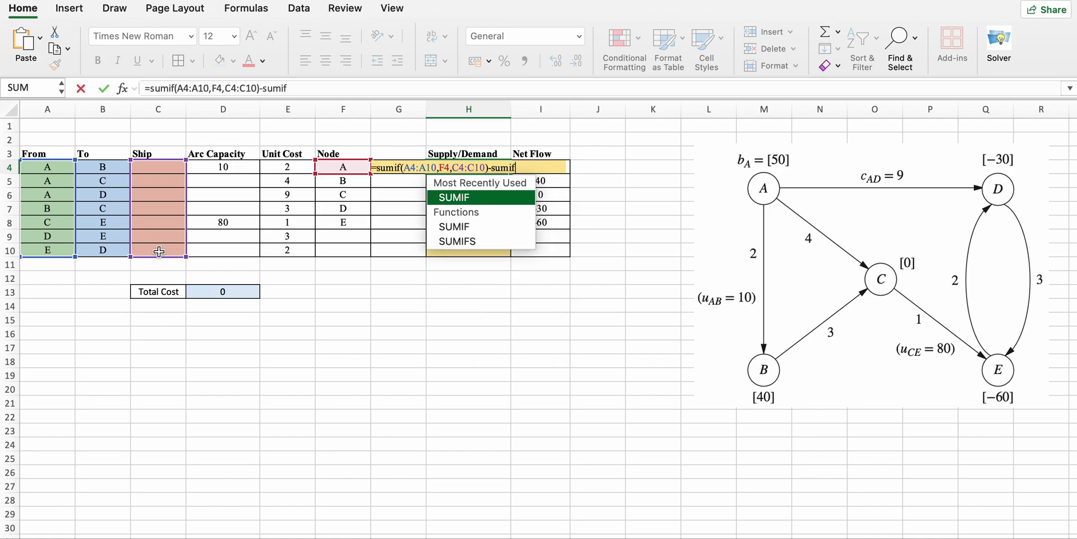
pyautogui.write('(')
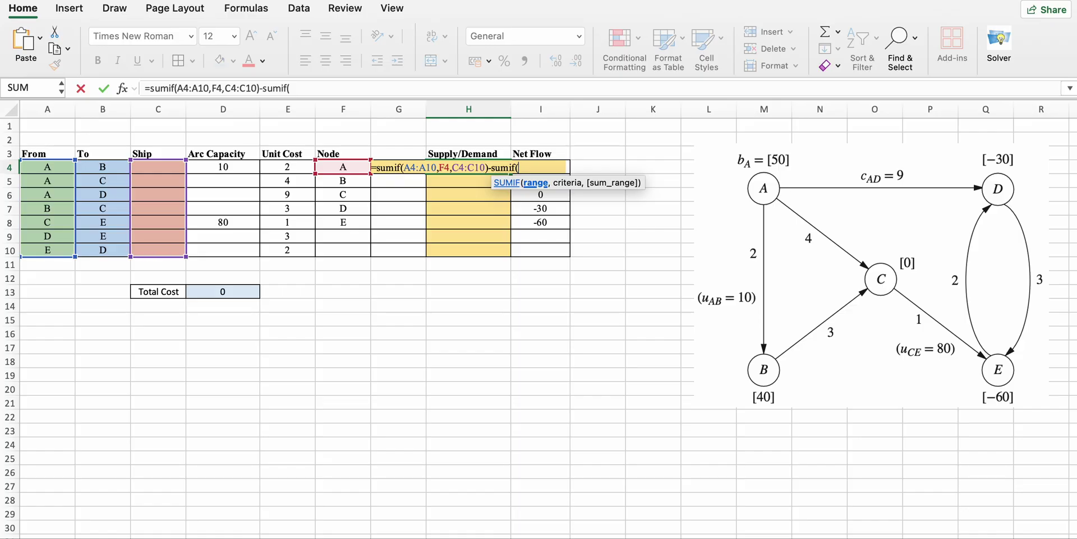
pyautogui.moveTo(102, 166); pyautogui.dragTo(106, 254)
pyautogui.write(',')
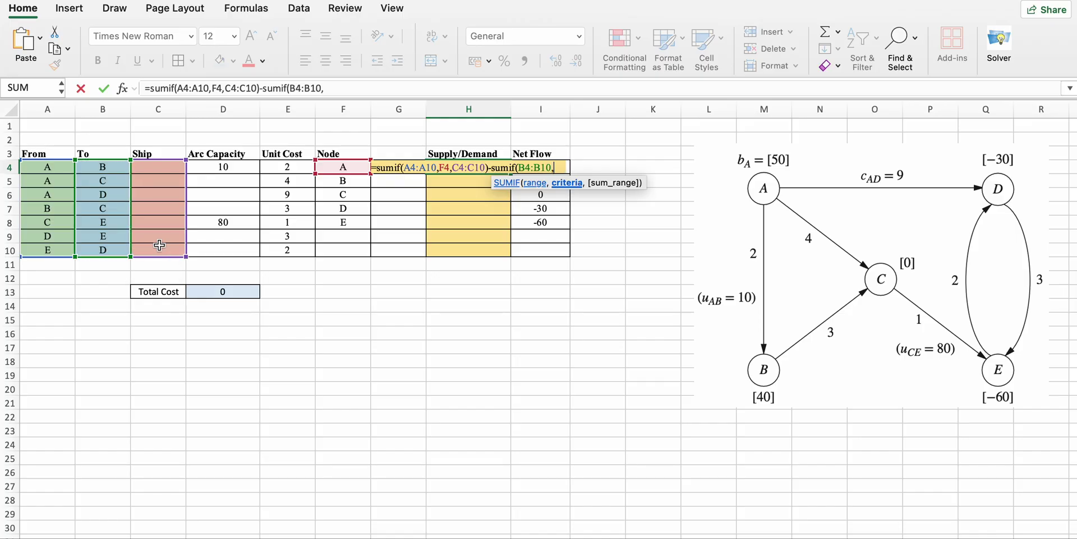
pyautogui.click(349, 167)
pyautogui.write(',')
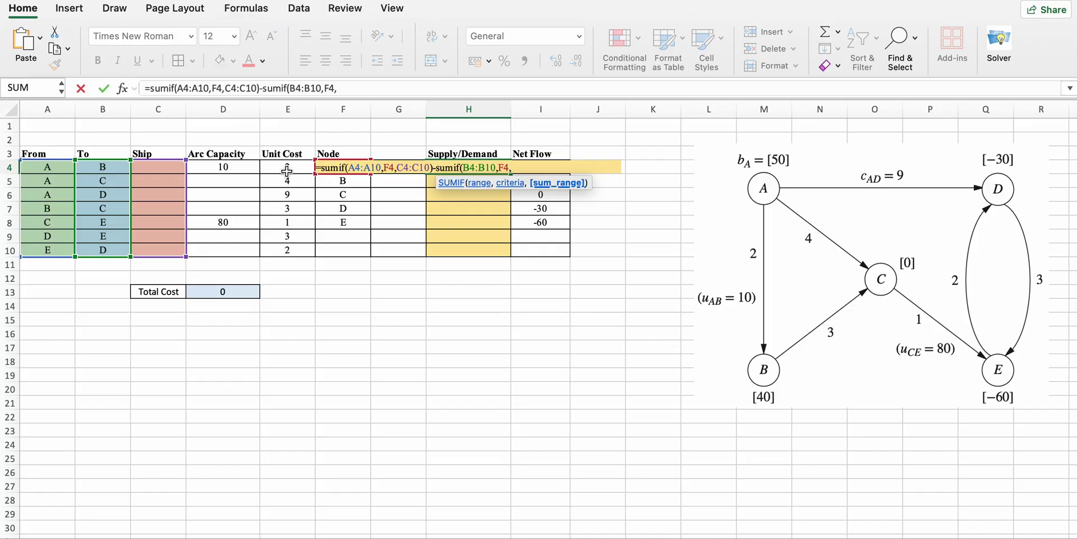
pyautogui.moveTo(159, 167); pyautogui.dragTo(171, 249)
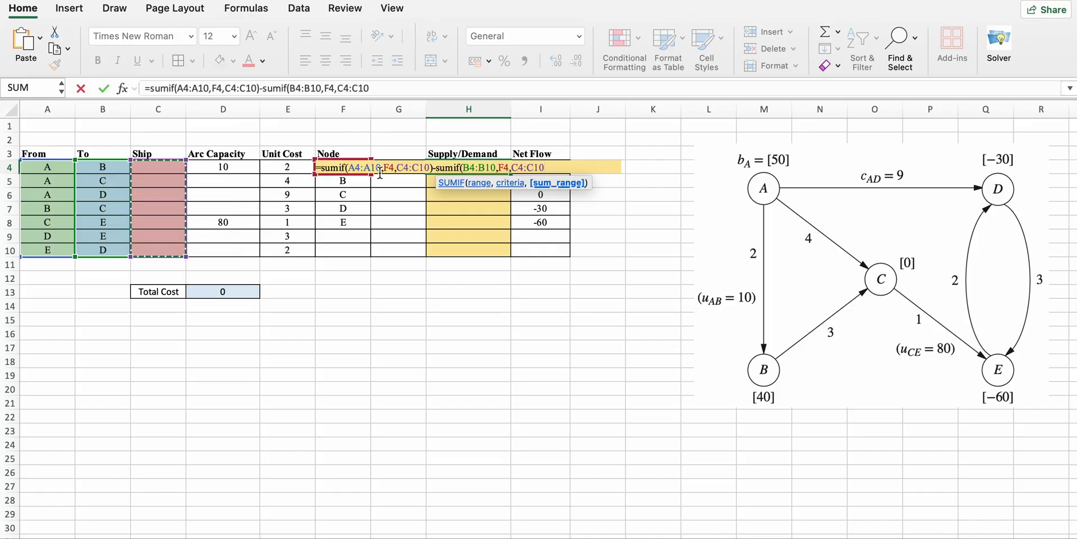
pyautogui.write(')')
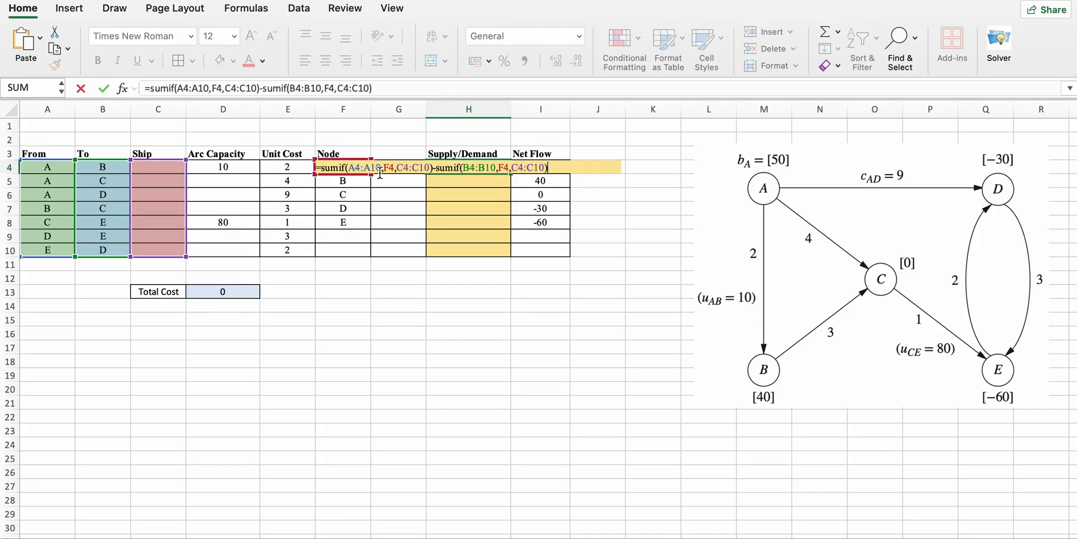
pyautogui.click(179, 88)
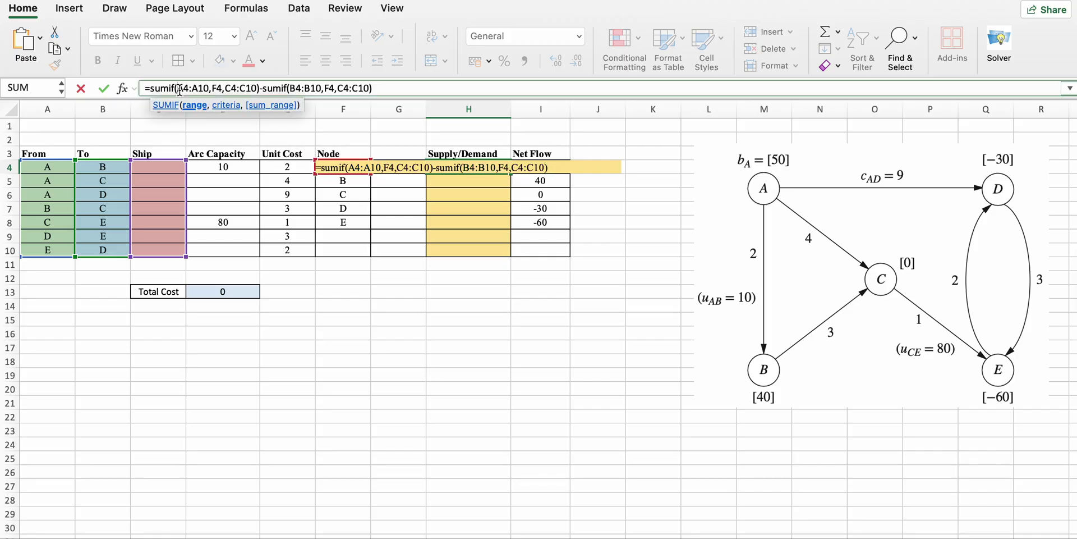
# - Make the range references in H4's net-flow SUMIF formula absolute and commit it
pyautogui.write('$A')
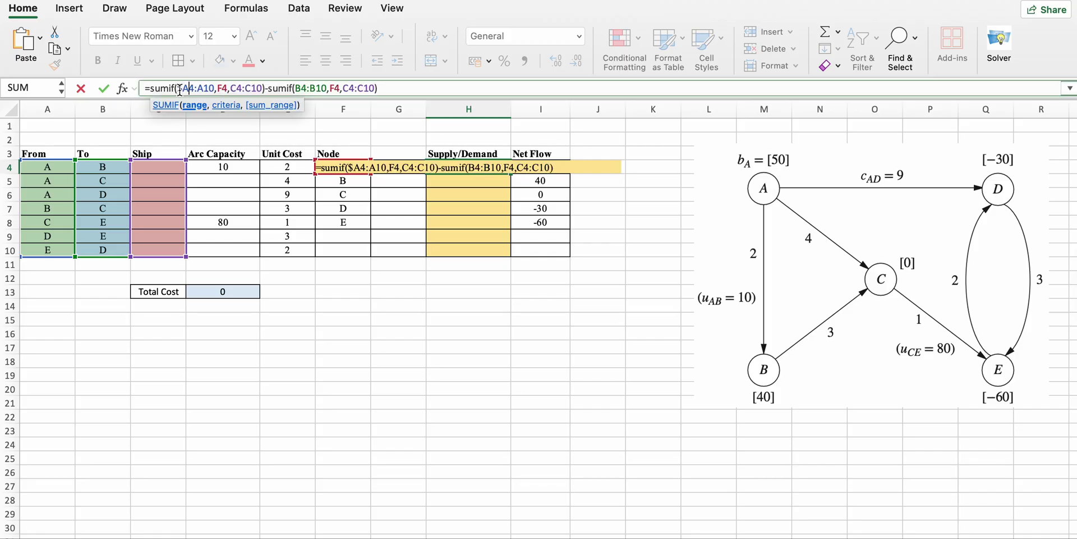
pyautogui.write('$4:$')
pyautogui.press('Right')
pyautogui.write('$')
pyautogui.press('Right')
pyautogui.press('Right')
pyautogui.press('Right')
pyautogui.press('Right')
pyautogui.press('Right')
pyautogui.press('Right')
pyautogui.write('$')
pyautogui.press('Right')
pyautogui.write('$')
pyautogui.press('Right')
pyautogui.press('Right')
pyautogui.write('$')
pyautogui.press('Right')
pyautogui.write('$')
pyautogui.press('Right')
pyautogui.press('Right')
pyautogui.press('Right')
pyautogui.press('Right')
pyautogui.press('Right')
pyautogui.press('Right')
pyautogui.press('Right')
pyautogui.press('Right')
pyautogui.press('Right')
pyautogui.press('Right')
pyautogui.write('$')
pyautogui.press('Right')
pyautogui.write('$')
pyautogui.press('Right')
pyautogui.press('Right')
pyautogui.write('$')
pyautogui.press('Right')
pyautogui.write('$')
pyautogui.press('Right')
pyautogui.press('Right')
pyautogui.press('Right')
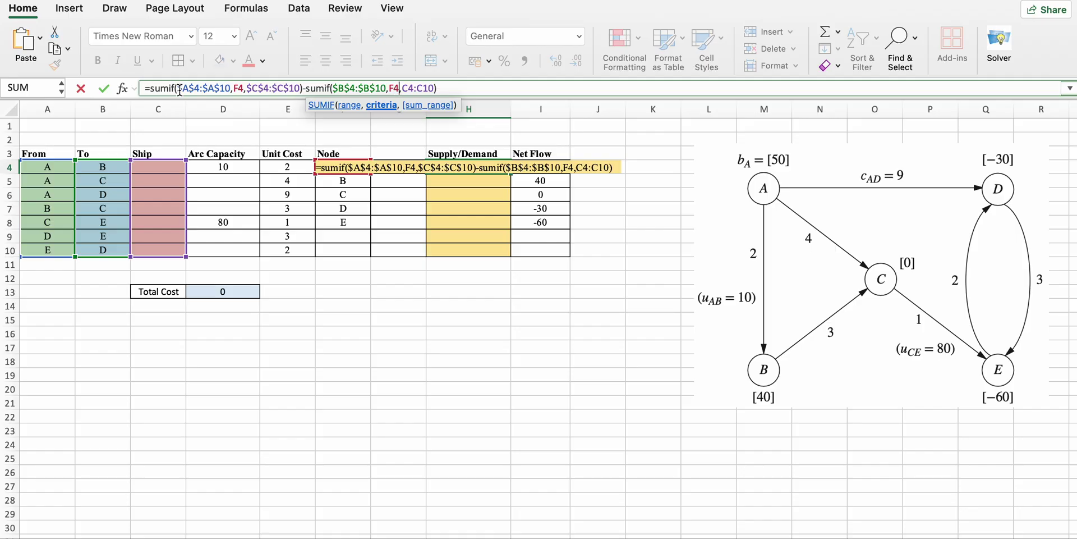
pyautogui.write(',$C$')
pyautogui.press('Right')
pyautogui.press('Right')
pyautogui.write('$A$')
pyautogui.press('Return')
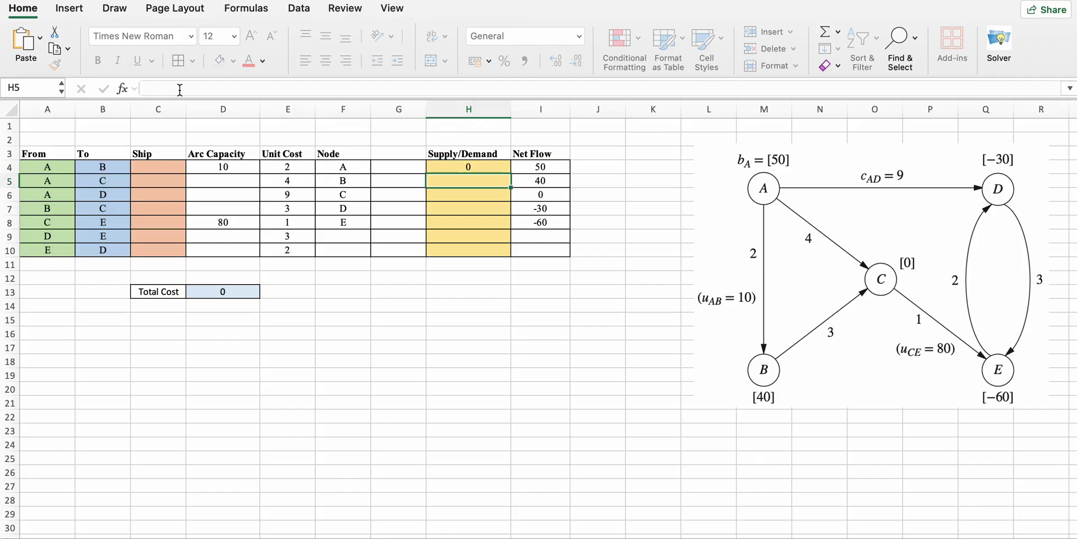
# - Fill the H4 formula down to H10, then clear the surplus formulas in H9:H10
pyautogui.click(469, 168)
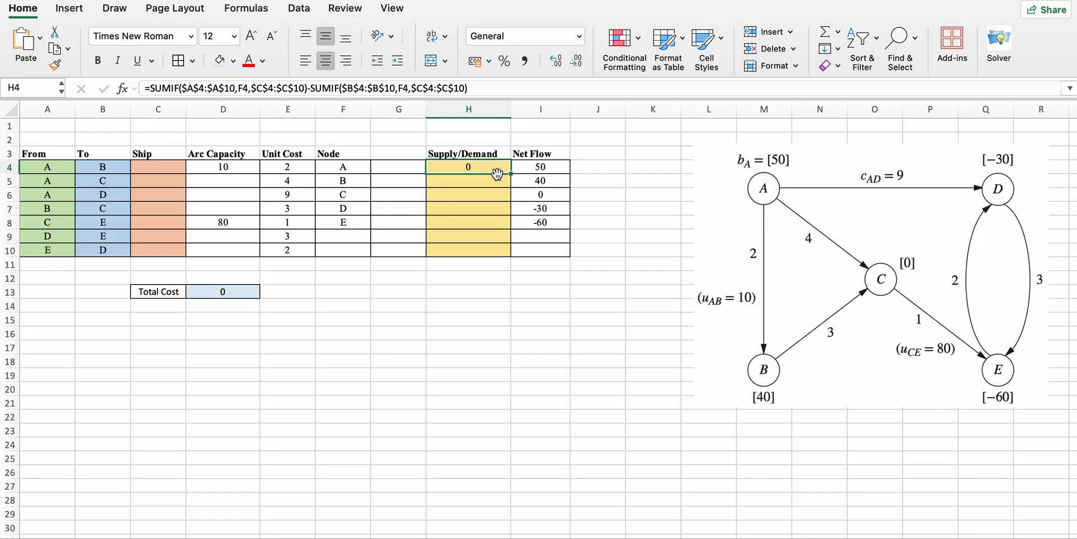
pyautogui.moveTo(510, 180); pyautogui.dragTo(503, 255)
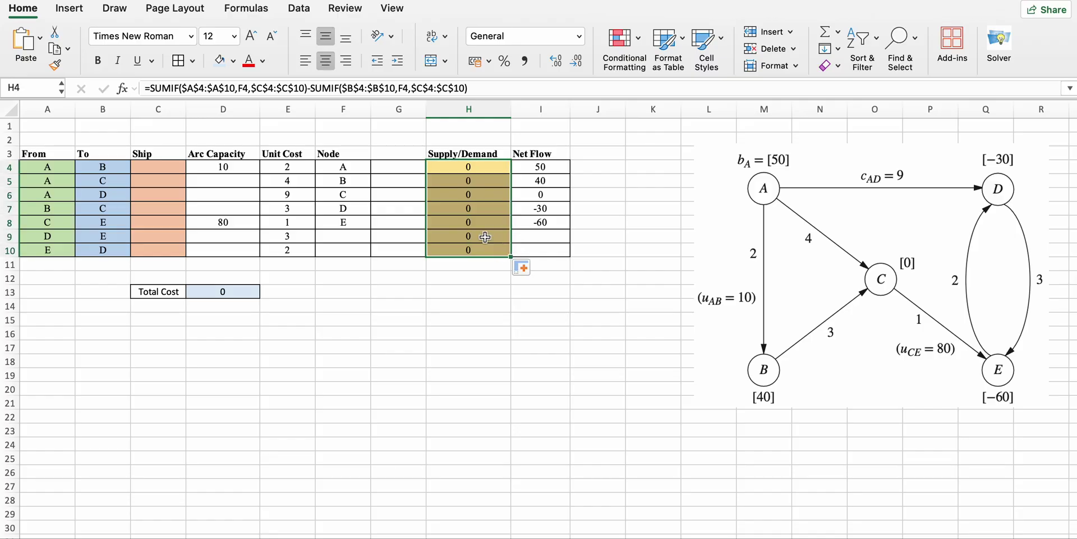
pyautogui.click(485, 237)
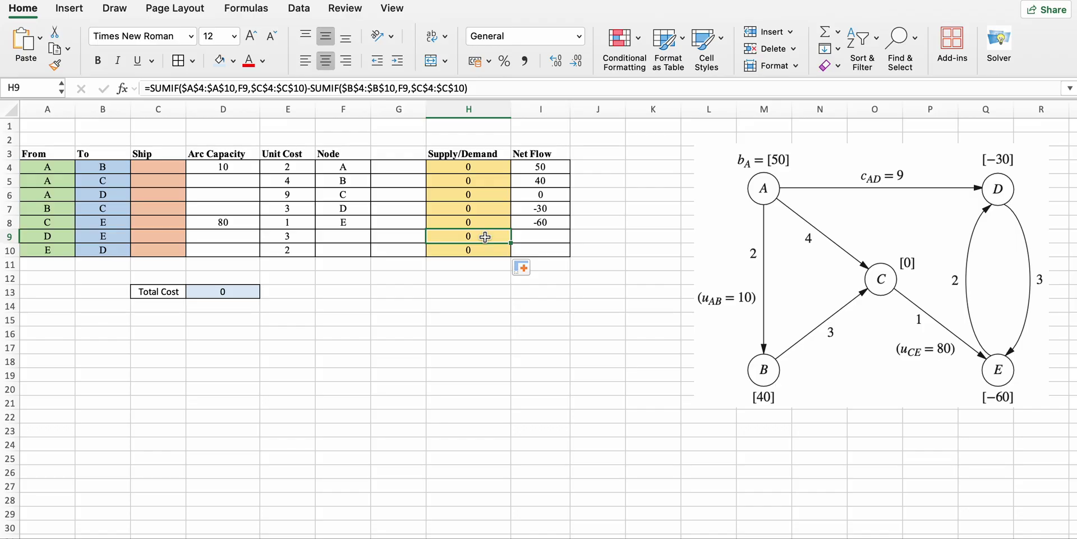
pyautogui.moveTo(485, 237); pyautogui.dragTo(484, 250)
pyautogui.press('Delete')
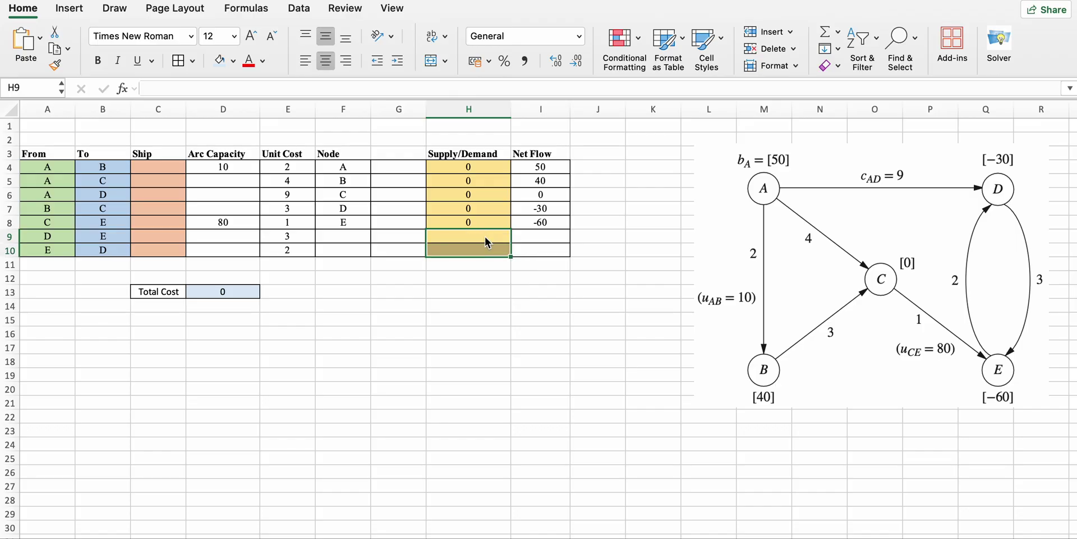
pyautogui.click(565, 267)
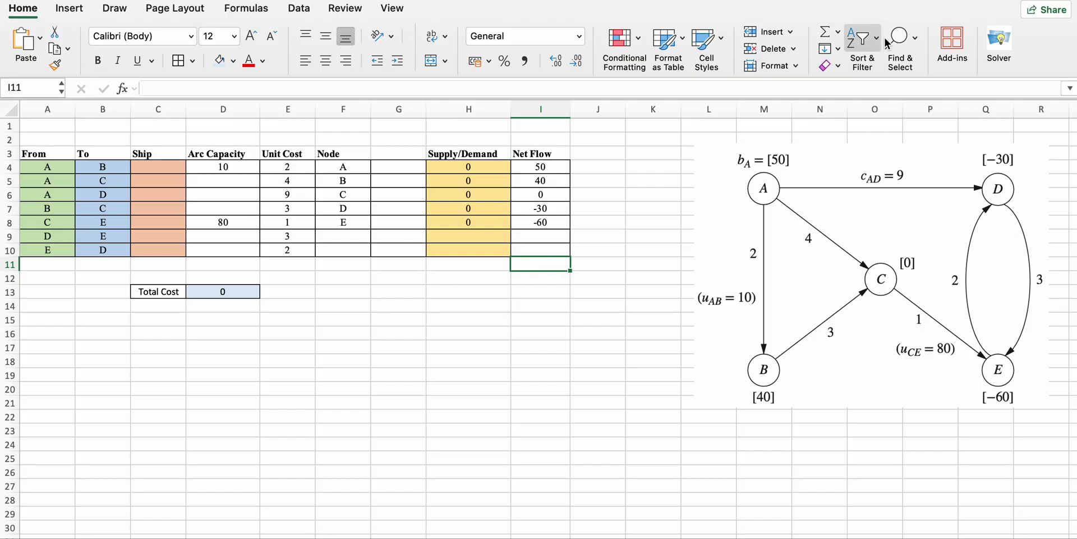
# - In Solver, set the objective to minimize Total Cost in $D$13
pyautogui.click(1000, 40)
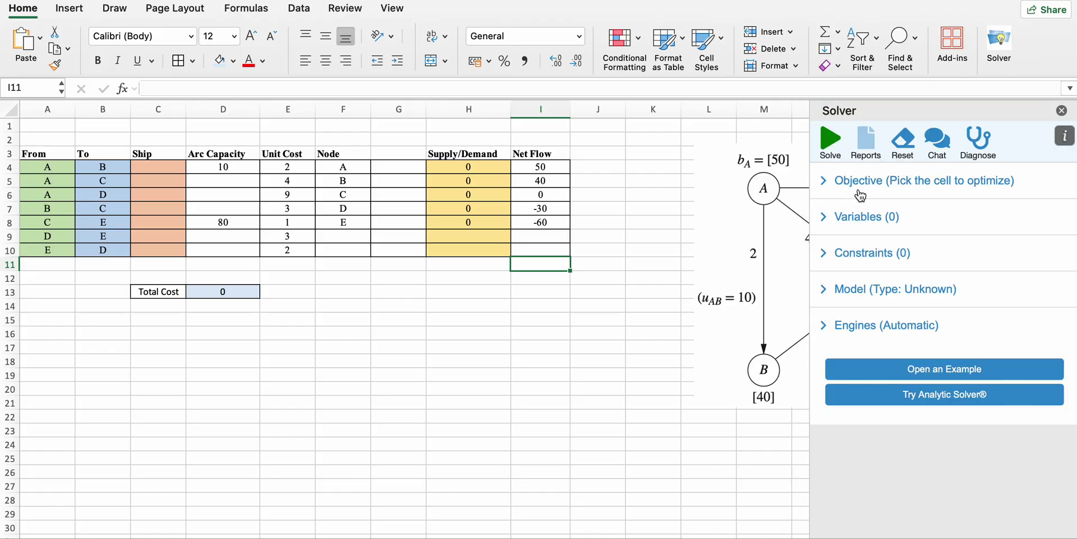
pyautogui.click(859, 186)
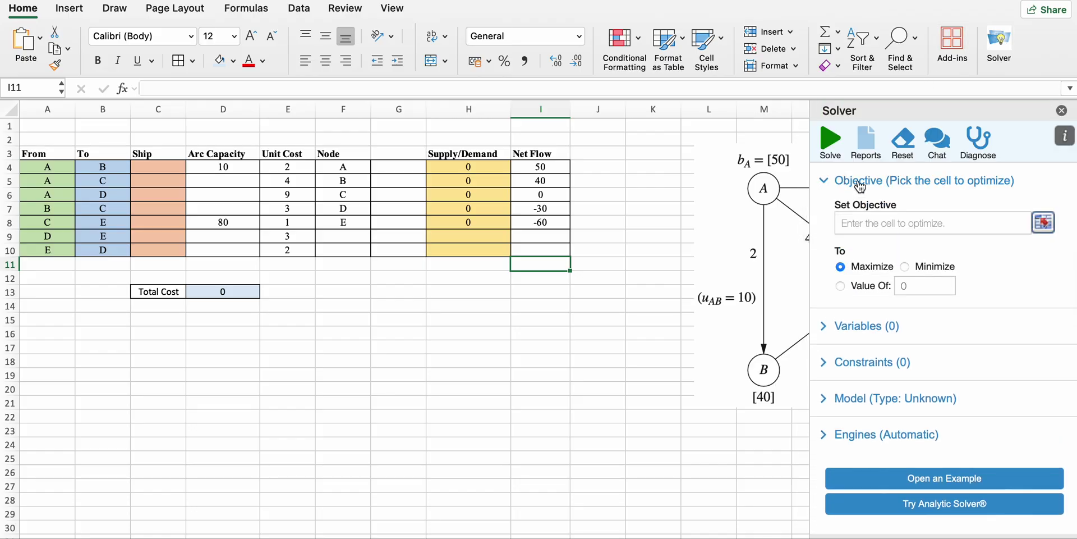
pyautogui.click(986, 223)
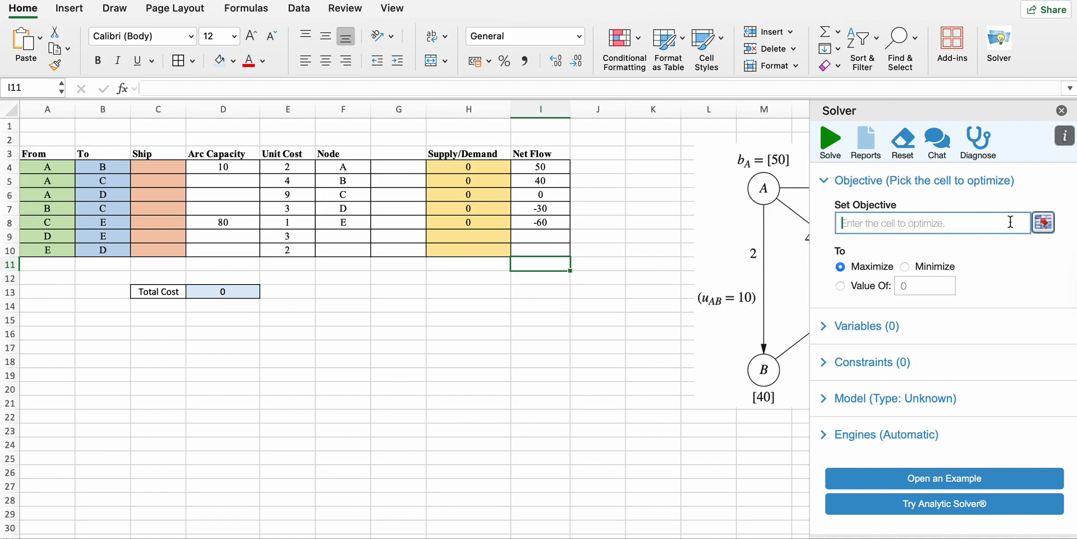
pyautogui.click(1048, 227)
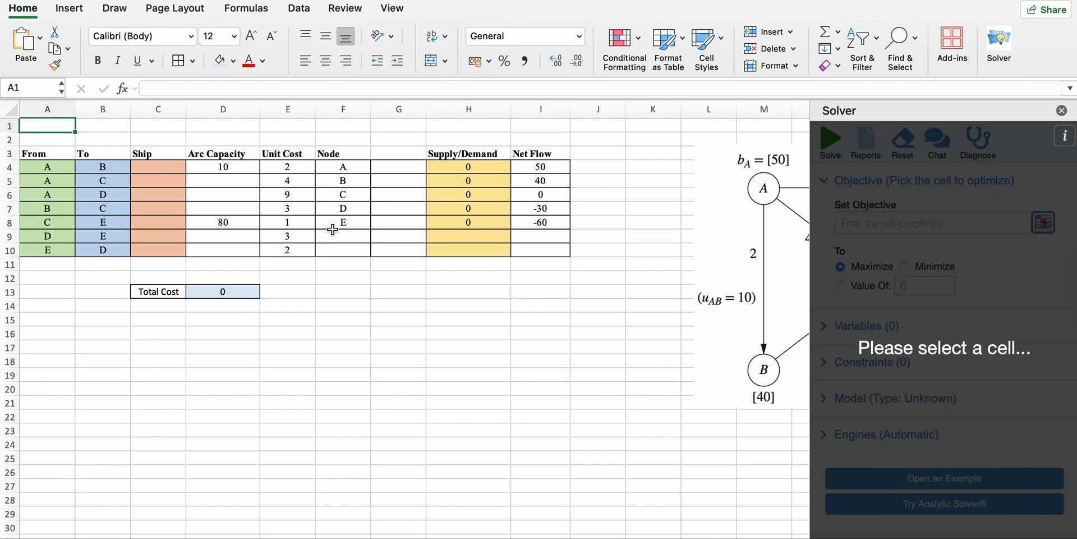
pyautogui.click(217, 288)
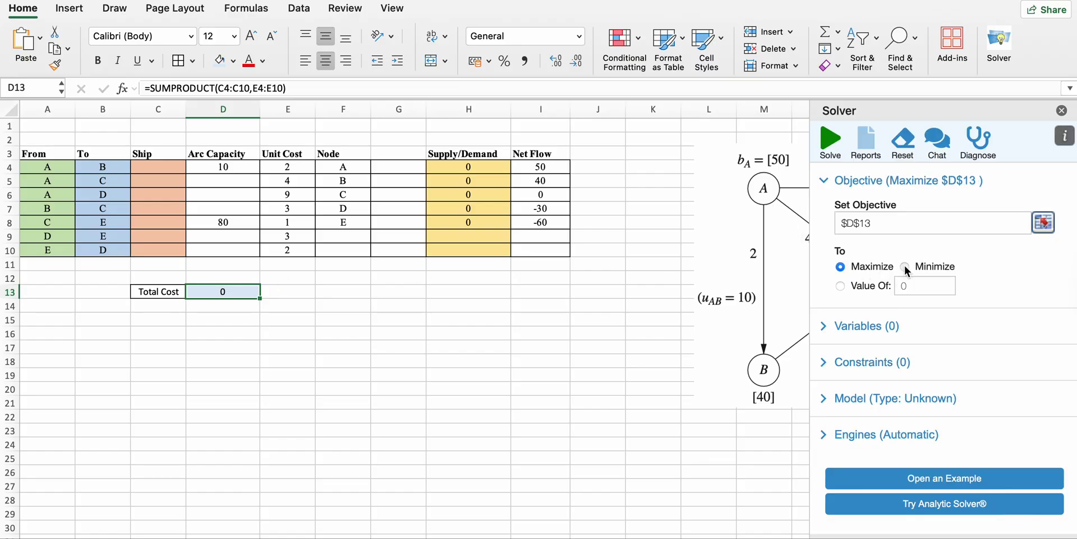
pyautogui.click(904, 266)
# - Make the Ship cells $C$4:$C$10 the nonnegative decision variables
pyautogui.click(845, 330)
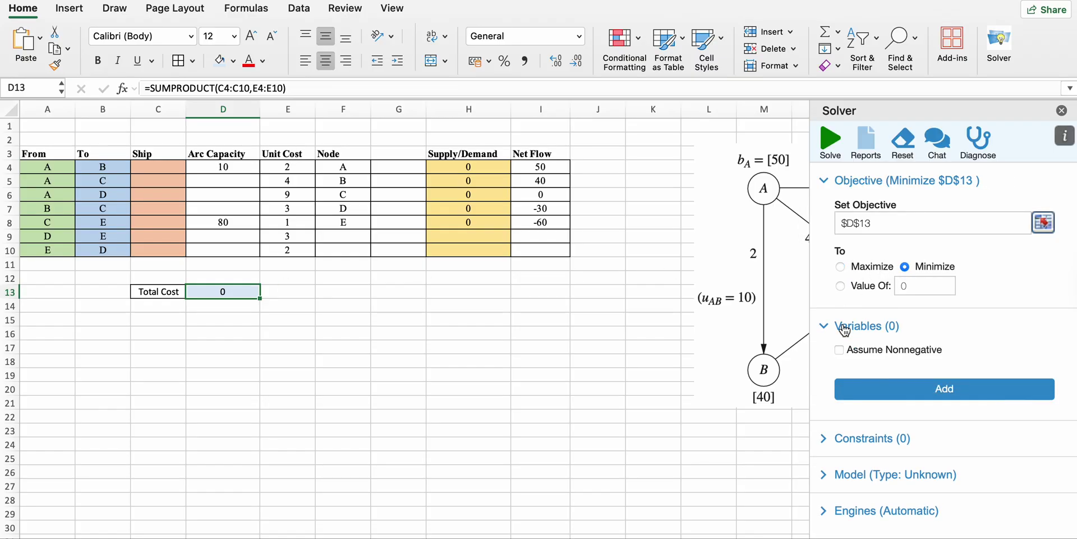
pyautogui.click(840, 350)
pyautogui.click(882, 389)
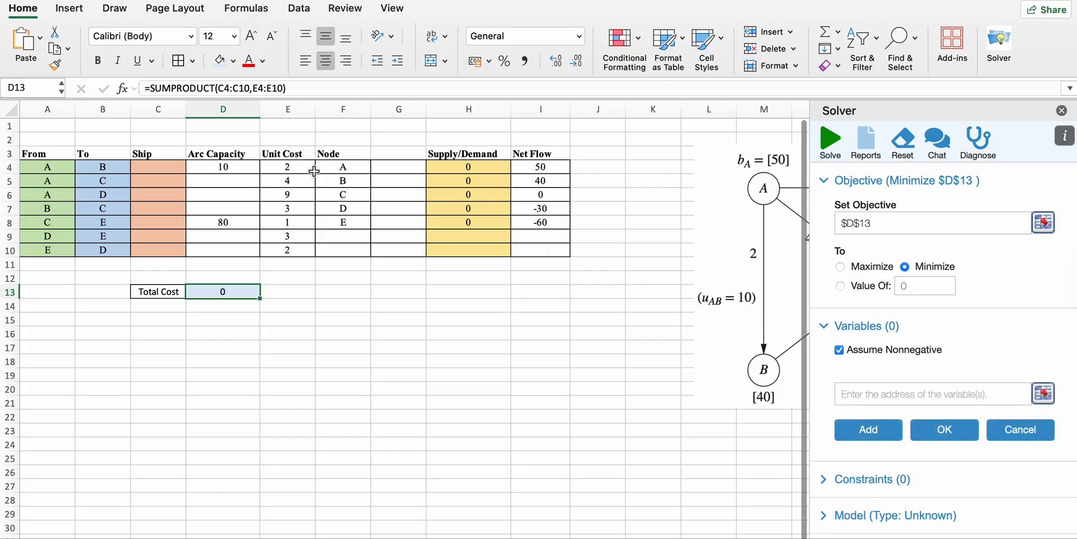
pyautogui.click(1041, 396)
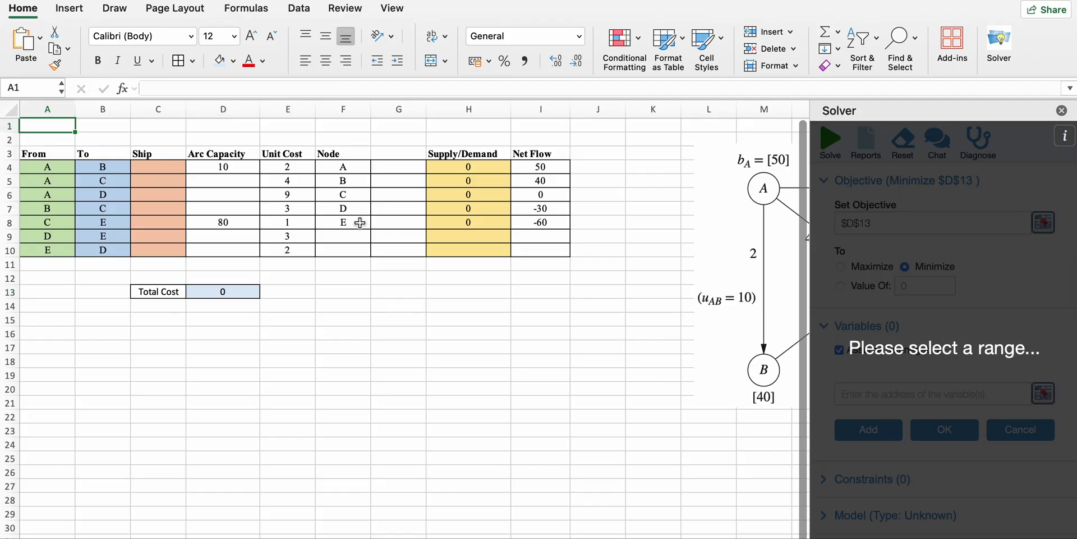
pyautogui.moveTo(161, 166); pyautogui.dragTo(165, 251)
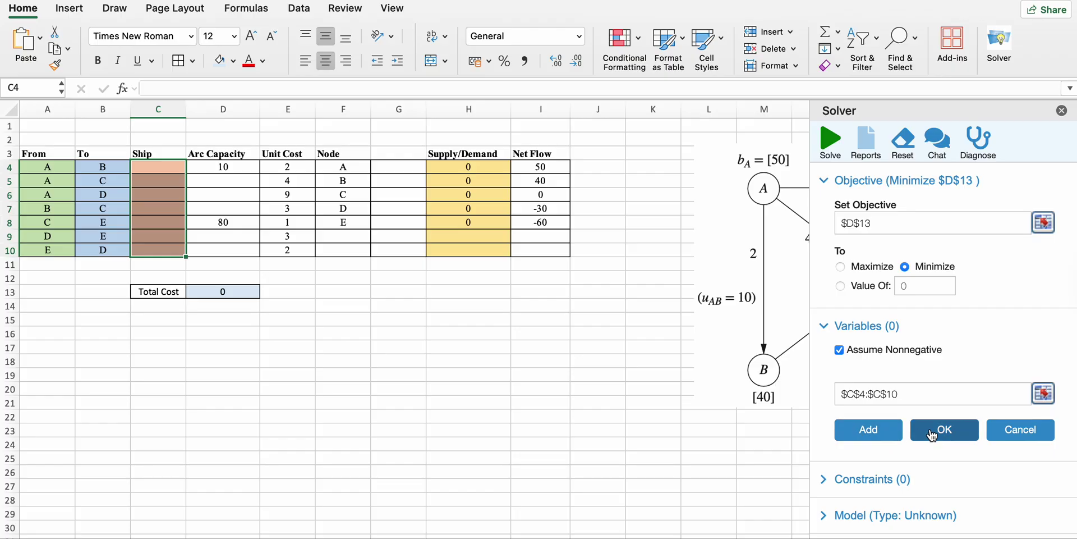
pyautogui.click(923, 430)
# - Add the capacity constraint $C$4 <= $D$4 in Solver
pyautogui.click(886, 453)
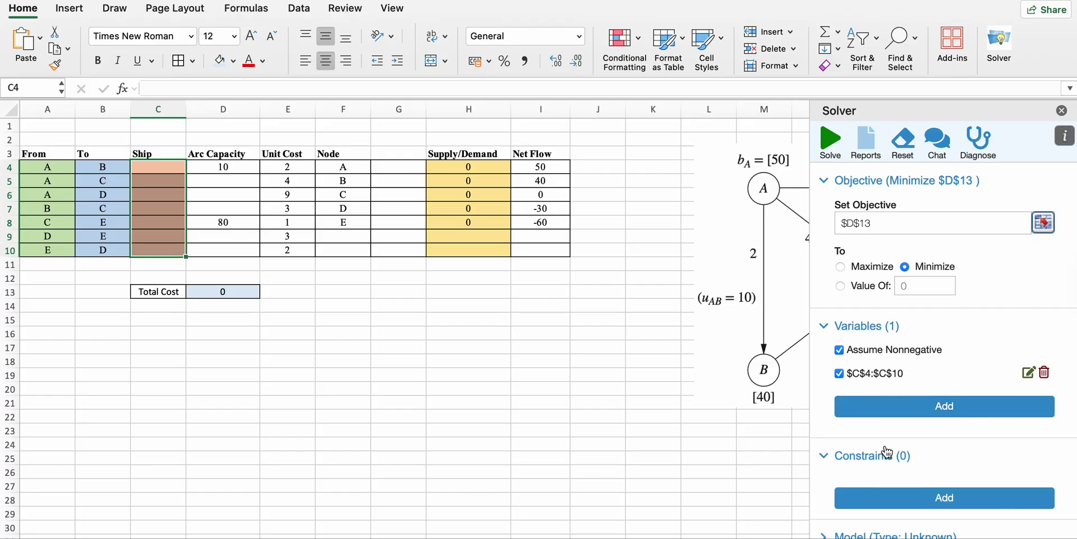
pyautogui.scroll(-5, 897, 403)
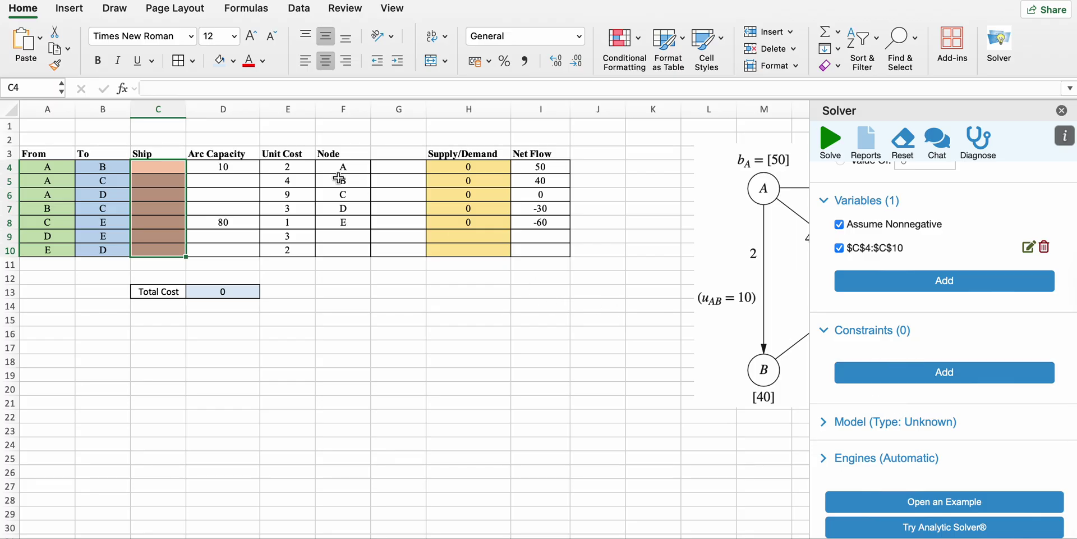
pyautogui.click(154, 166)
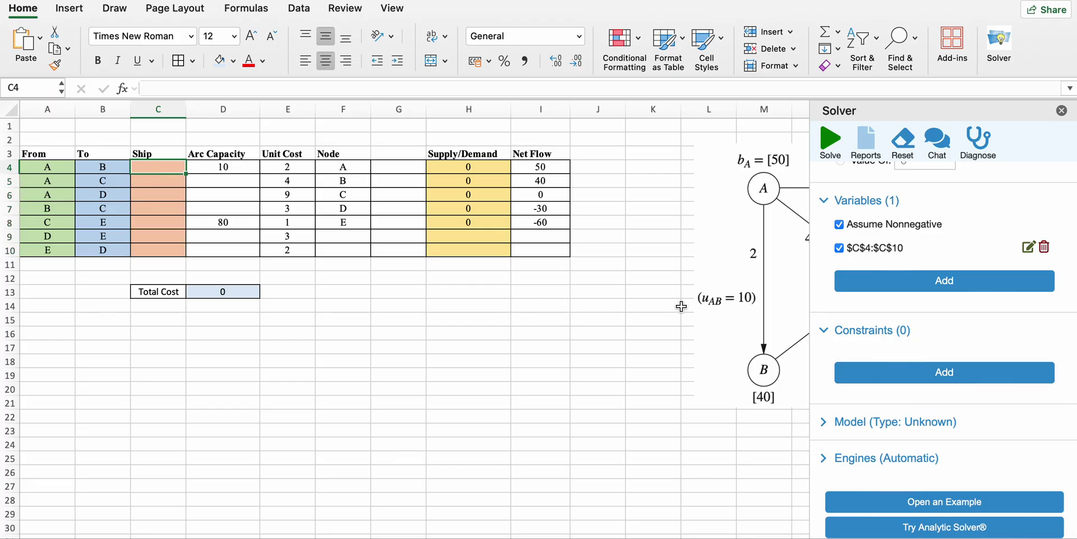
pyautogui.click(887, 370)
pyautogui.scroll(-3, 981, 391)
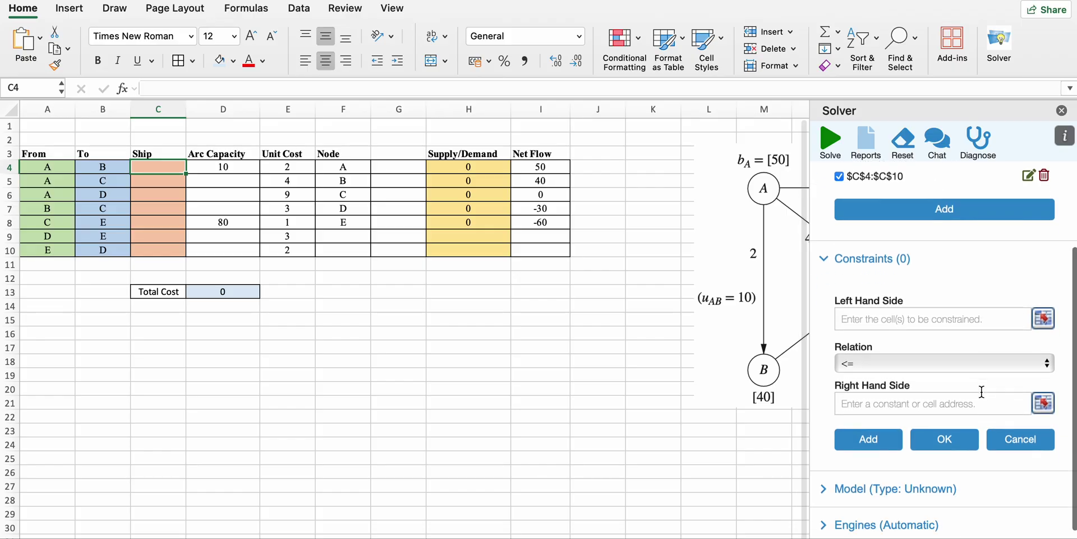
pyautogui.click(968, 281)
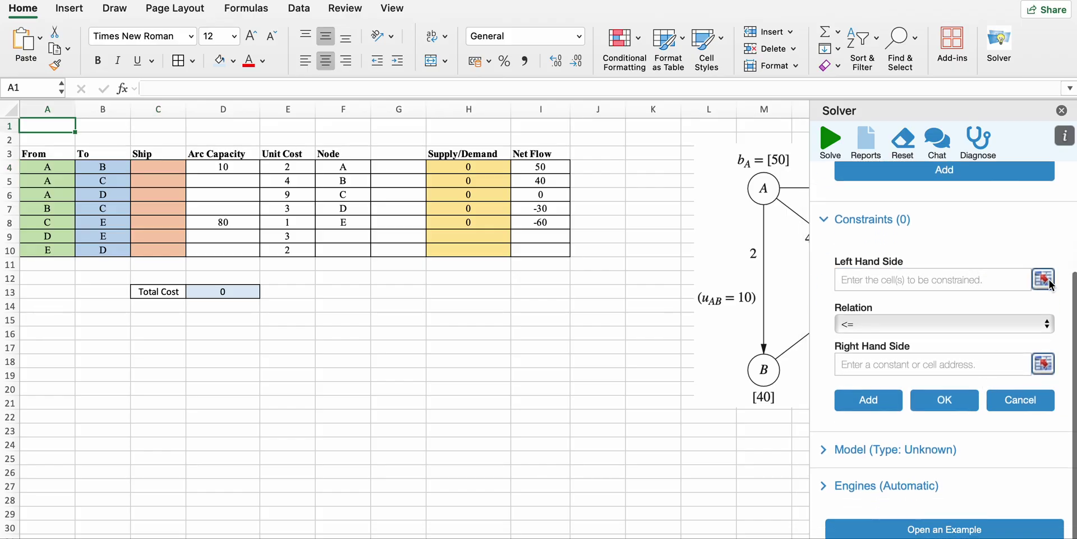
pyautogui.click(1047, 279)
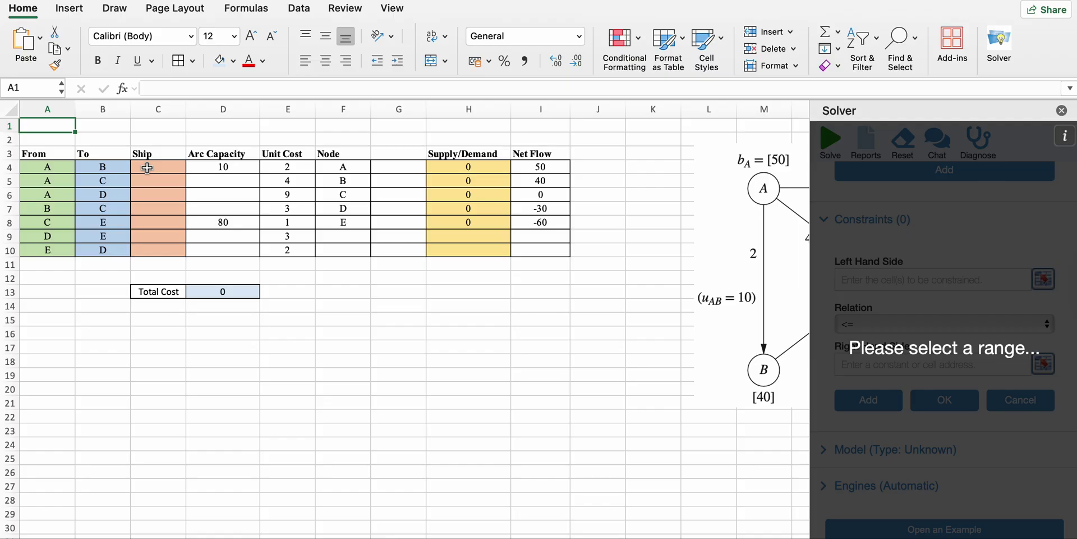
pyautogui.click(147, 167)
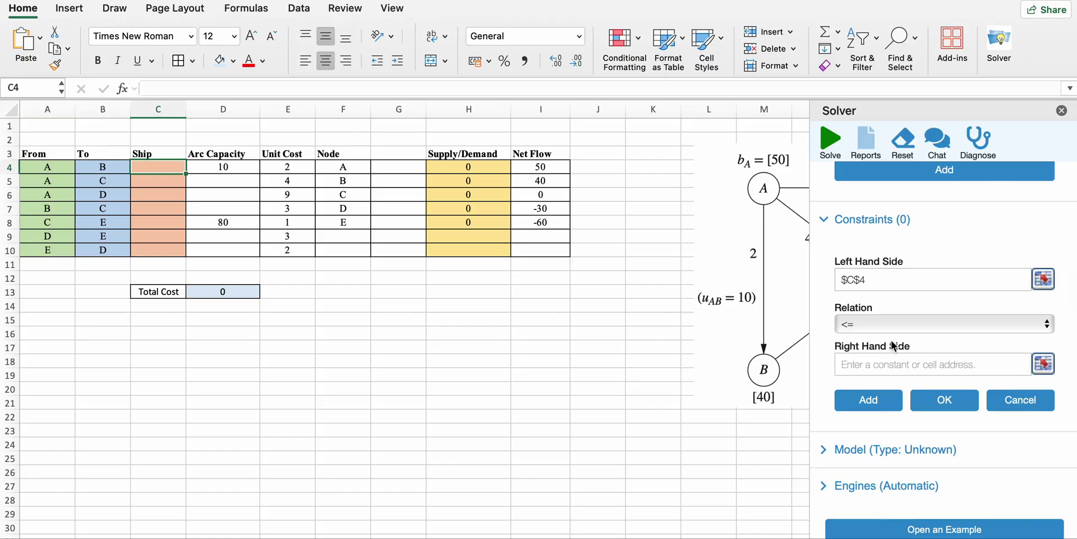
pyautogui.click(880, 367)
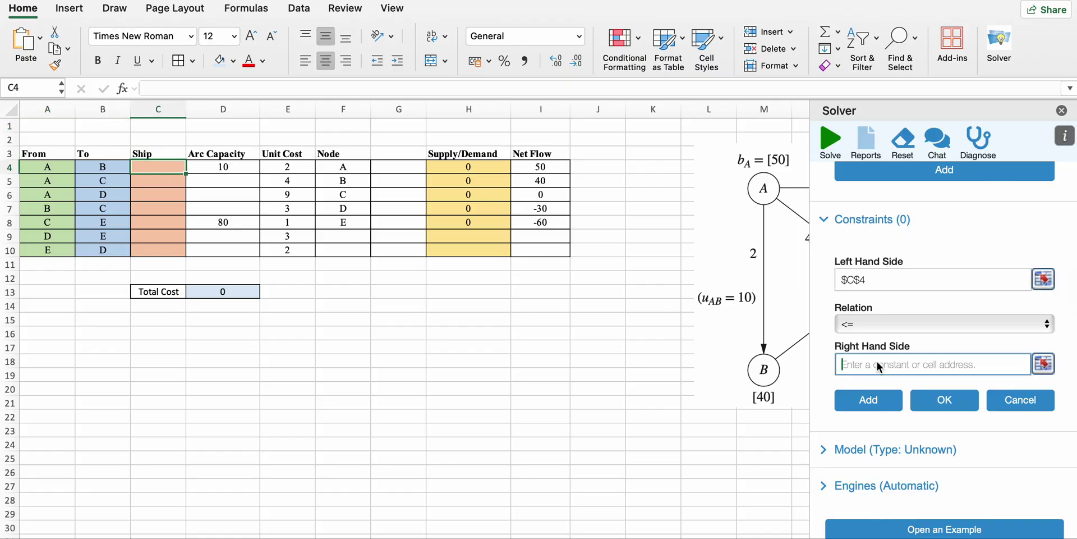
pyautogui.click(1042, 363)
pyautogui.click(235, 169)
pyautogui.click(864, 405)
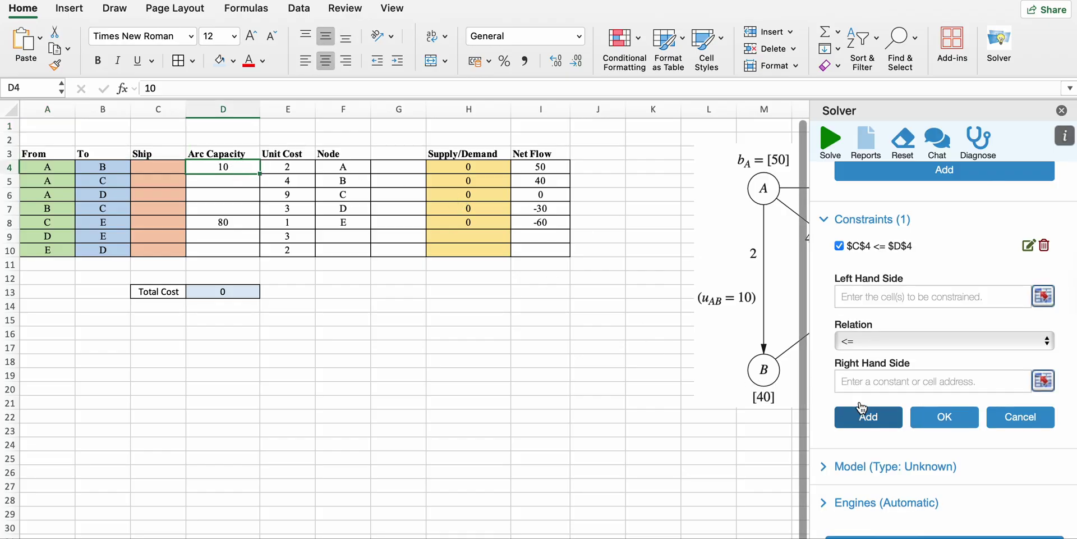
# - Fill in a second capacity constraint, $C$8 <= $D$8
pyautogui.click(158, 222)
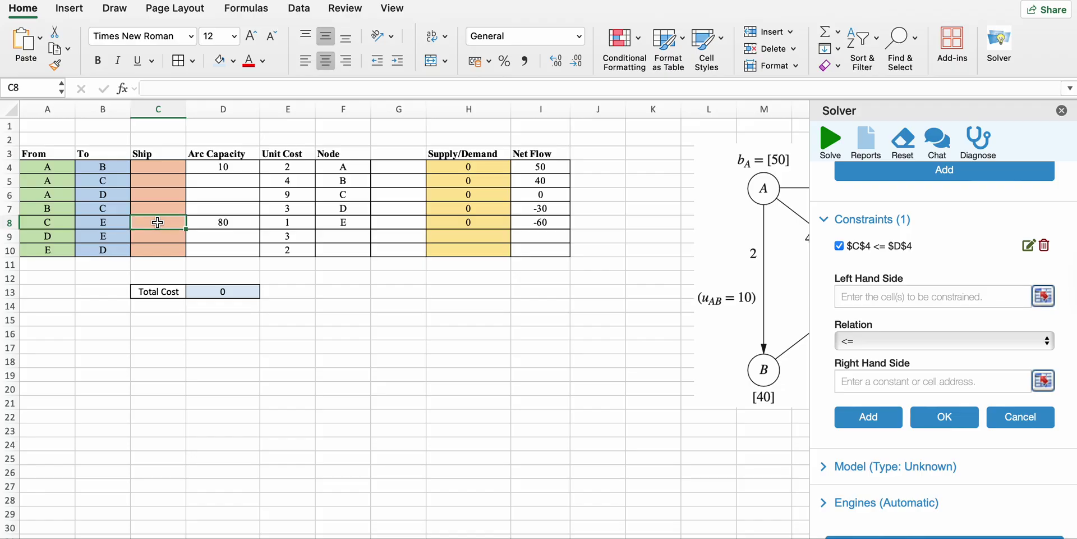
pyautogui.click(1041, 298)
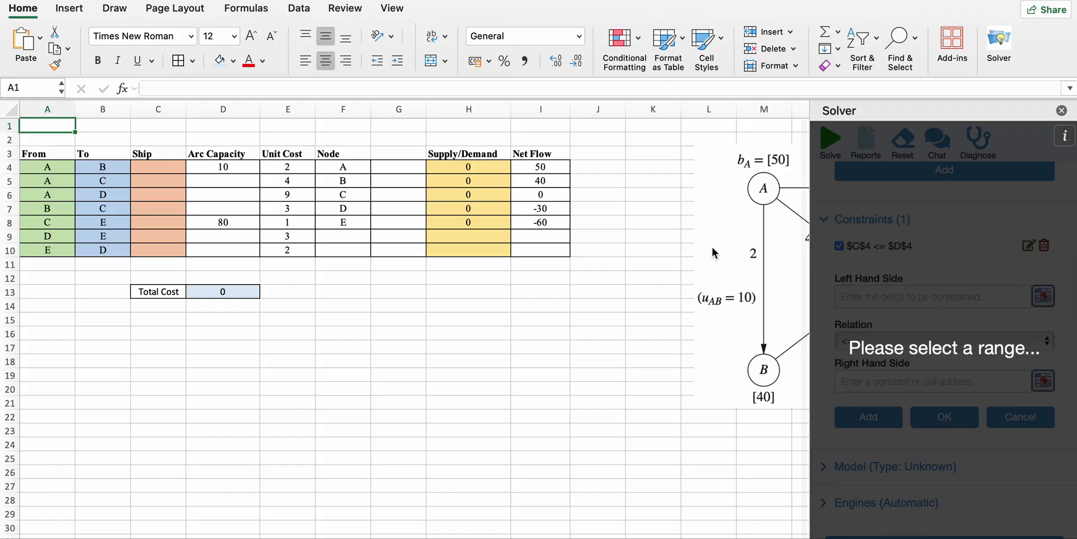
pyautogui.click(161, 222)
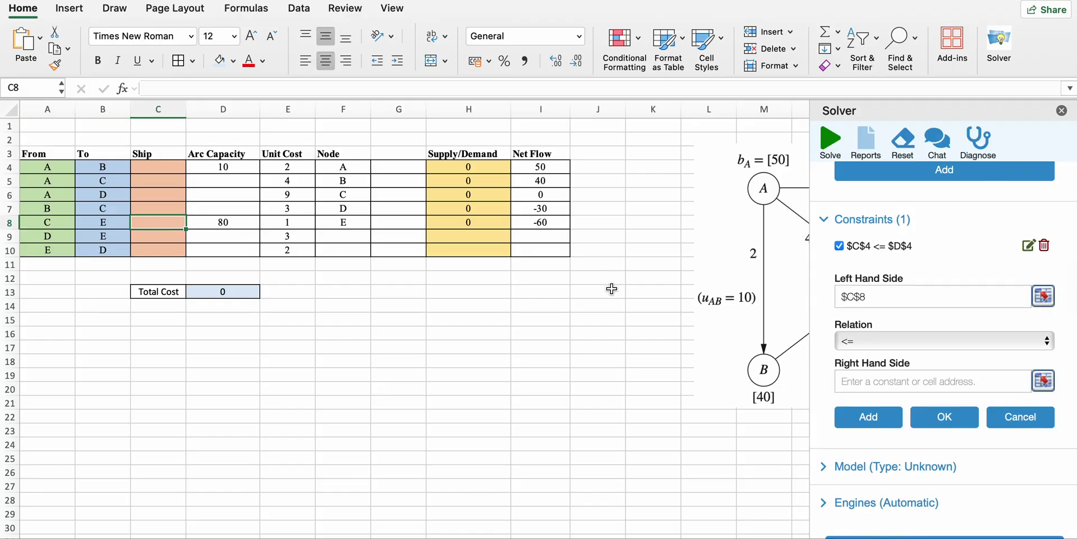
pyautogui.click(1041, 381)
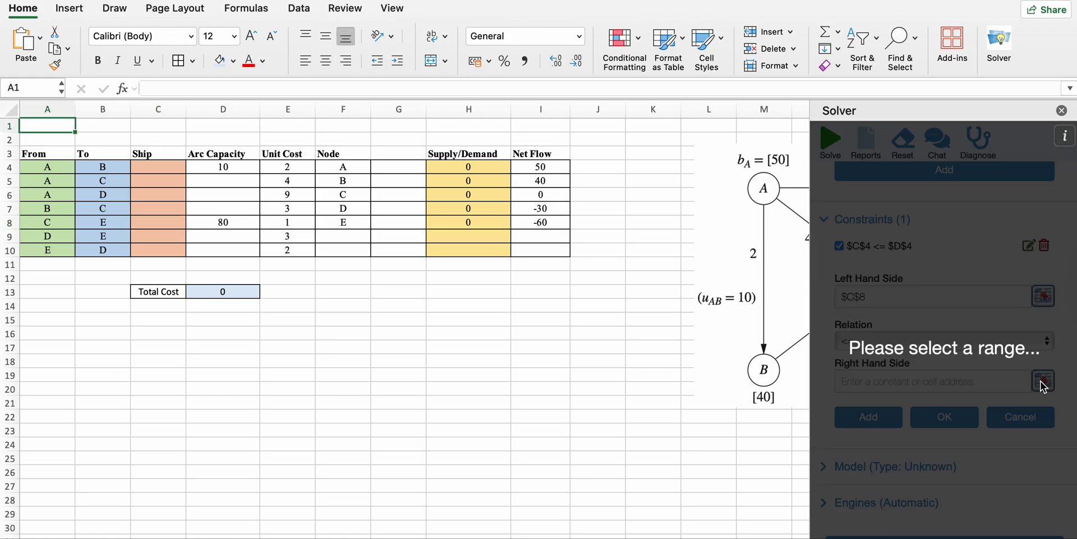
pyautogui.click(223, 222)
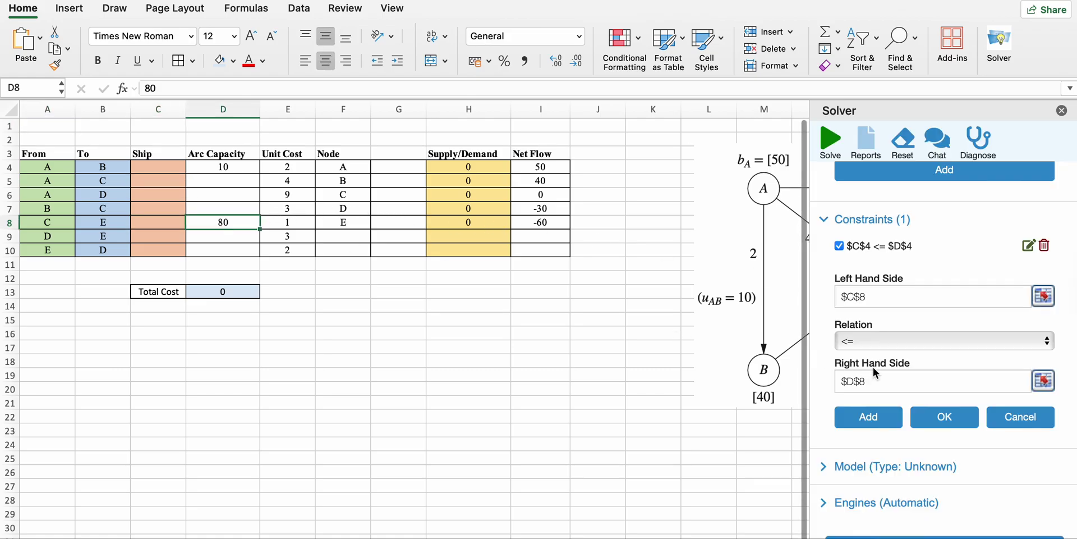
# - Add the $C$8 <= $D$8 constraint and select the Supply/Demand cells H4:H8
pyautogui.click(883, 414)
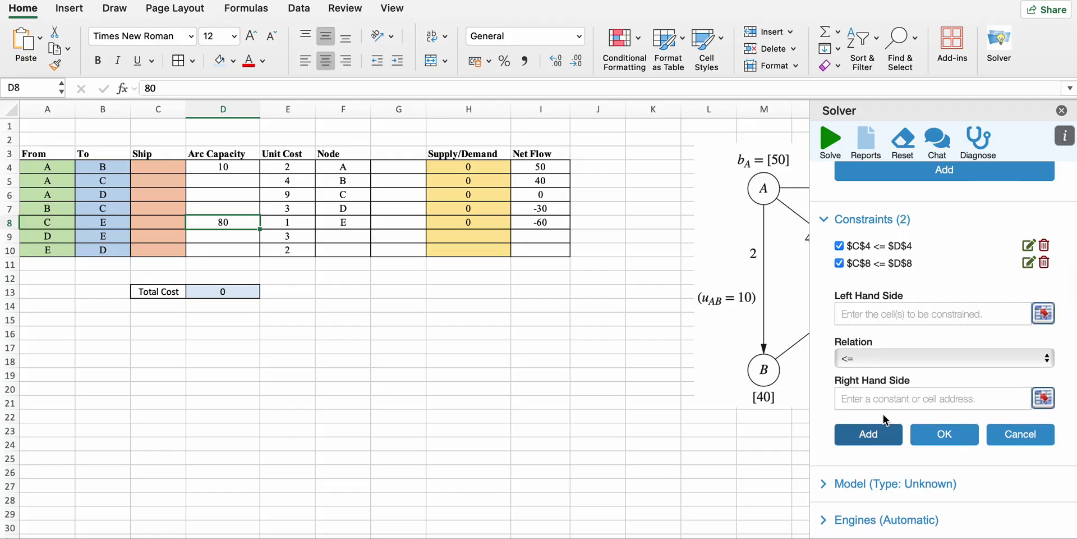
pyautogui.click(492, 168)
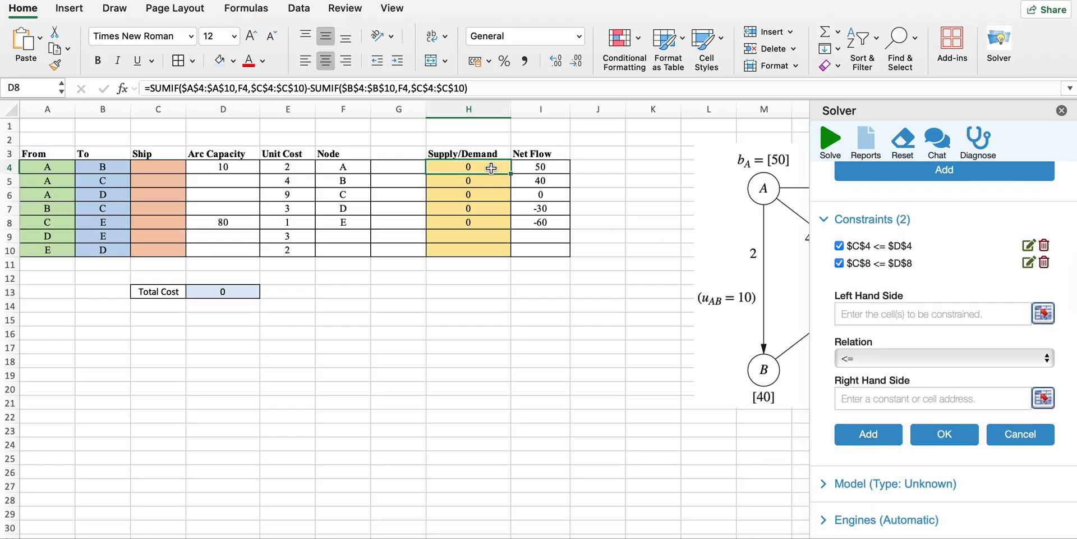
pyautogui.moveTo(492, 168); pyautogui.dragTo(491, 222)
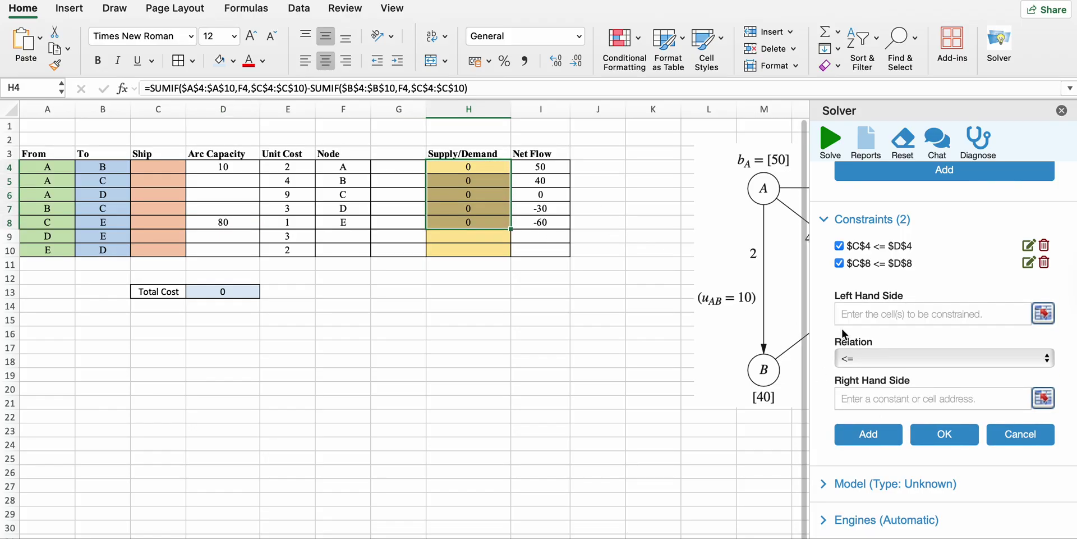
# - Add the flow-balance constraint $H$4:$H$8 = $I$4:$I$8
pyautogui.click(1043, 315)
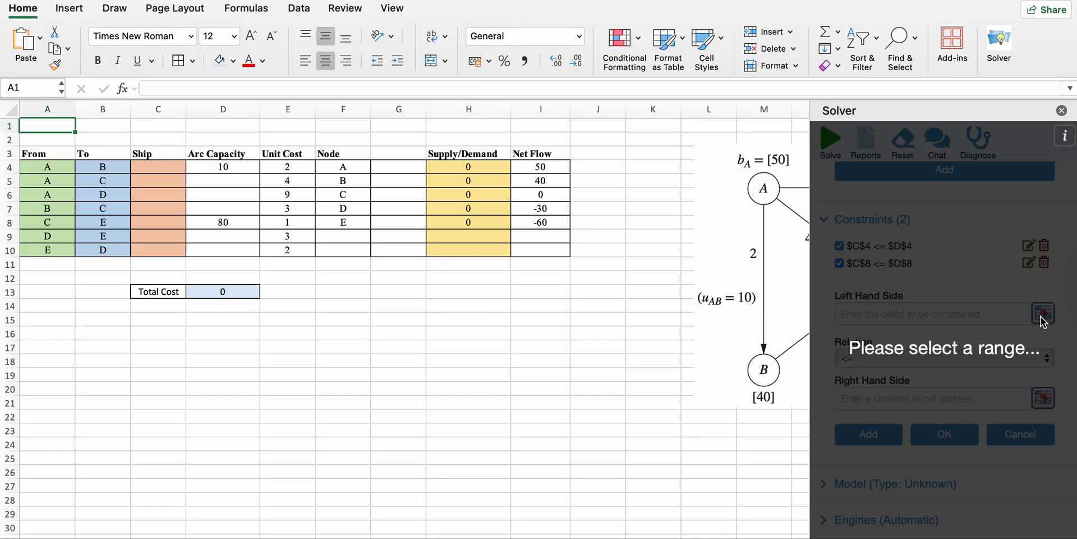
pyautogui.moveTo(486, 168); pyautogui.dragTo(486, 226)
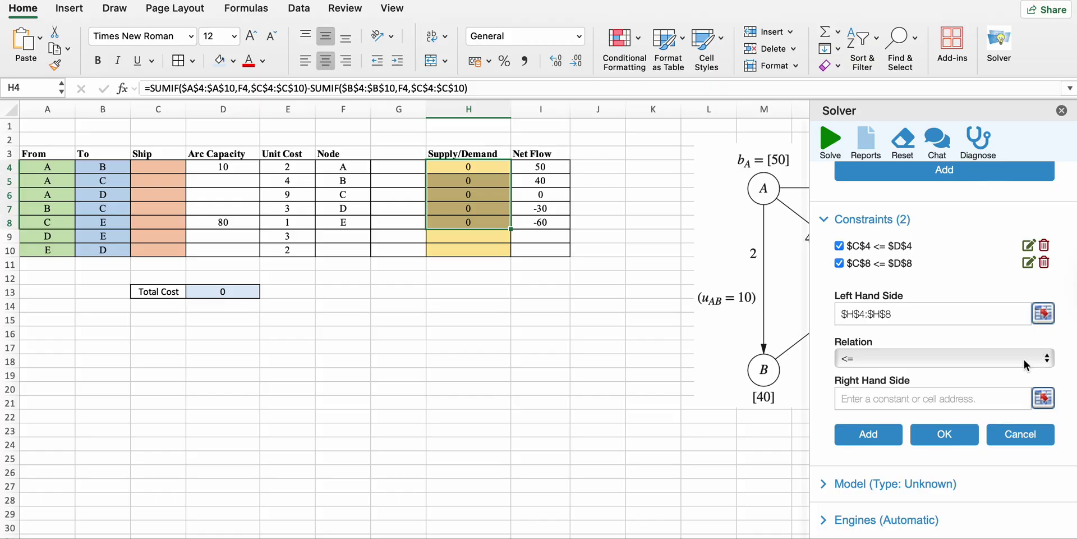
pyautogui.click(1024, 359)
pyautogui.click(871, 381)
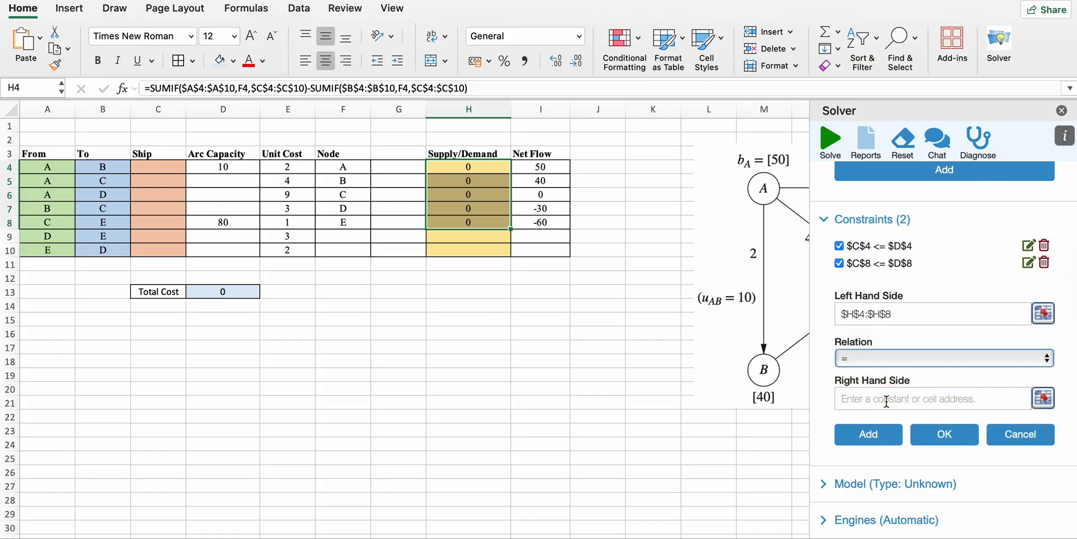
pyautogui.click(989, 402)
pyautogui.click(1045, 399)
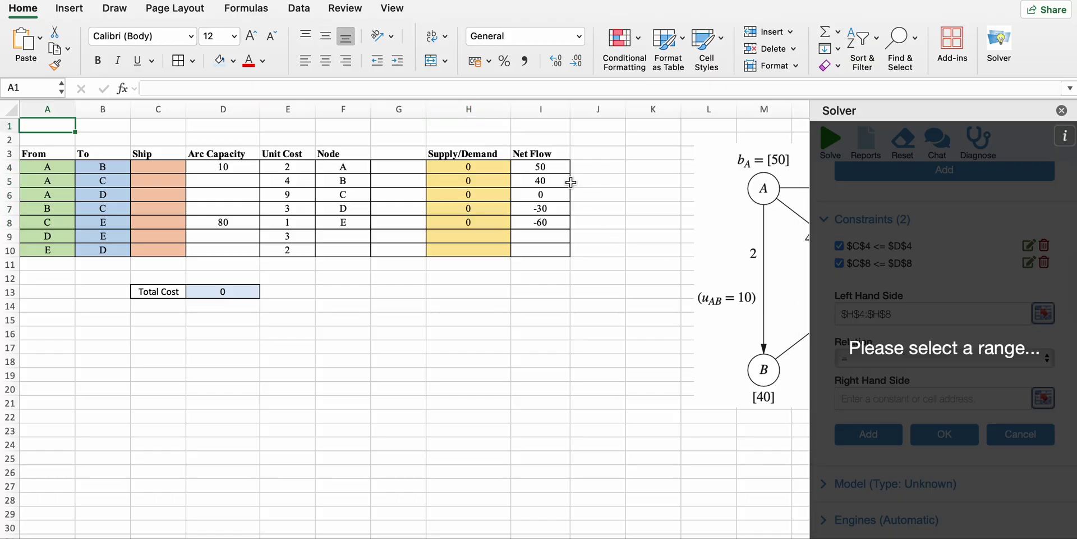
pyautogui.moveTo(548, 170); pyautogui.dragTo(548, 223)
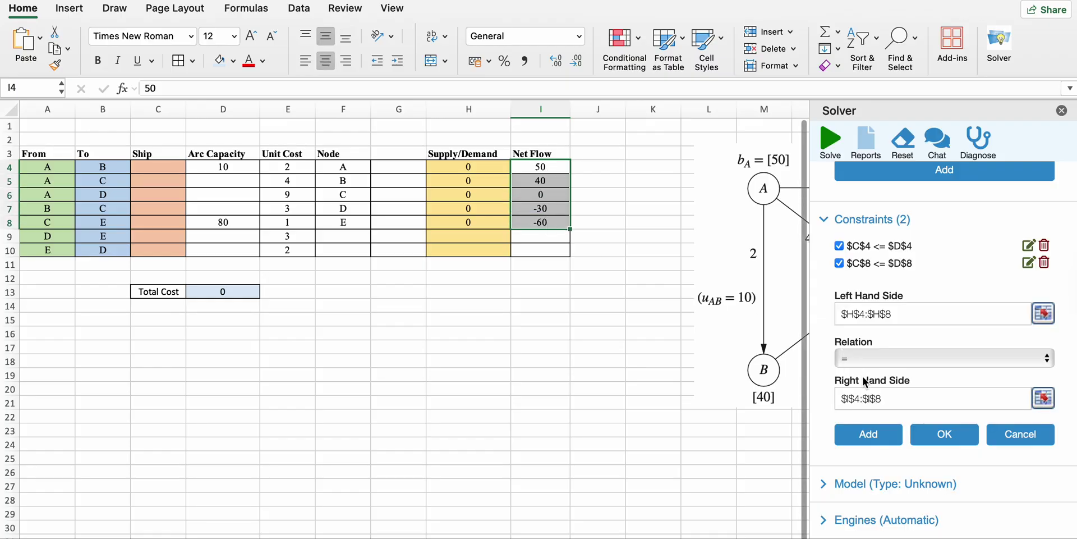
pyautogui.click(928, 430)
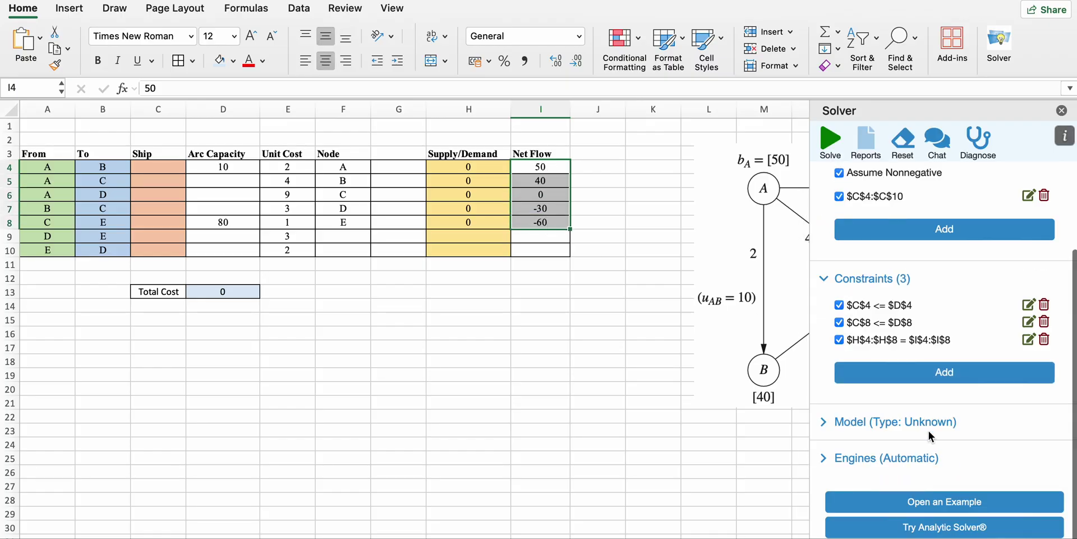
# - Switch Solver's engine from GRG Nonlinear to LP/Quadratic, keeping its default options
pyautogui.click(852, 453)
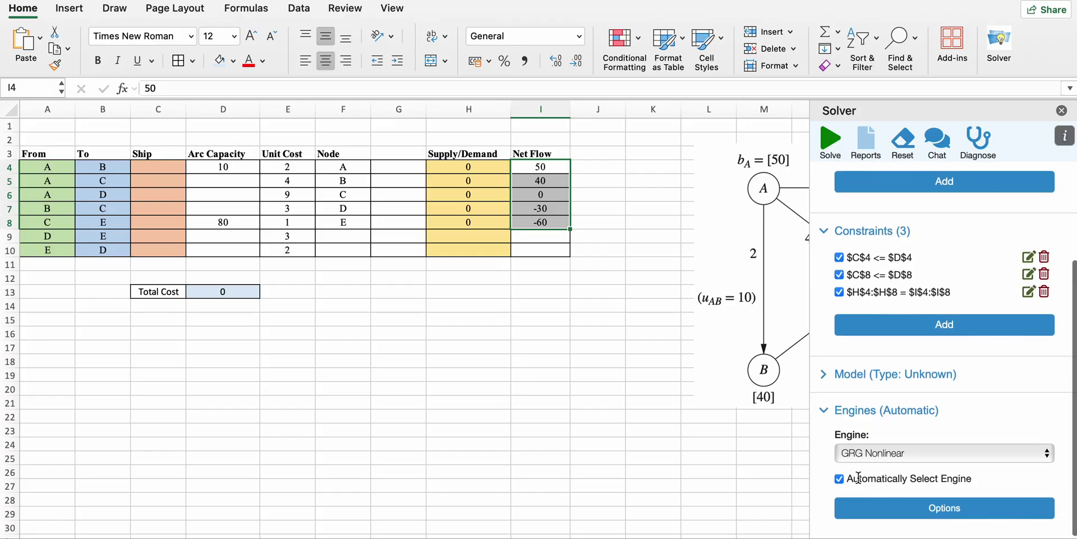
pyautogui.click(863, 395)
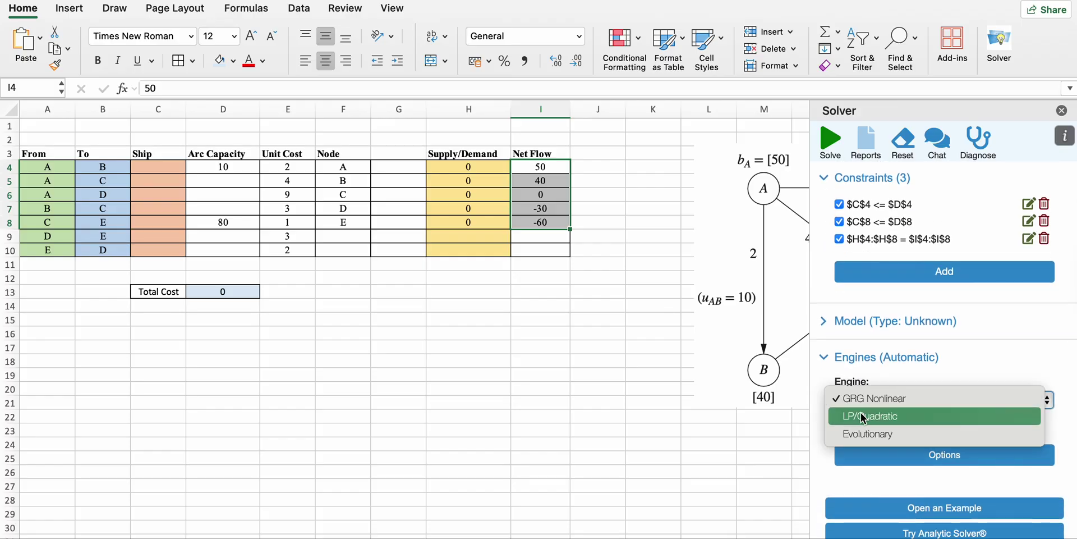
pyautogui.click(861, 412)
pyautogui.click(907, 452)
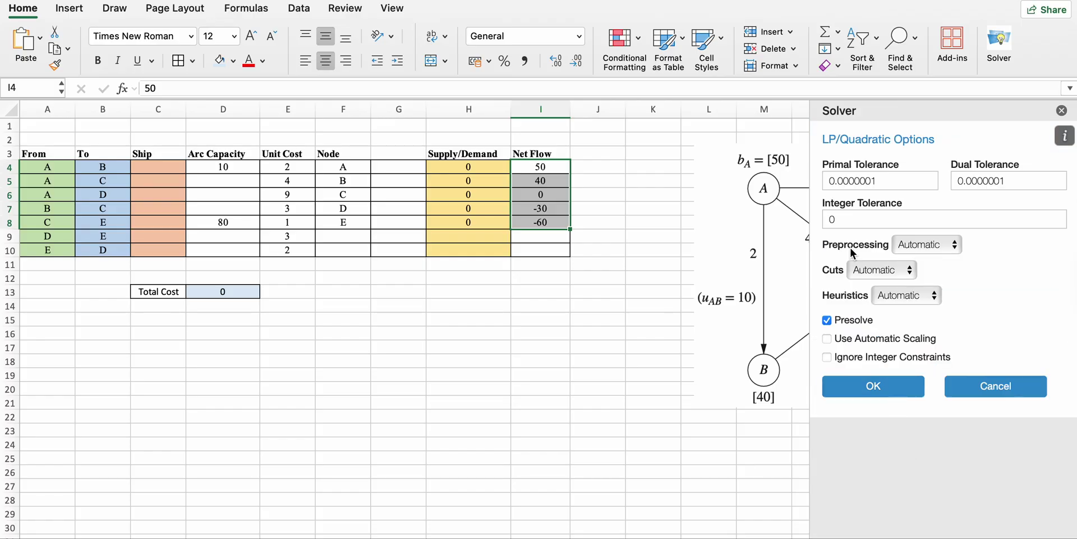
pyautogui.click(829, 113)
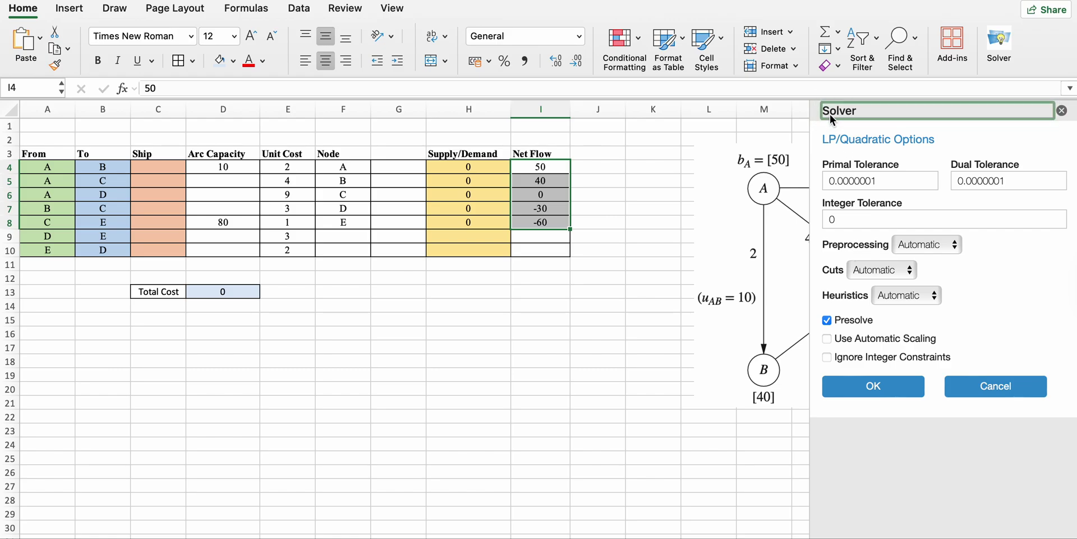
pyautogui.click(875, 394)
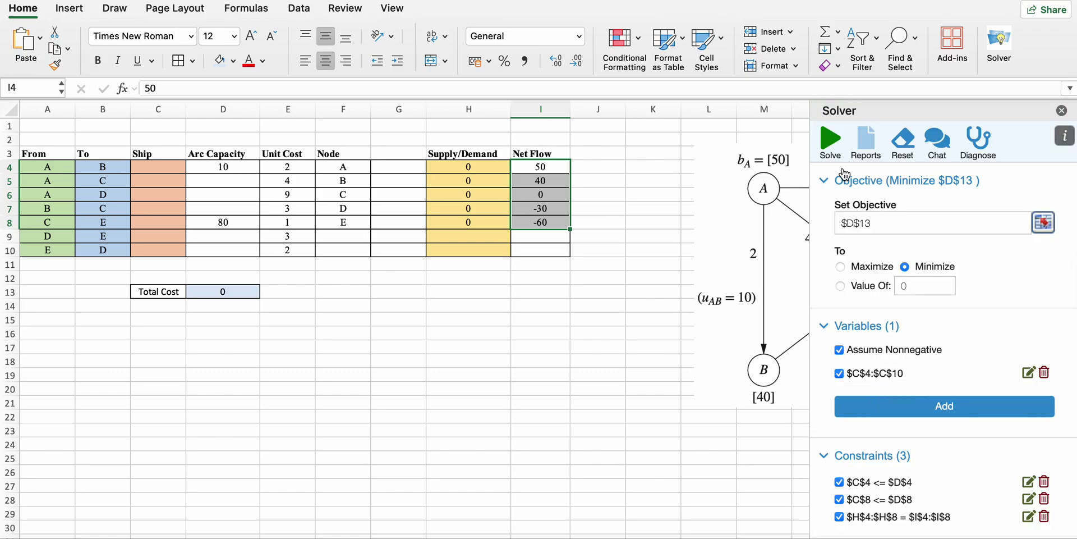
# - Solve the model, then check that Total Cost in D13 shows the minimum of 490
pyautogui.click(831, 140)
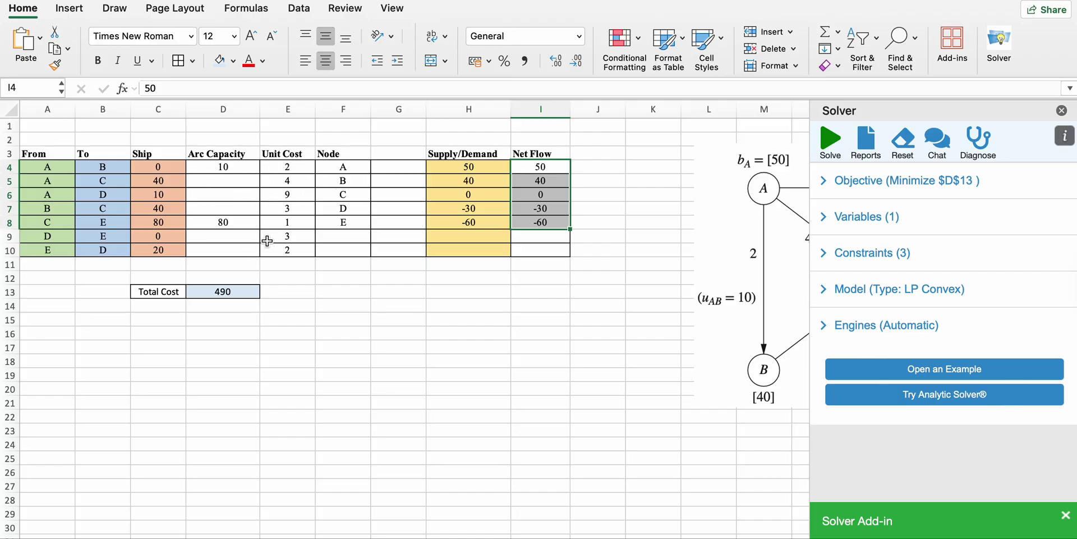
pyautogui.click(1062, 112)
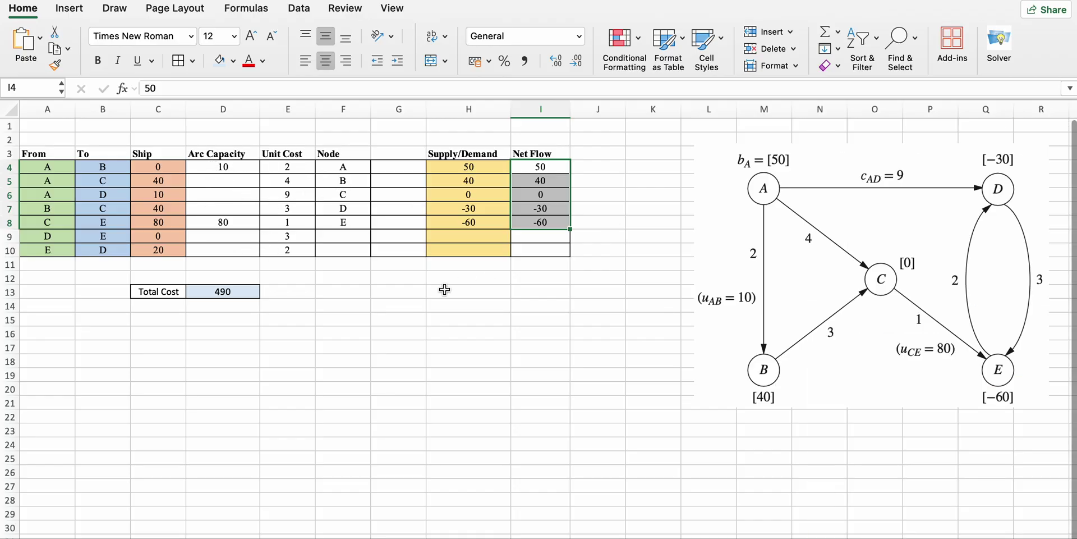
pyautogui.click(214, 297)
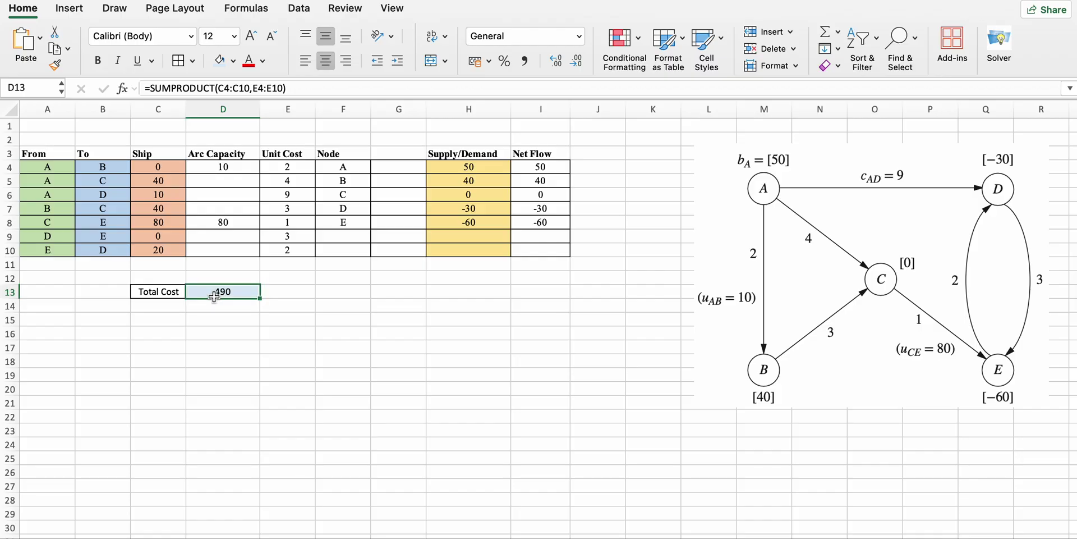